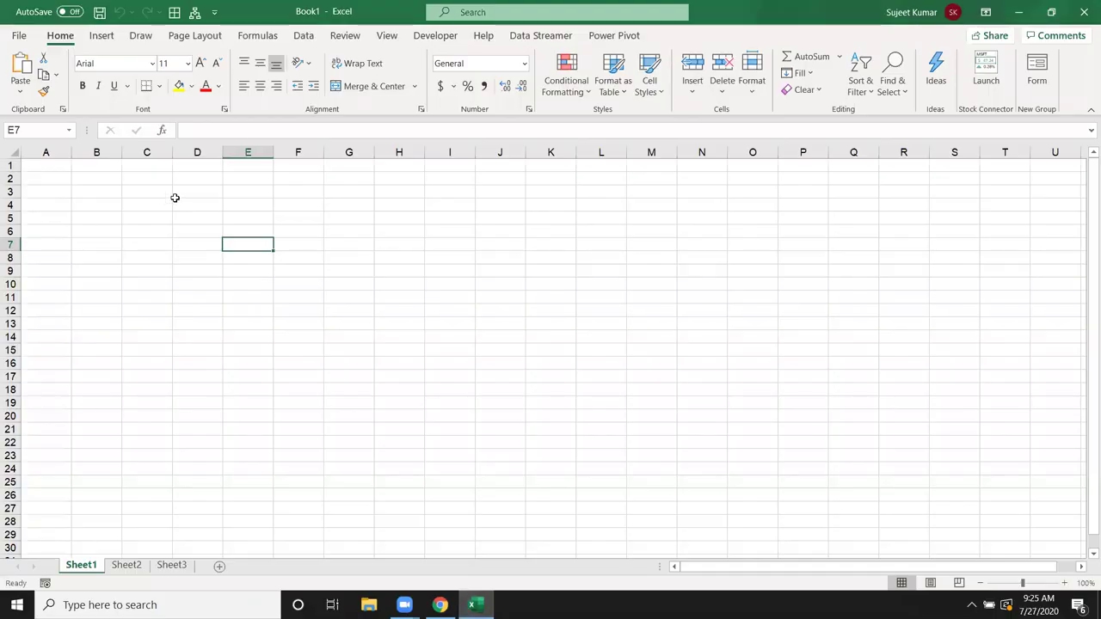
# Switch to the blank Book1 workbook and select a cell on Sheet1.
pyautogui.click(175, 203)
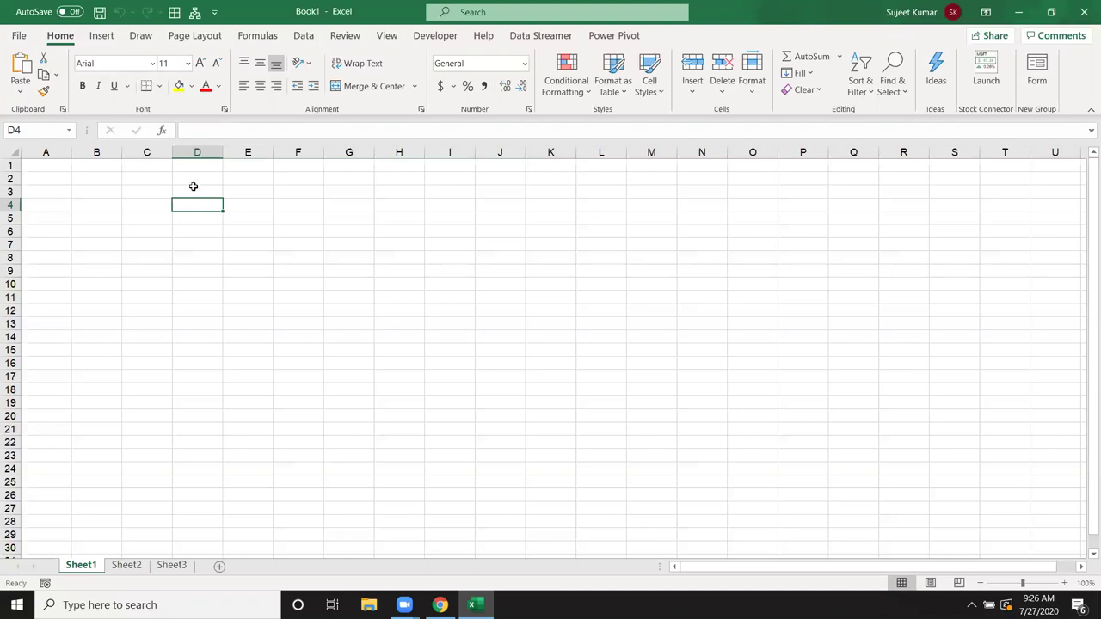
# Enter the heading 'Data Storage' in cell C2 of Sheet1.
pyautogui.click(144, 178)
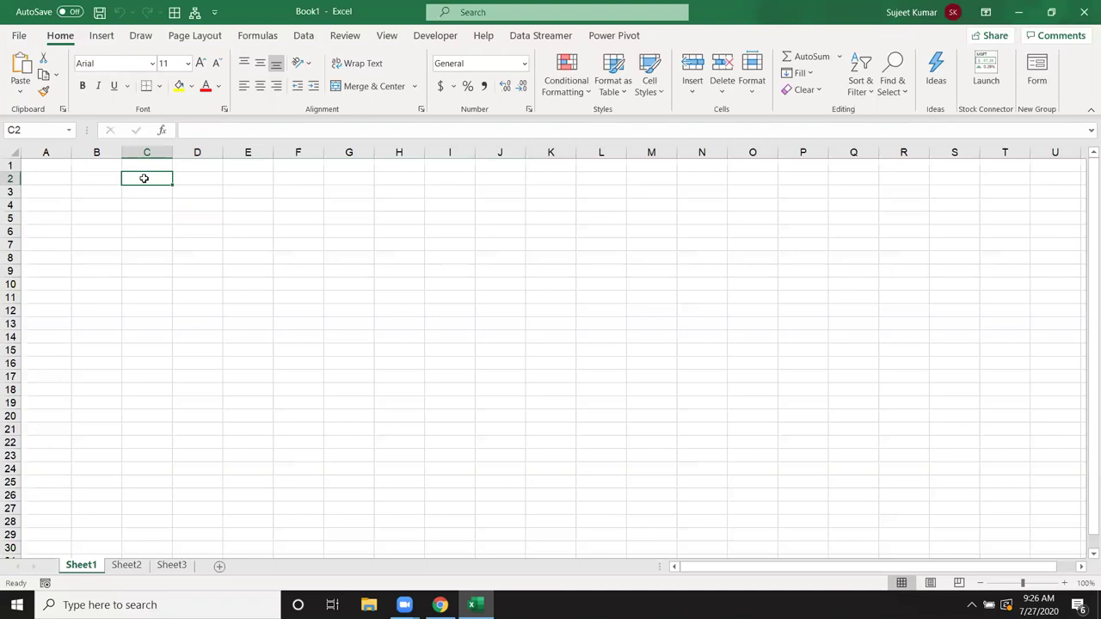
pyautogui.write('Data Storage')
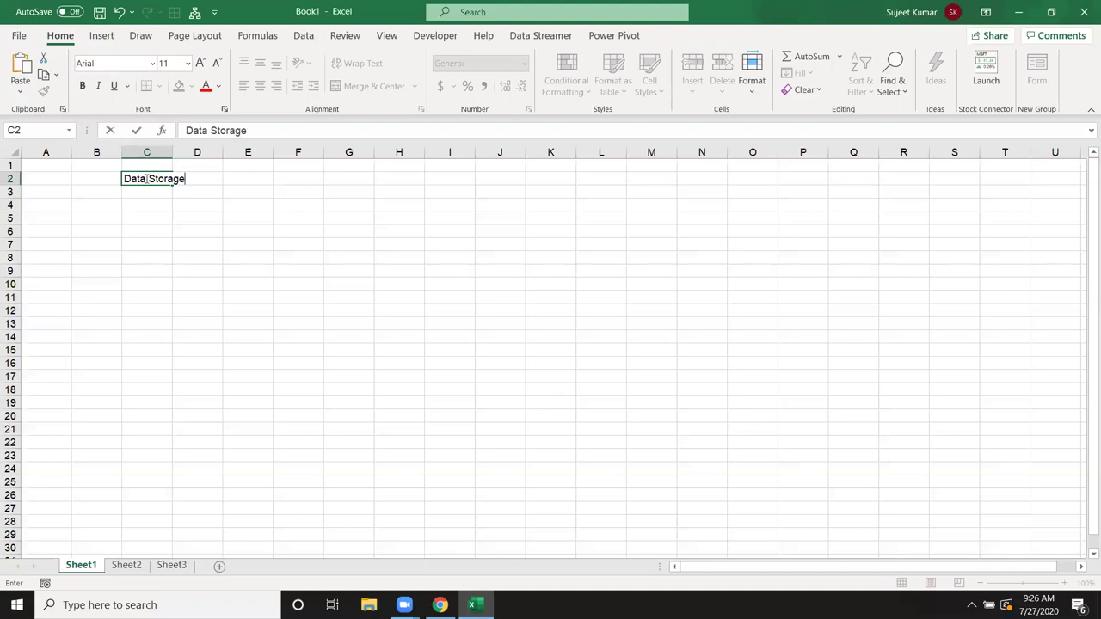
pyautogui.press('Return')
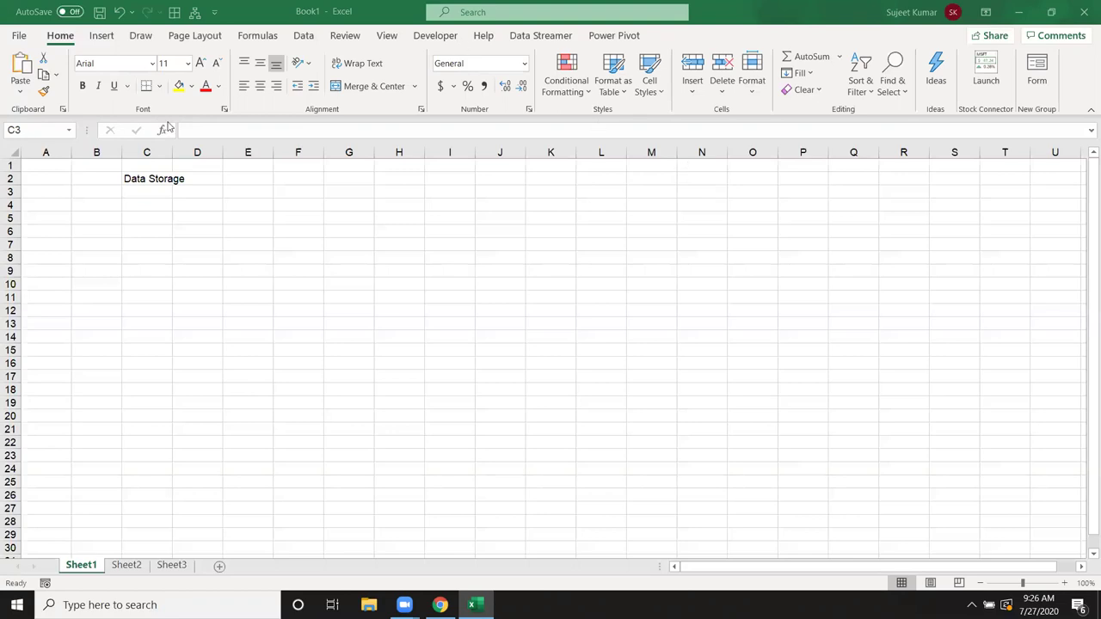
pyautogui.click(44, 151)
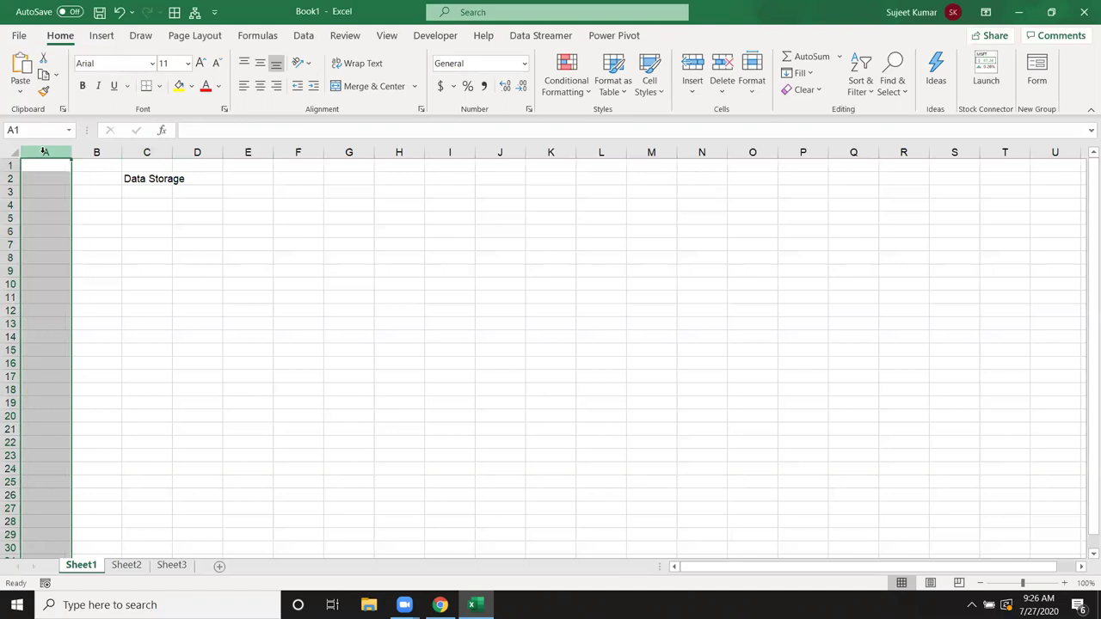
pyautogui.hotkey('ctrl', 'Down')
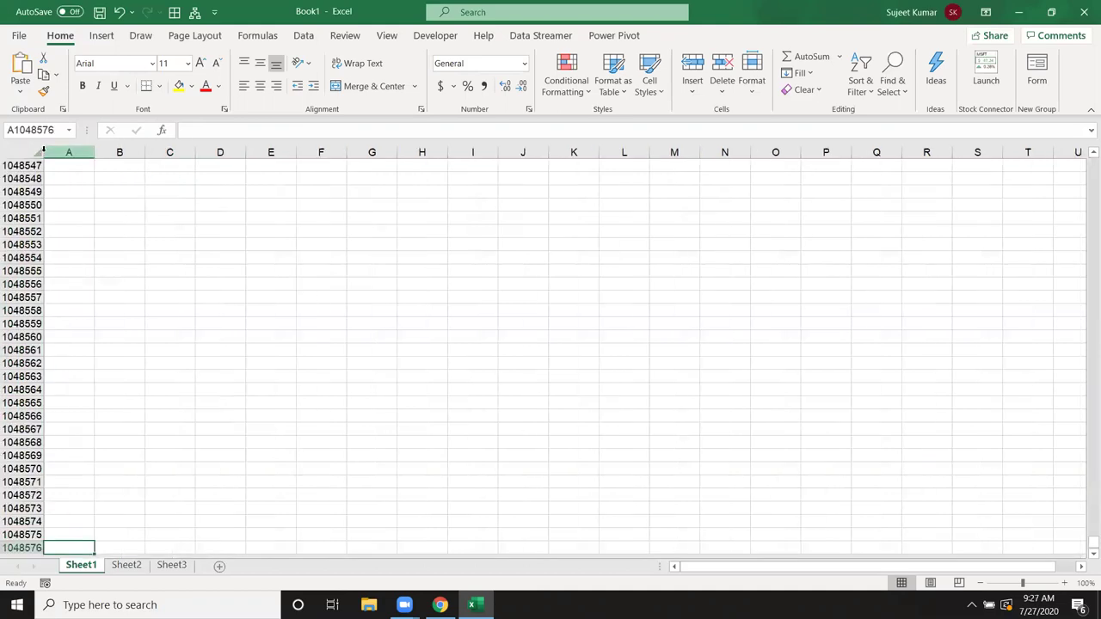
pyautogui.hotkey('ctrl', 'Up')
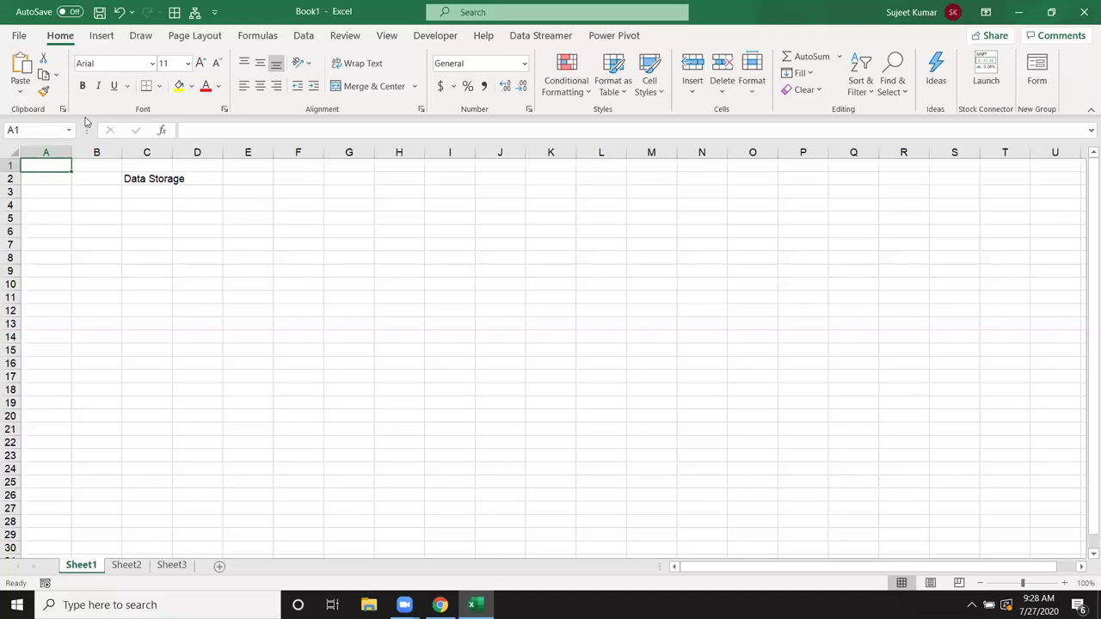
# Open 6.HUMAN RESOURCES DASHBOARD from the File page's Recent workbooks list.
pyautogui.click(49, 185)
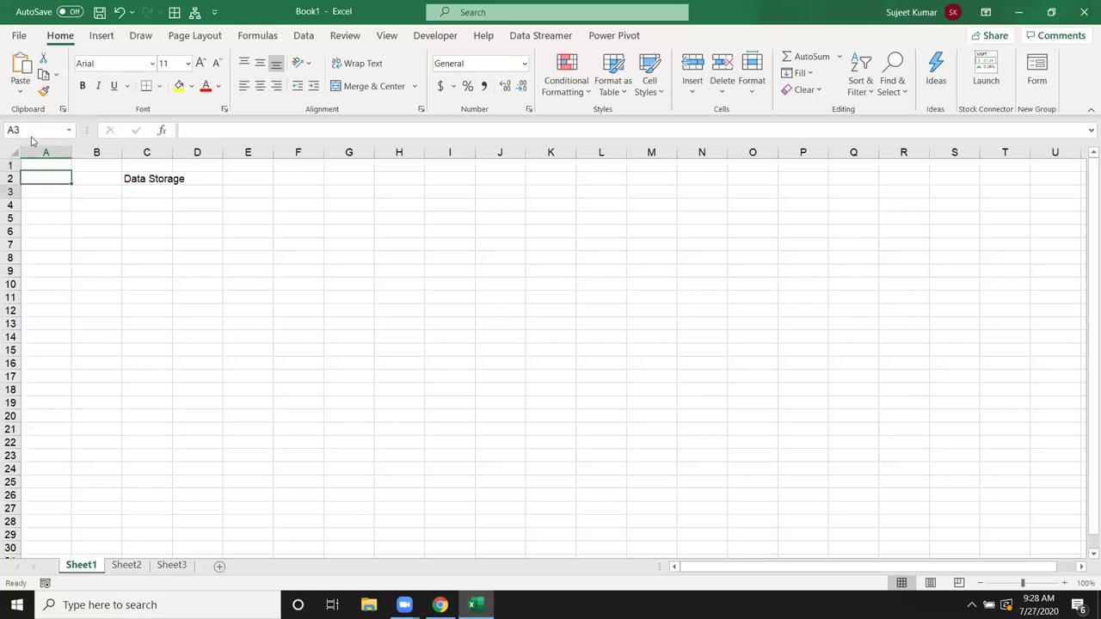
pyautogui.click(20, 36)
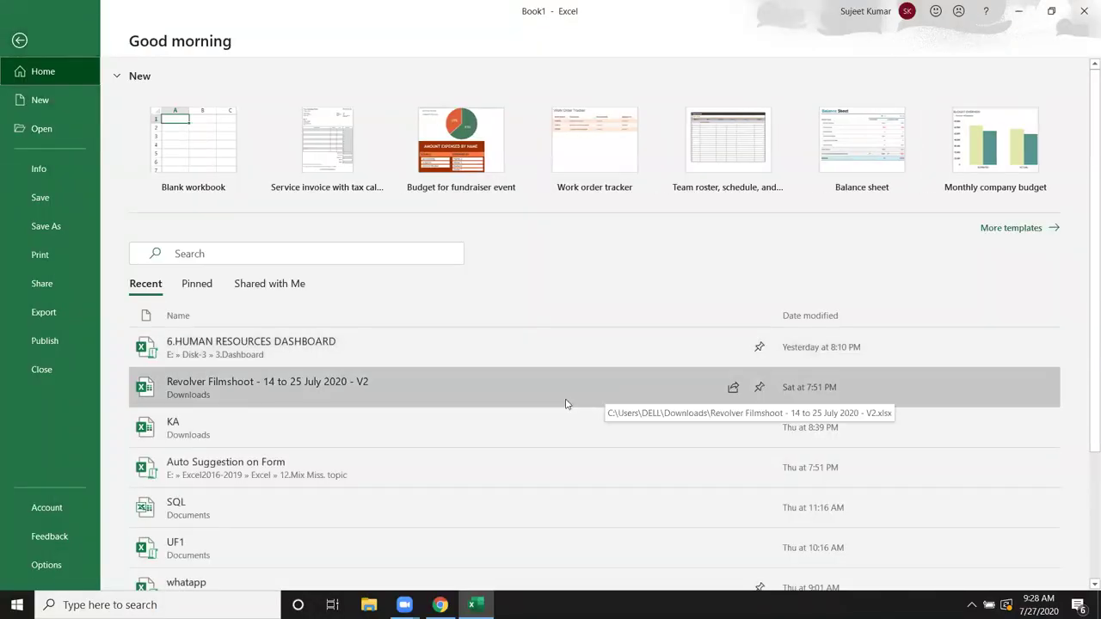
pyautogui.scroll(-1, 555, 401)
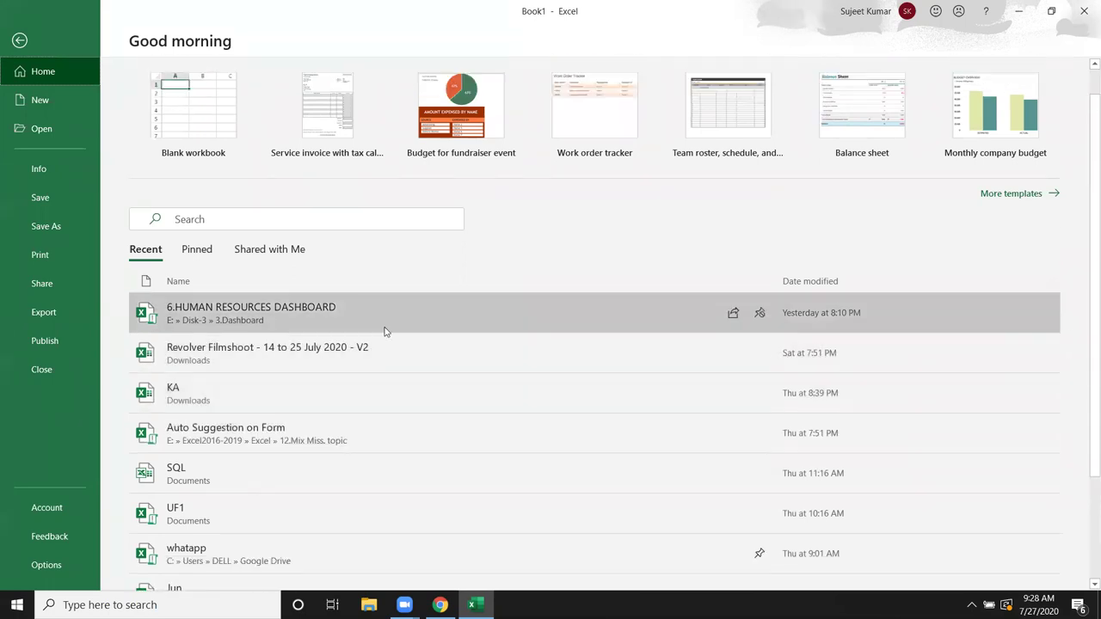
pyautogui.click(387, 325)
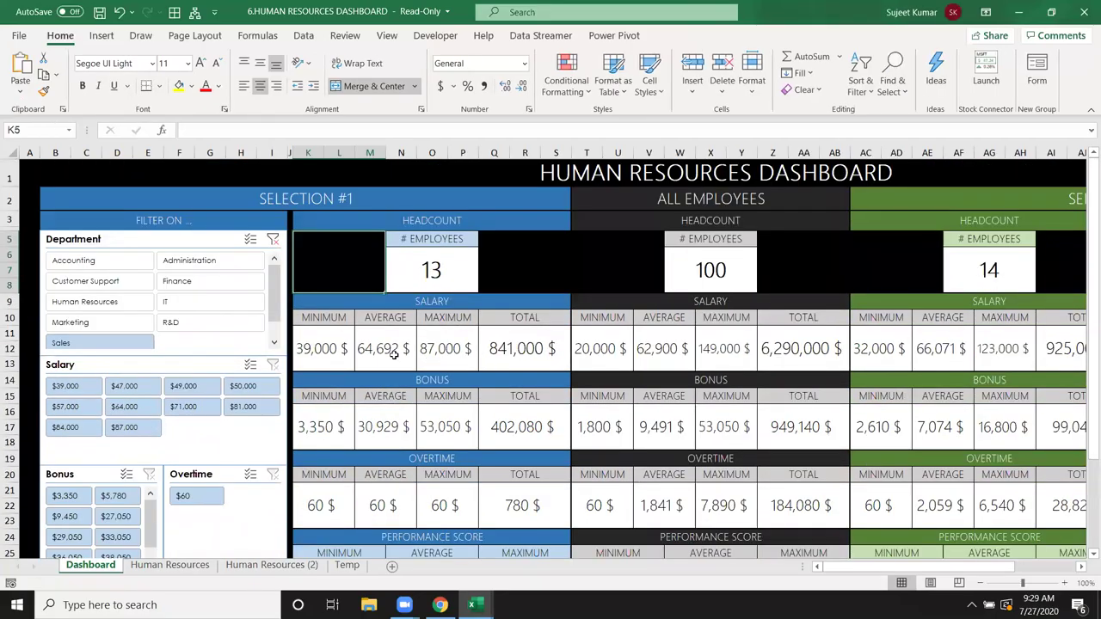
# Set the dashboard slicers to IT for Selection #1 and Finance for Selection #2.
pyautogui.click(343, 348)
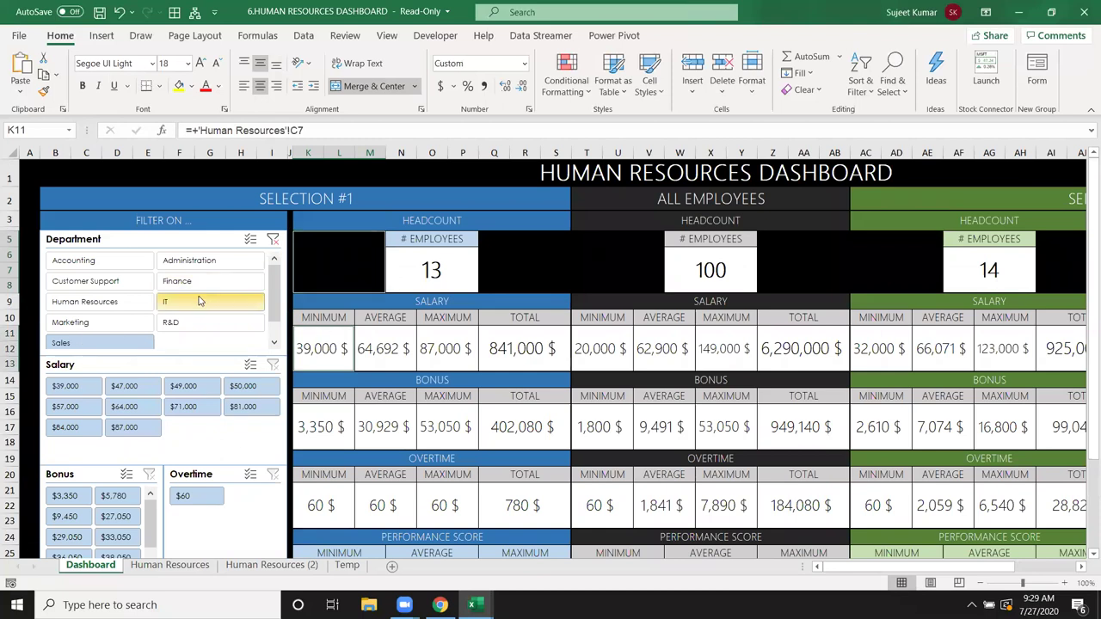
pyautogui.click(202, 301)
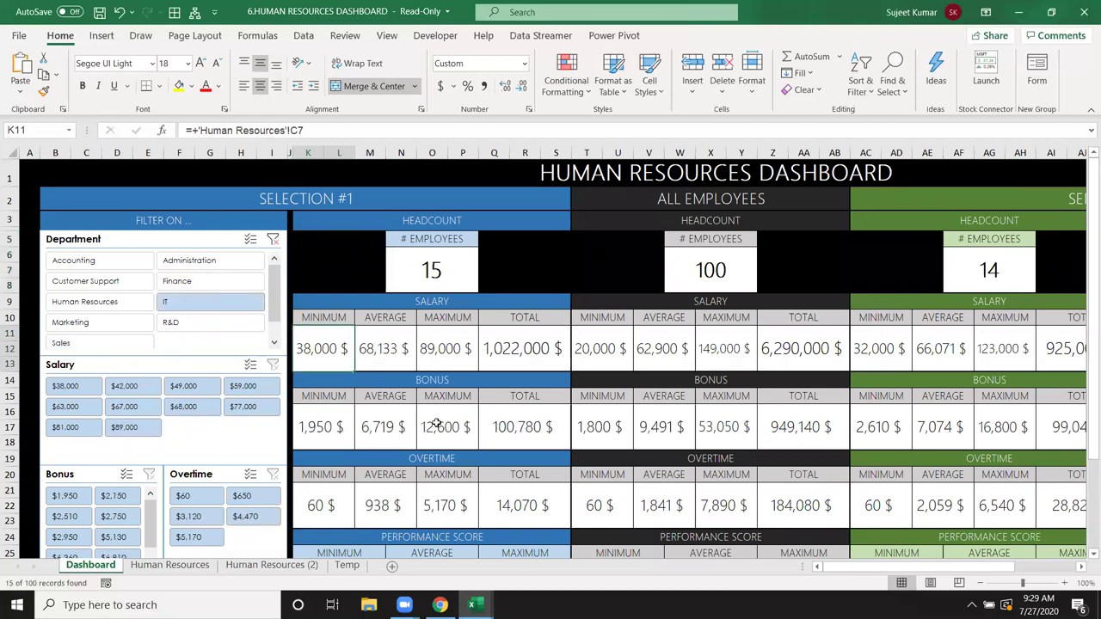
pyautogui.moveTo(341, 338); pyautogui.dragTo(485, 487)
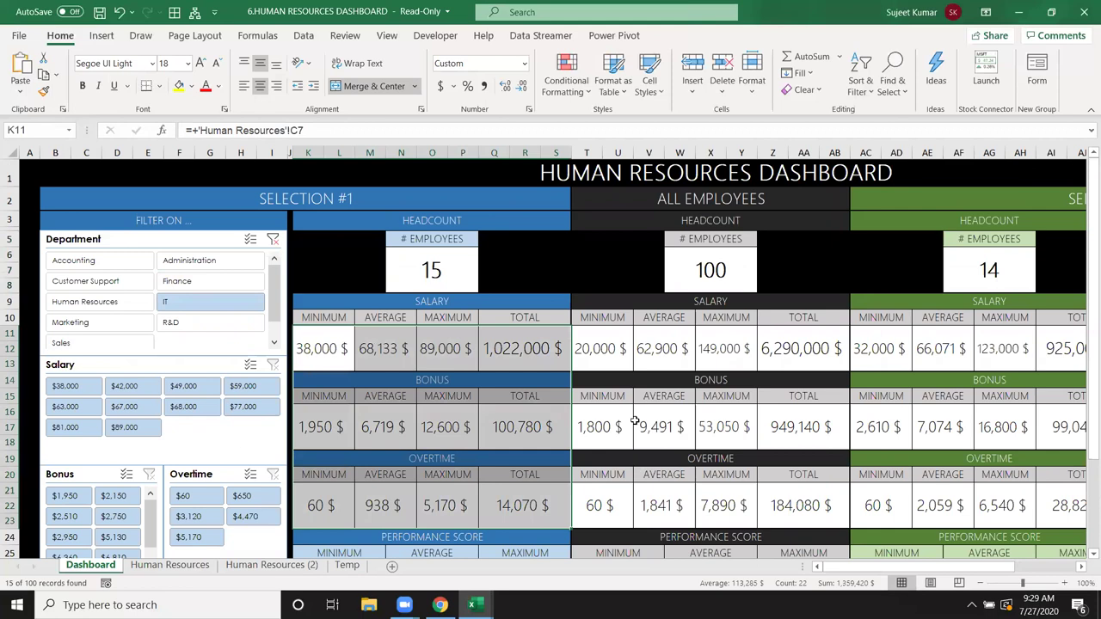
pyautogui.keyDown('ctrl'); pyautogui.scroll(-2, 633, 422); pyautogui.keyUp('ctrl')
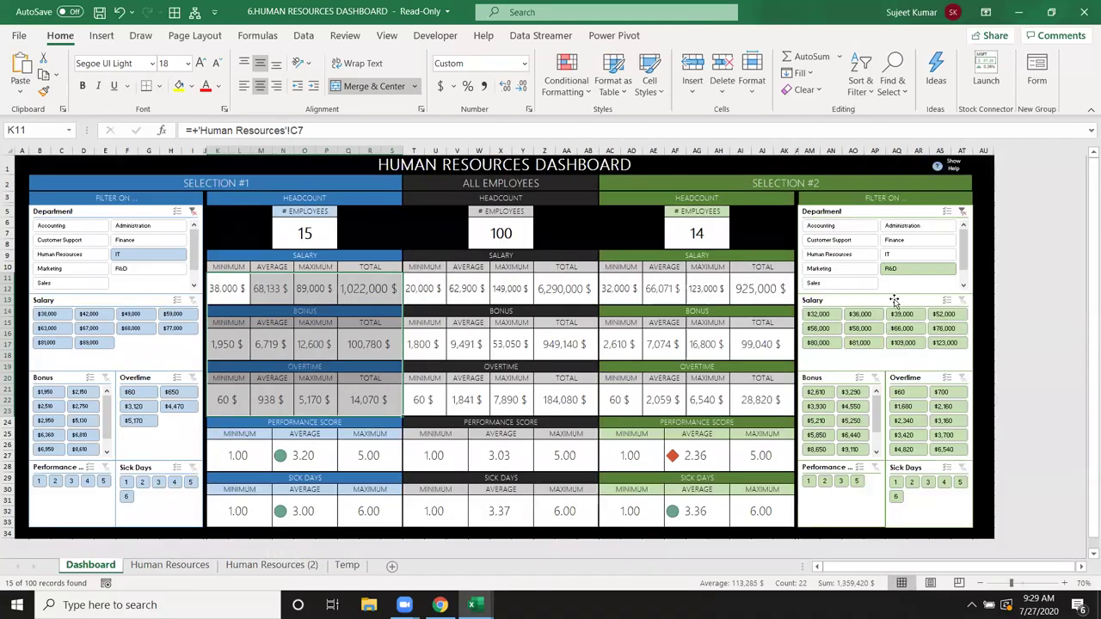
pyautogui.click(886, 241)
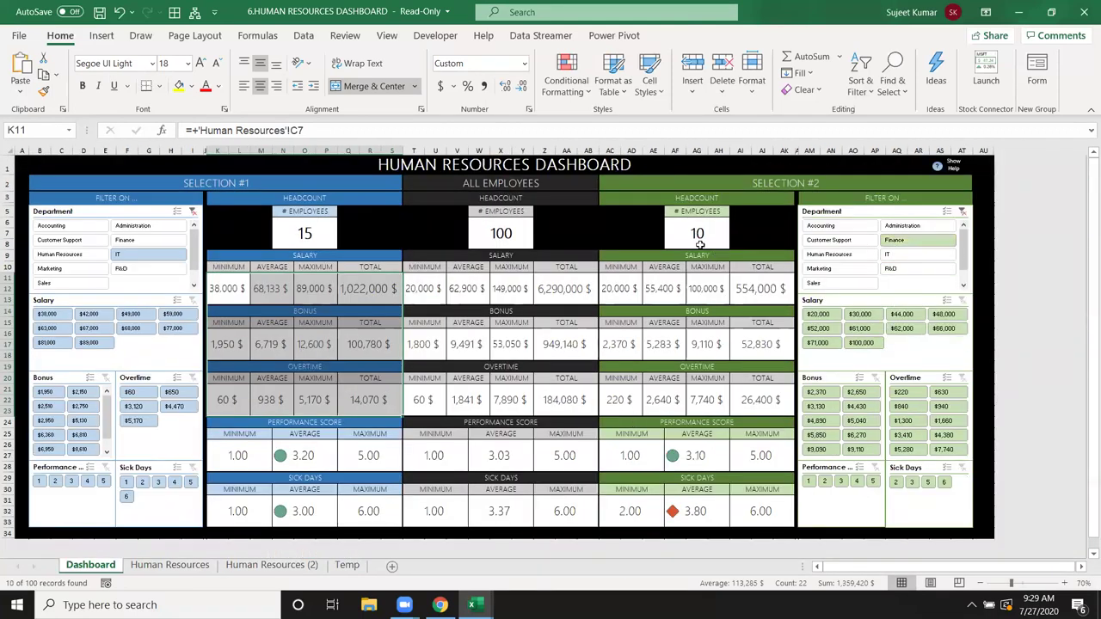
pyautogui.moveTo(602, 255); pyautogui.dragTo(725, 480)
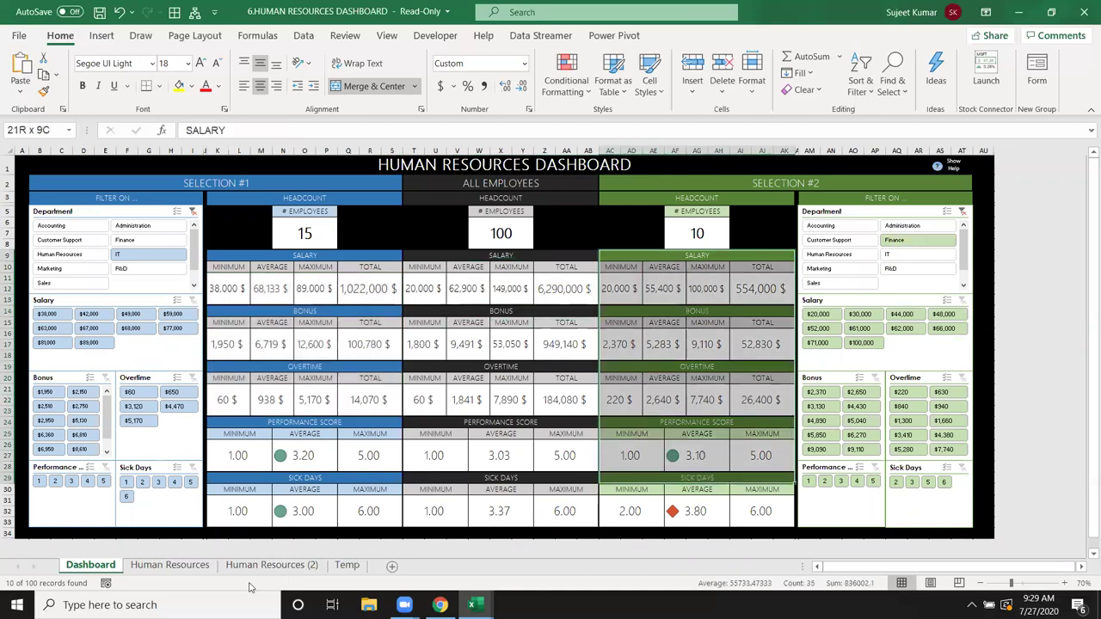
# Select All departments in the Department filter on the Human Resources sheet.
pyautogui.click(189, 566)
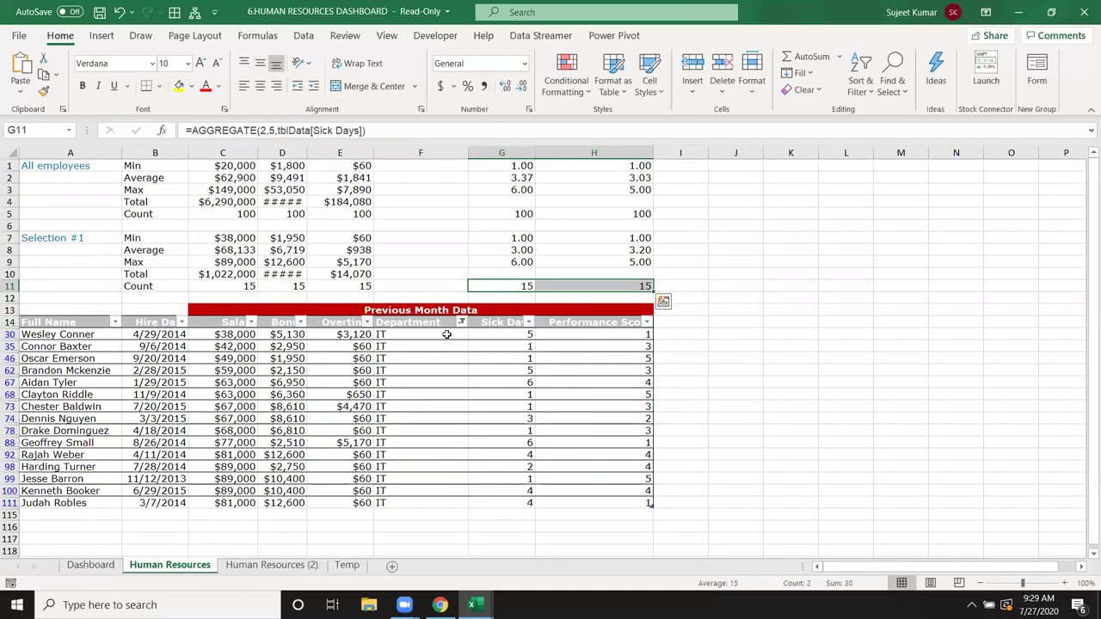
pyautogui.click(461, 321)
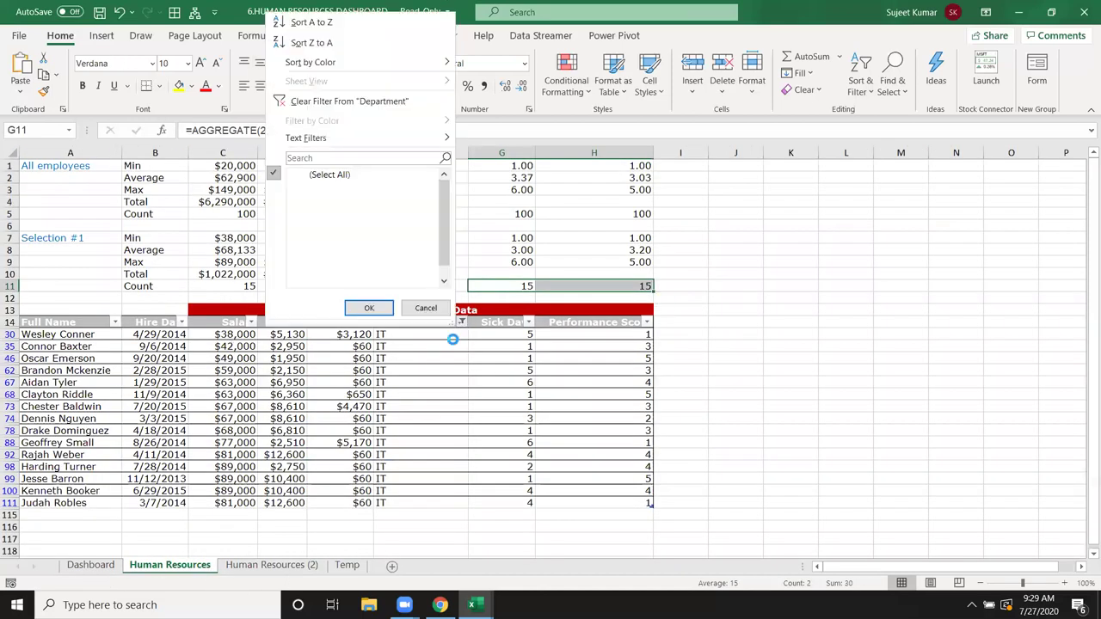
pyautogui.click(316, 176)
pyautogui.click(371, 310)
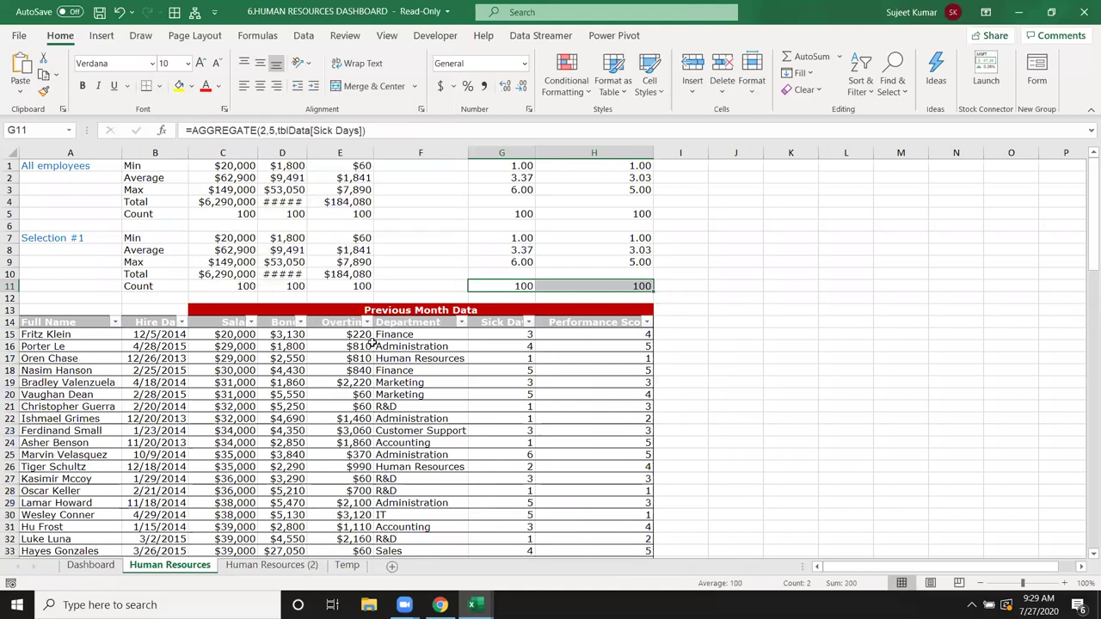
pyautogui.scroll(-6, 378, 327)
pyautogui.scroll(-2, 379, 327)
pyautogui.scroll(-2, 382, 330)
pyautogui.scroll(-4, 382, 330)
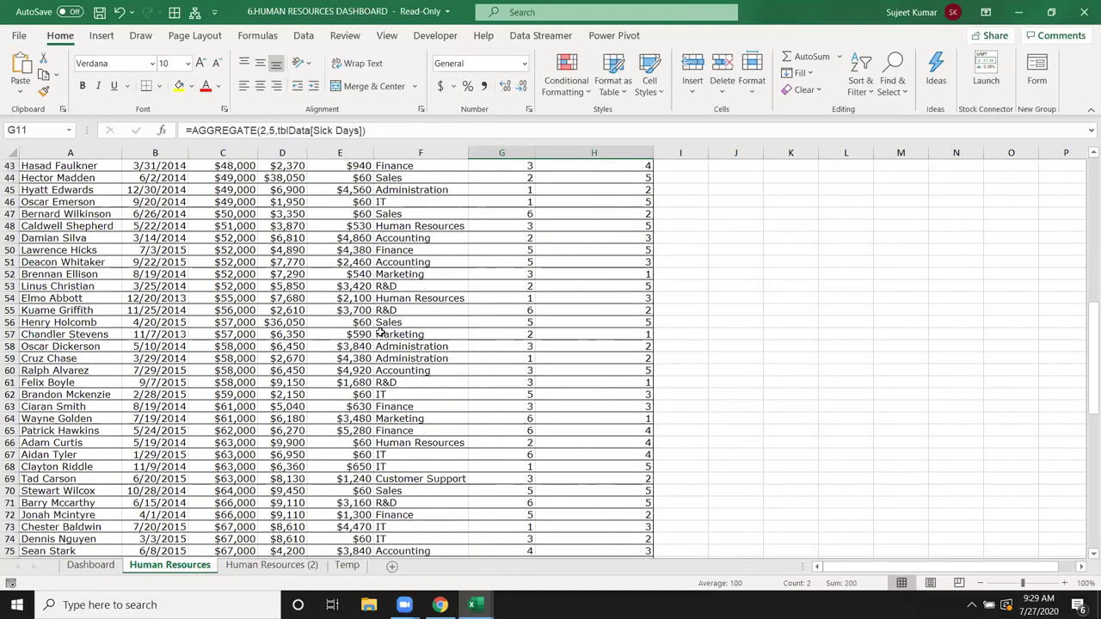
pyautogui.scroll(9, 381, 331)
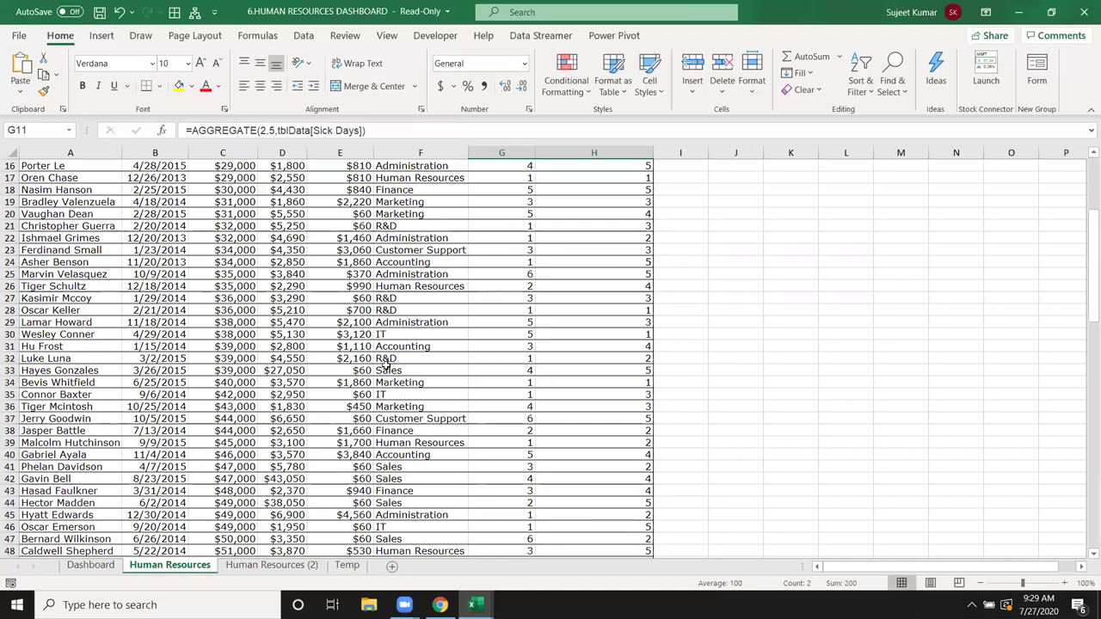
# Clear the Finance Department filter on Human Resources (2), then go back to Dashboard.
pyautogui.click(272, 566)
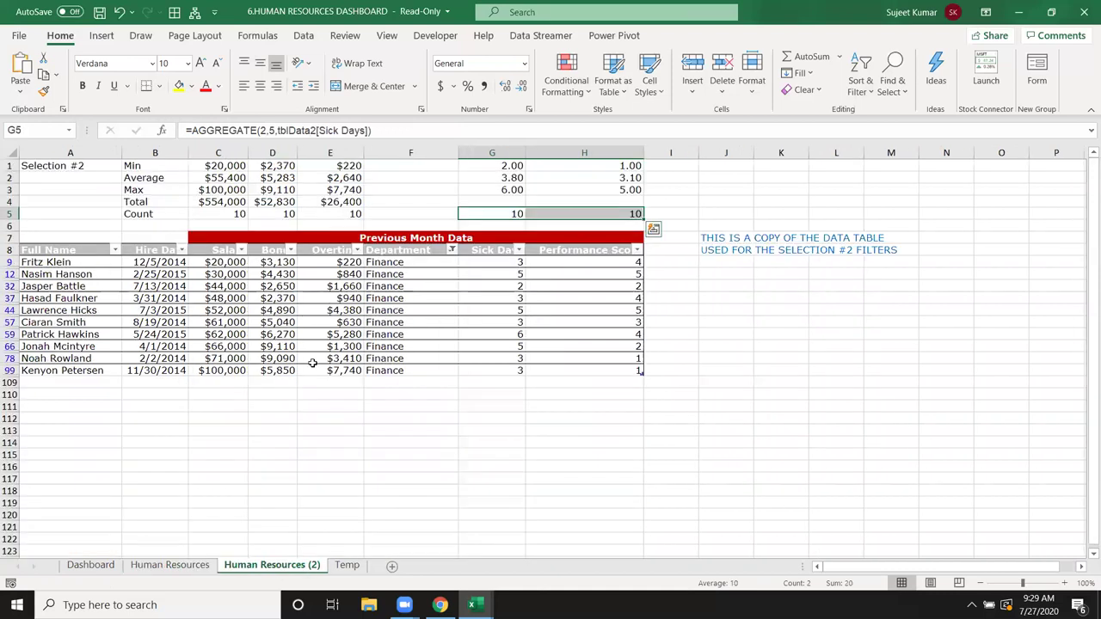
pyautogui.click(452, 249)
pyautogui.click(323, 344)
pyautogui.scroll(-4, 178, 476)
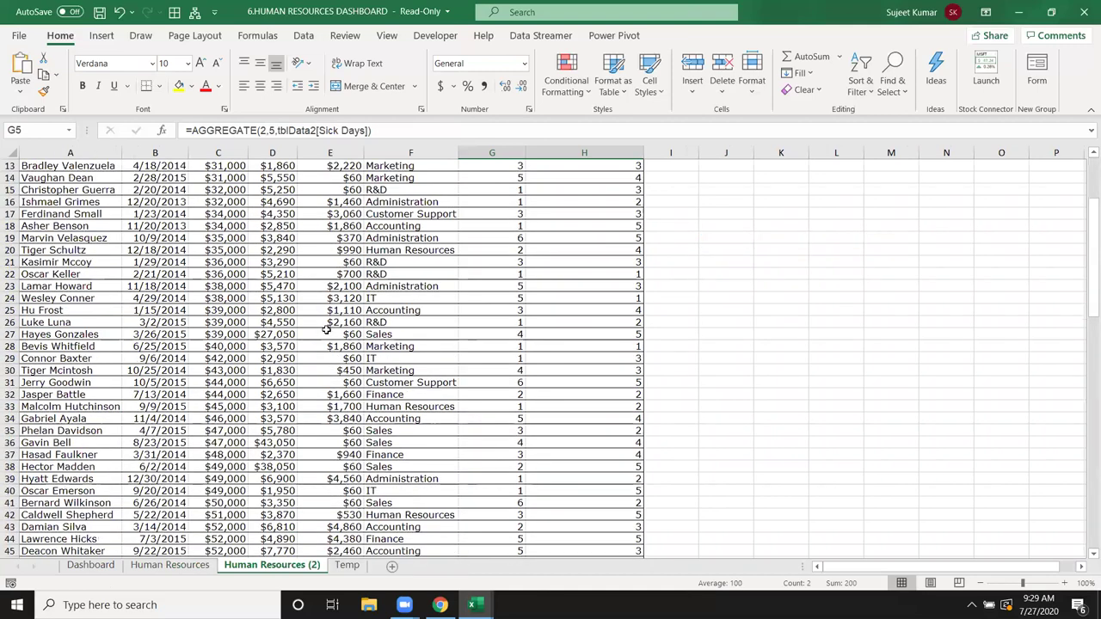
pyautogui.click(93, 565)
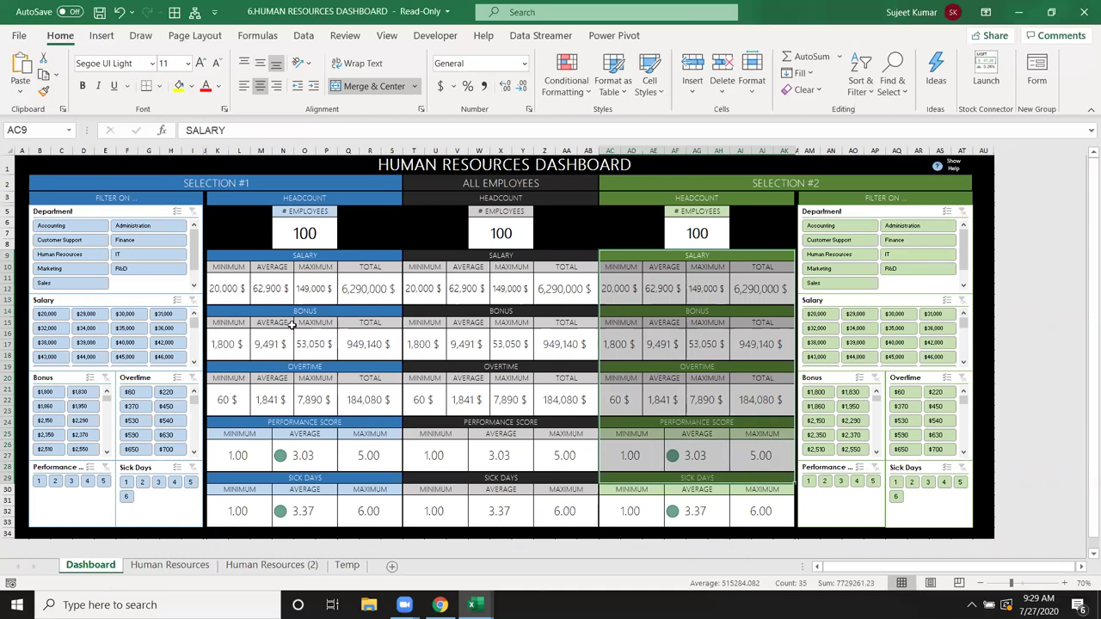
# Close 6.HUMAN RESOURCES DASHBOARD.xlsm and choose Don't Save.
pyautogui.click(1084, 12)
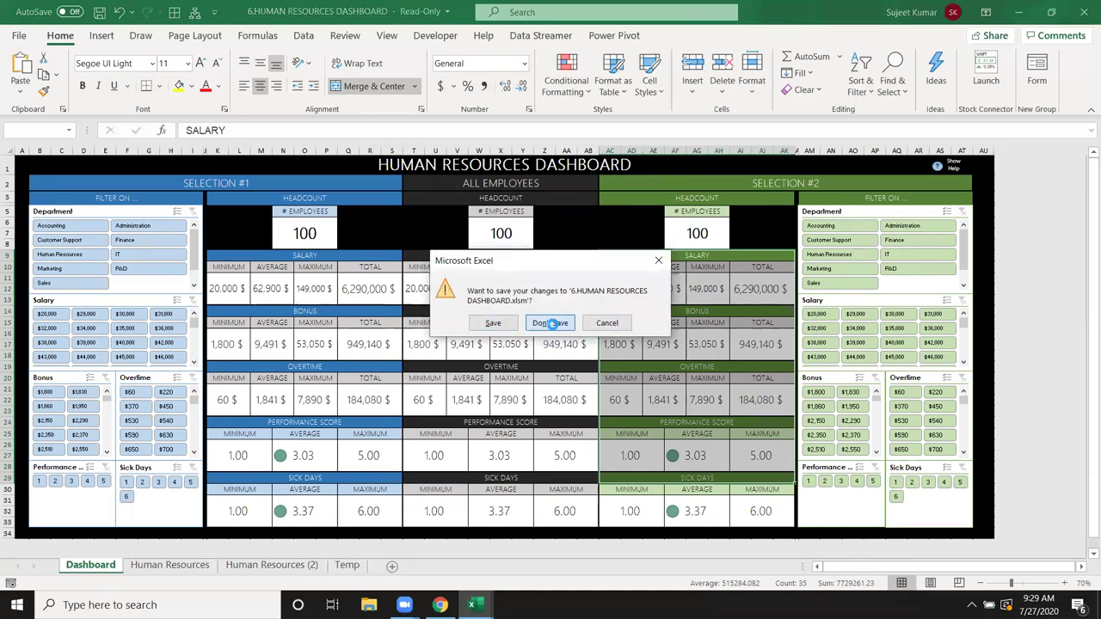
pyautogui.click(550, 323)
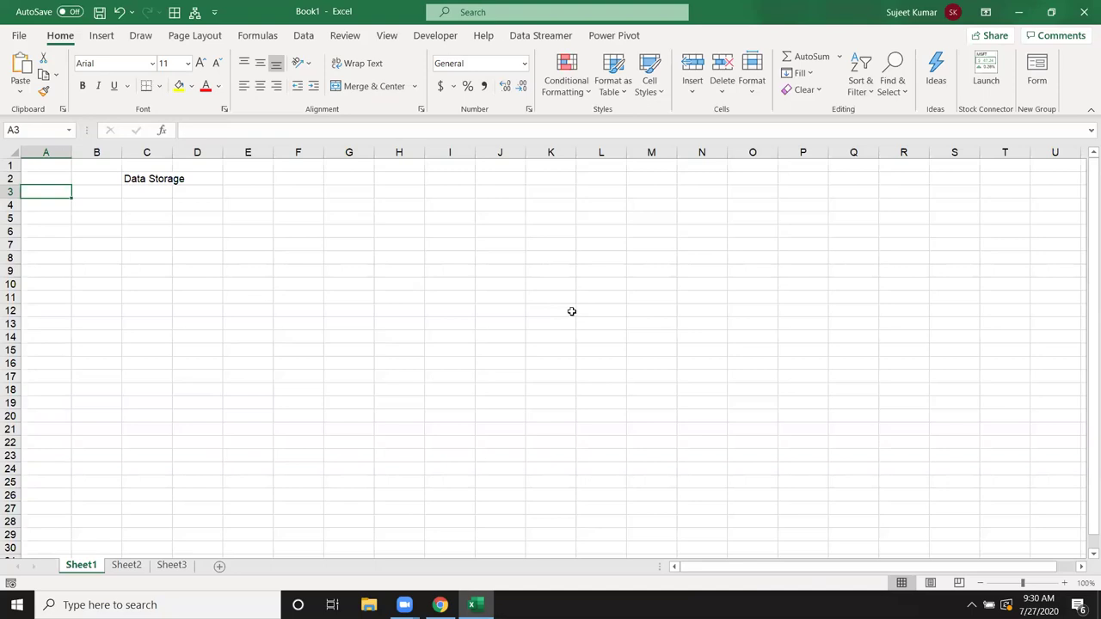
# Enter the label 'Calculation' in cell C4, just below Data Storage.
pyautogui.press('Right')
pyautogui.press('Right')
pyautogui.press('Down')
pyautogui.press('Up')
pyautogui.press('Up')
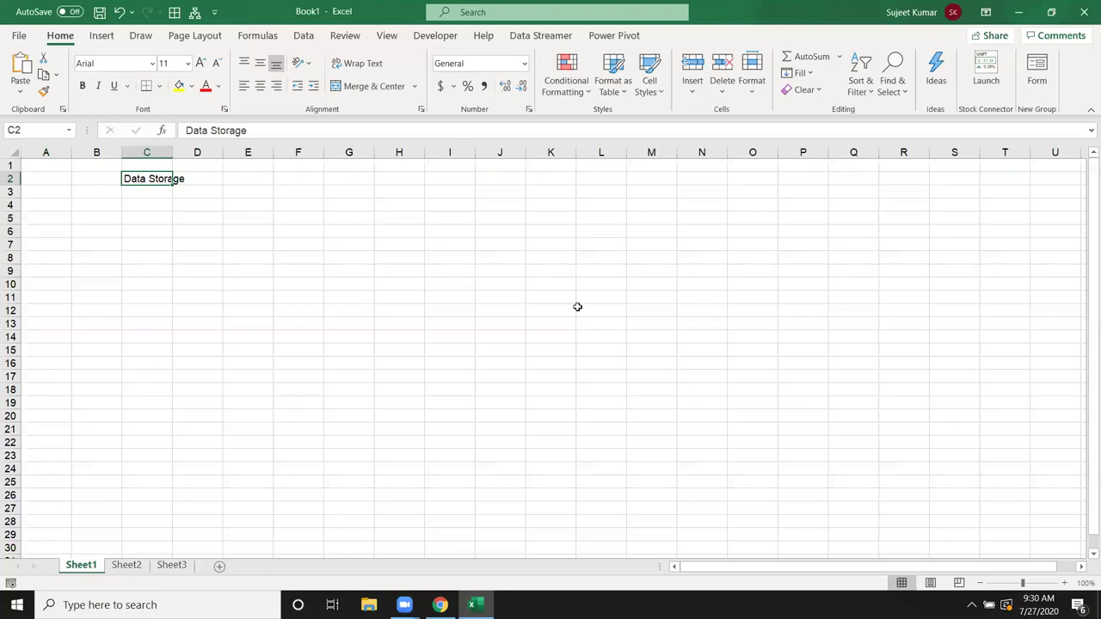
pyautogui.press('Return')
pyautogui.press('Return')
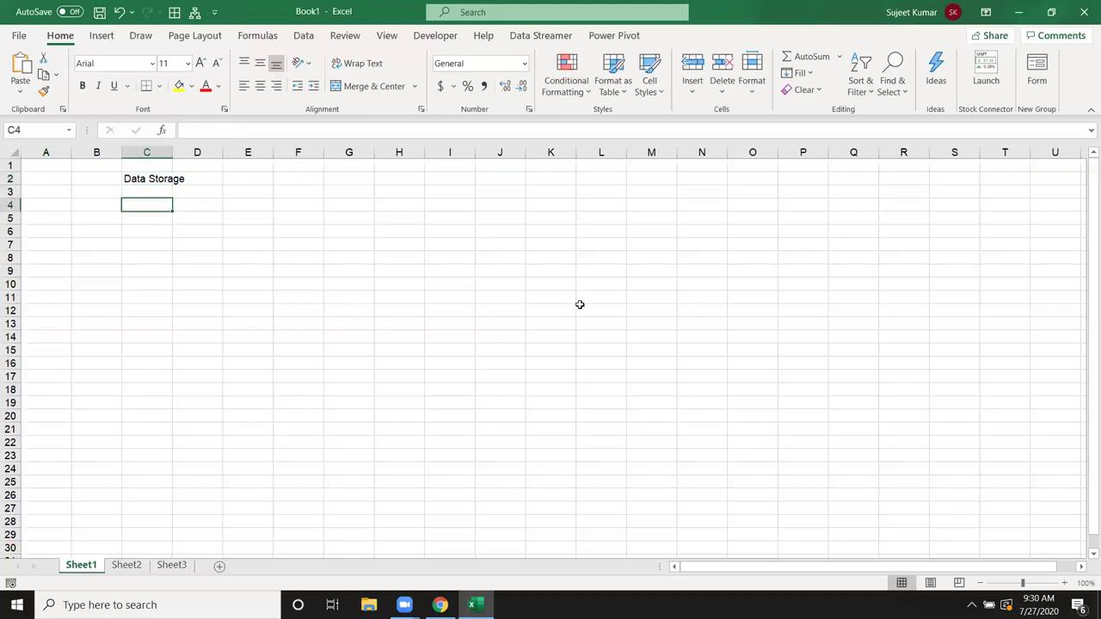
pyautogui.press('Up')
pyautogui.press('Up')
pyautogui.press('Down')
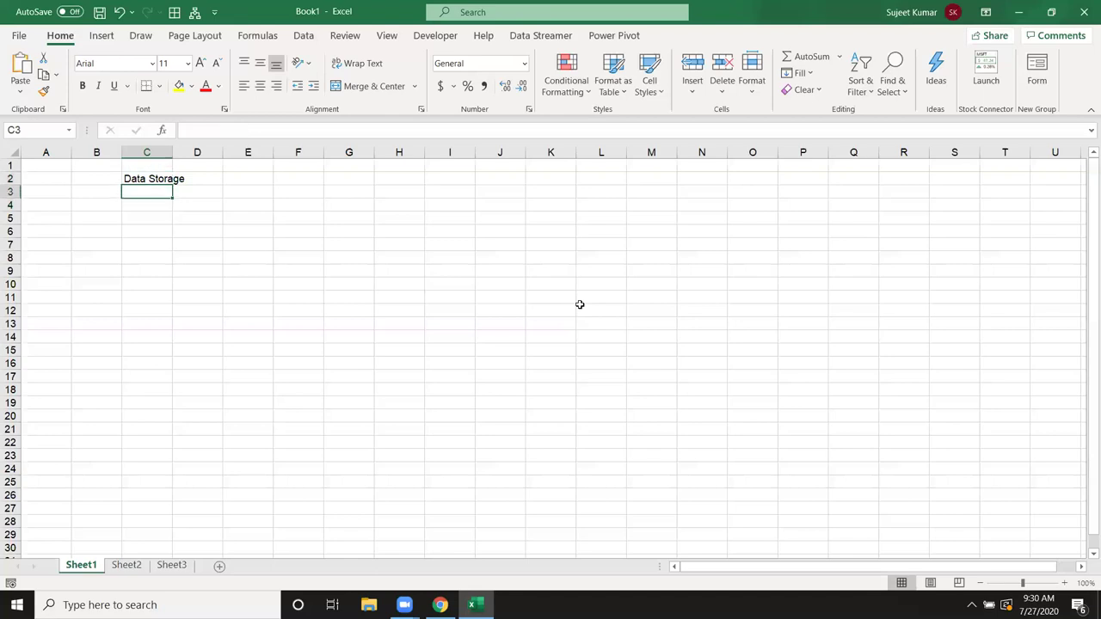
pyautogui.press('Down')
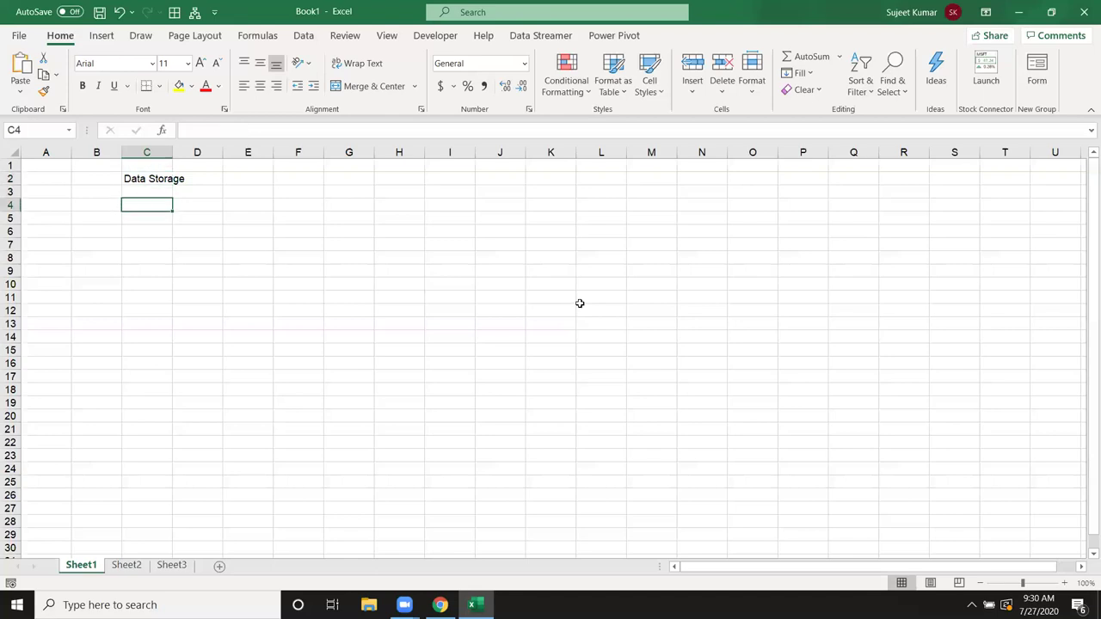
pyautogui.write('Calculation')
pyautogui.press('Return')
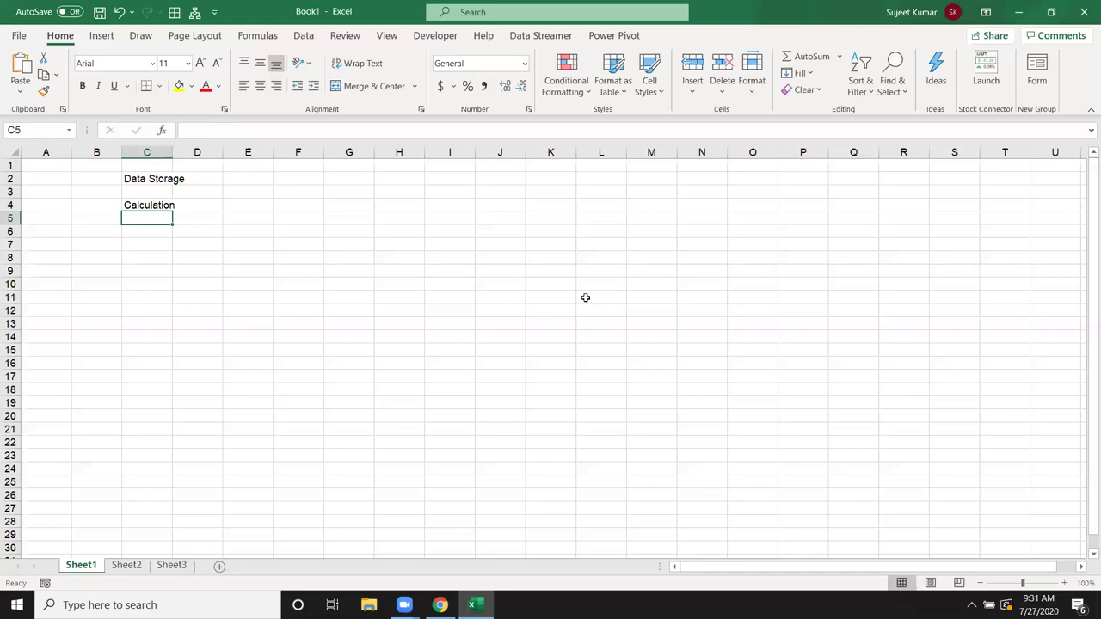
# Enter headers q1 and q2 in G4:H4 with values 52 and 56 below them.
pyautogui.click(362, 152)
pyautogui.click(415, 153)
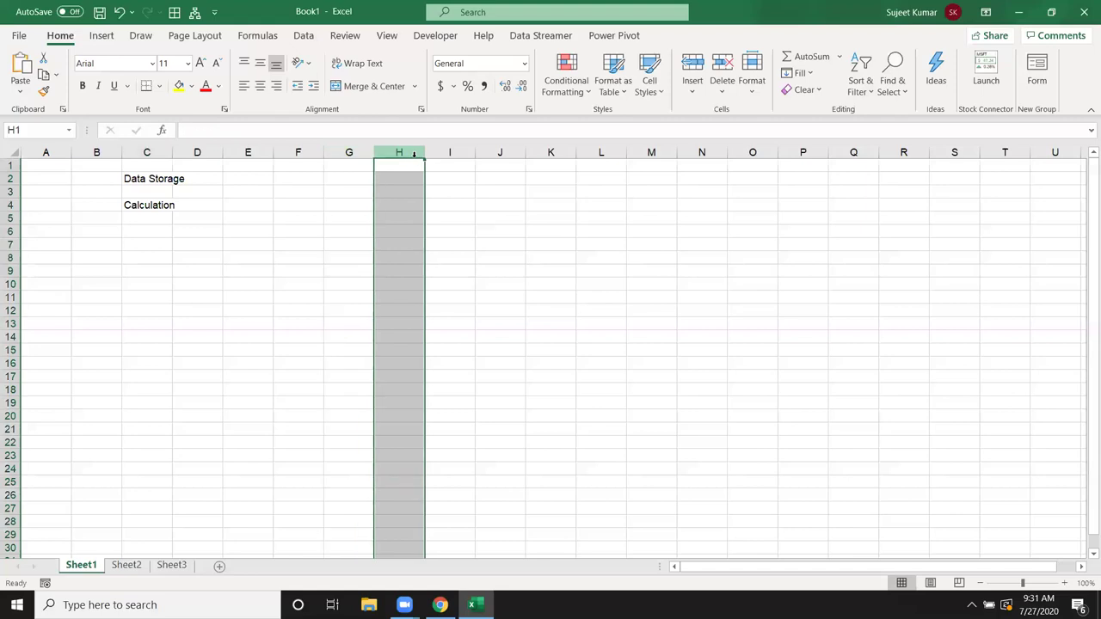
pyautogui.click(335, 203)
pyautogui.click(393, 202)
pyautogui.click(352, 205)
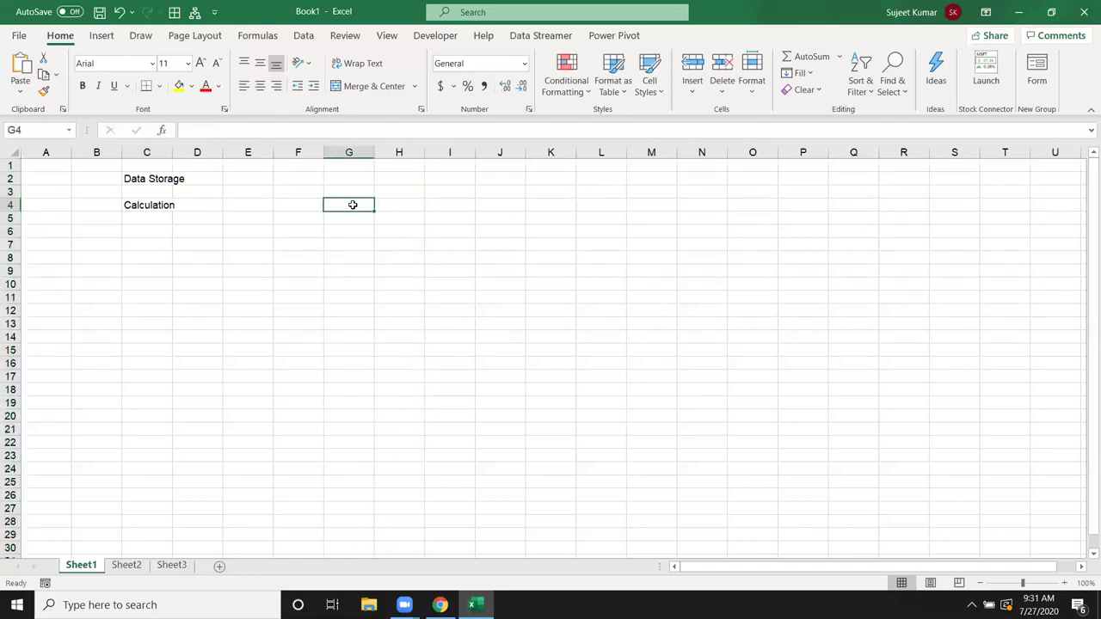
pyautogui.write('q1')
pyautogui.press('Tab')
pyautogui.write('q')
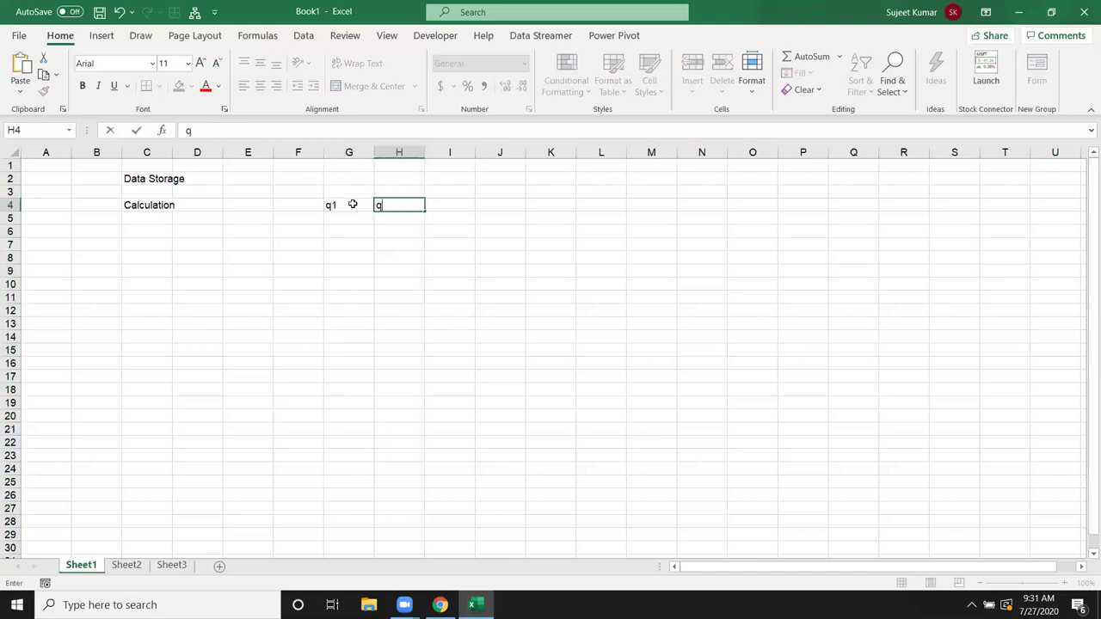
pyautogui.write('2')
pyautogui.press('Return')
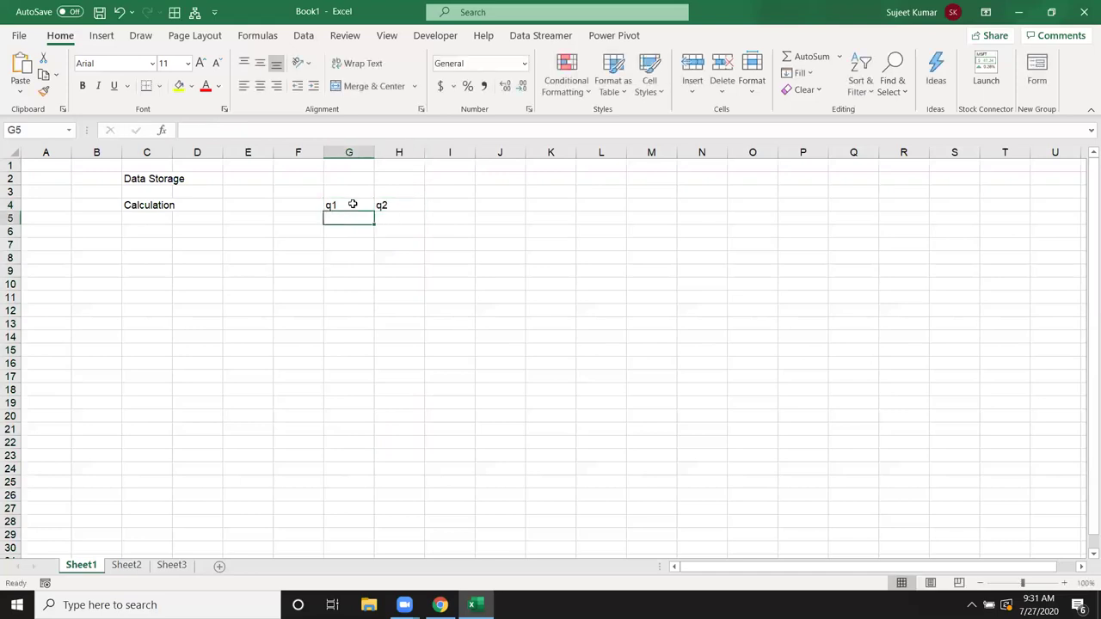
pyautogui.write('52')
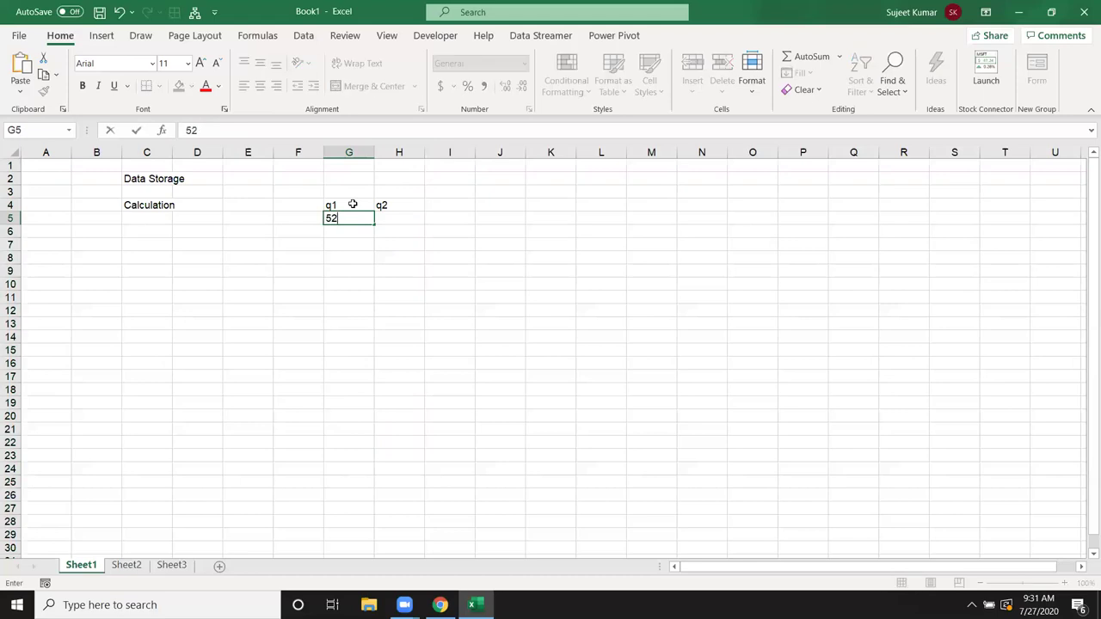
pyautogui.press('Tab')
pyautogui.write('56')
pyautogui.press('Return')
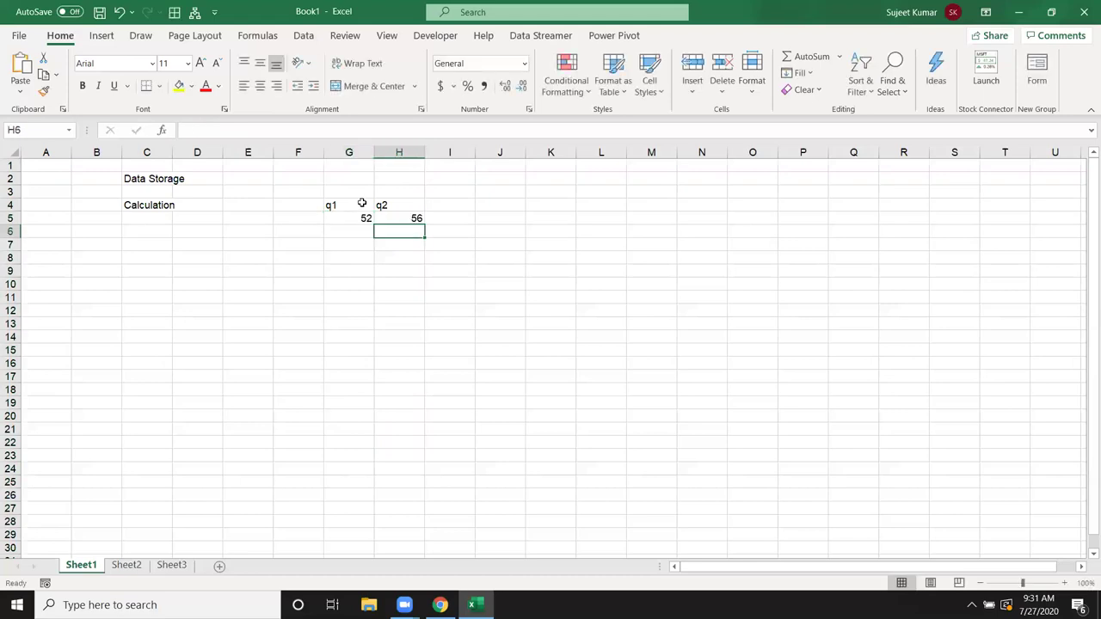
# Add header Gr in I4 and formula =(H5-G5)/G5 in I5, formatted as percent.
pyautogui.press('Up')
pyautogui.press('Up')
pyautogui.press('Right')
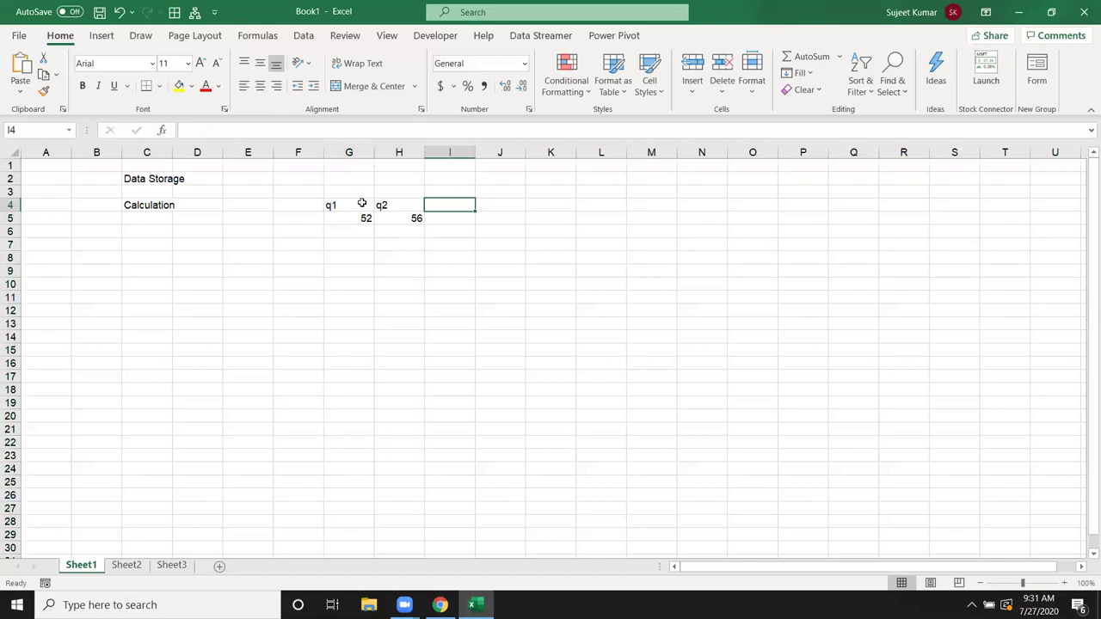
pyautogui.write('Gr')
pyautogui.press('Return')
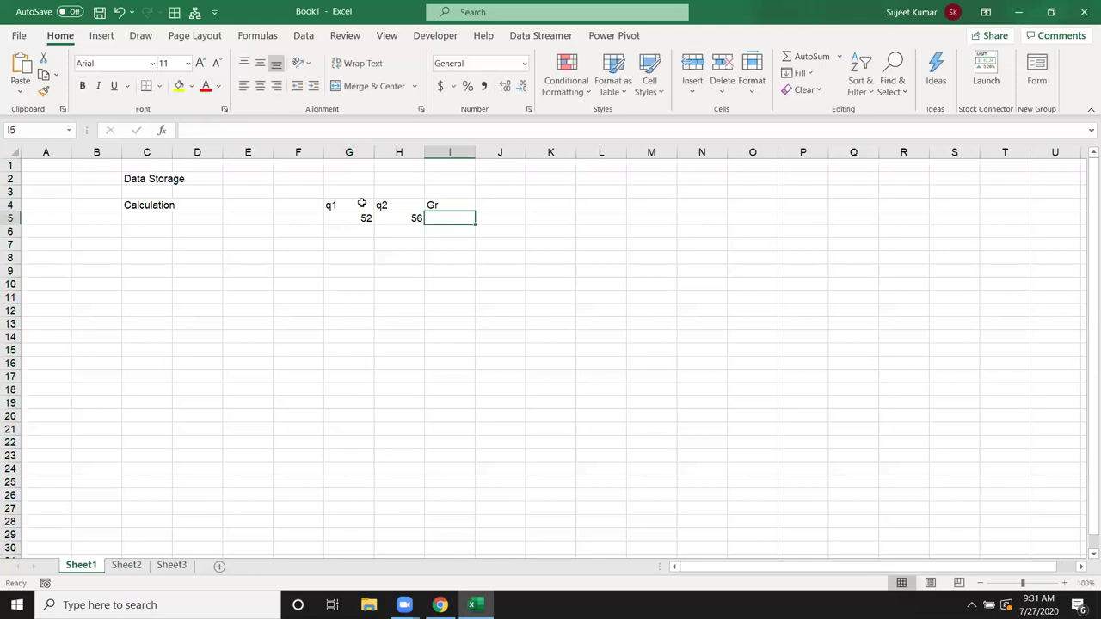
pyautogui.write('=')
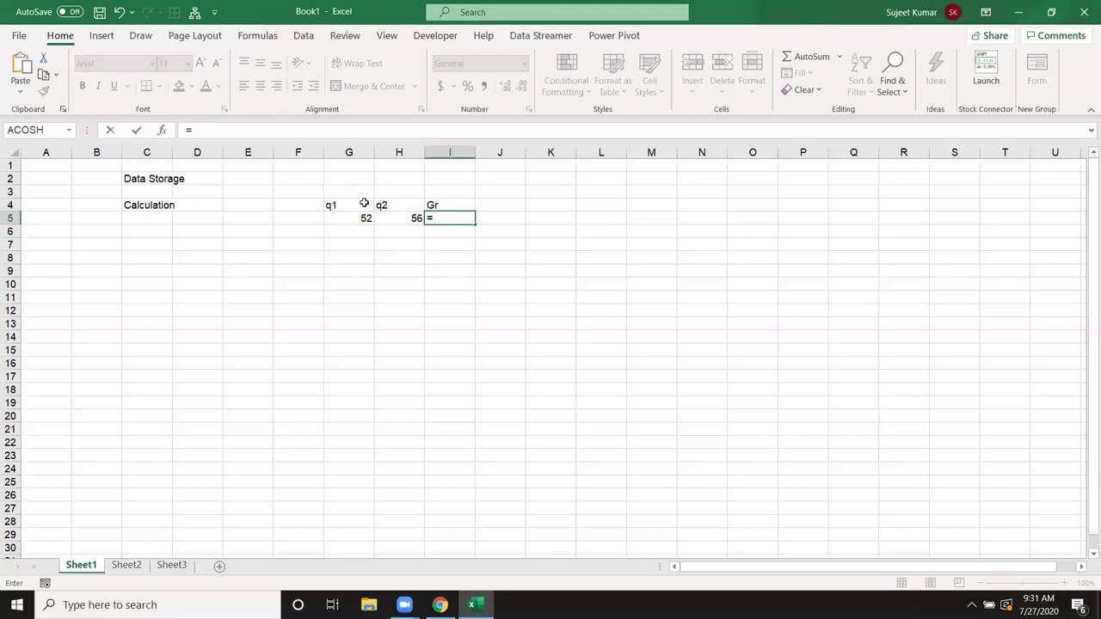
pyautogui.write('(')
pyautogui.write('H5-')
pyautogui.press('Left')
pyautogui.press('Left')
pyautogui.write(')')
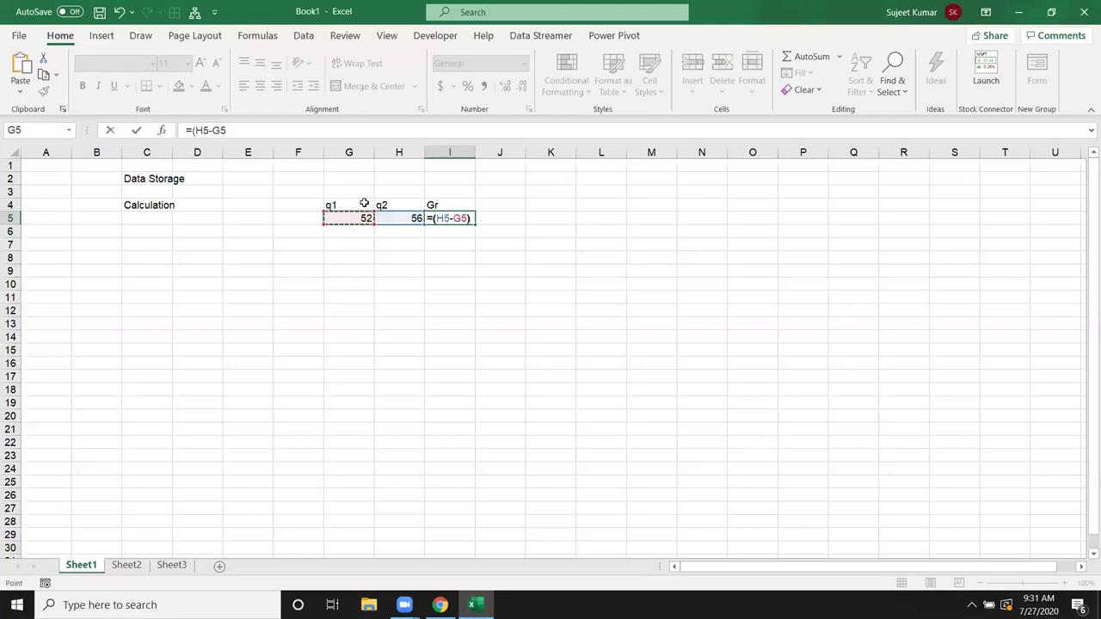
pyautogui.write('/')
pyautogui.press('Left')
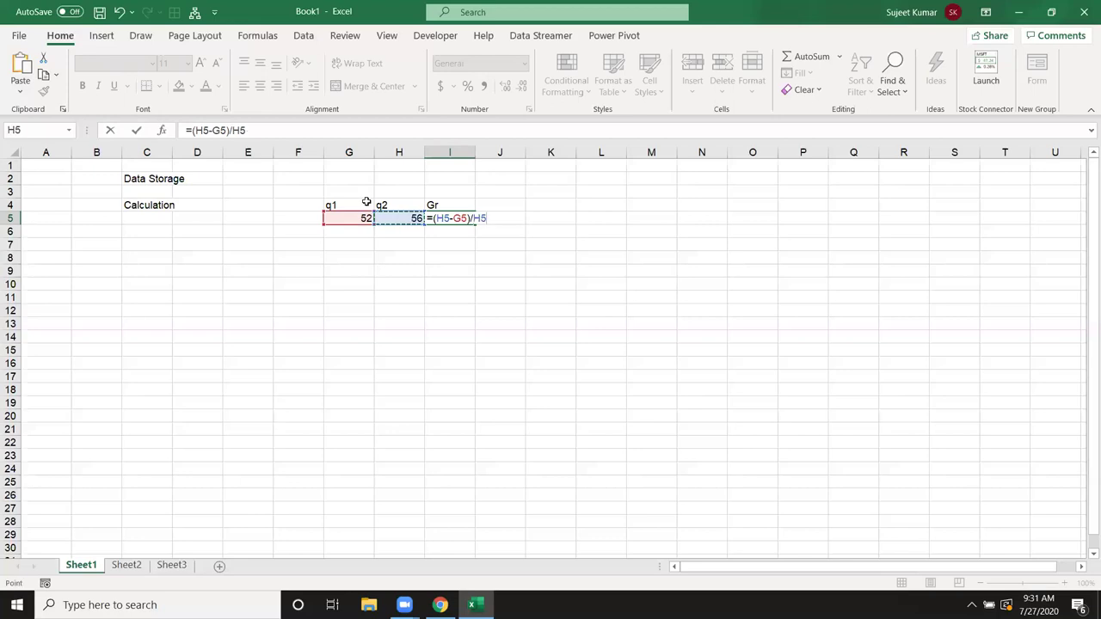
pyautogui.press('Left')
pyautogui.press('Return')
pyautogui.press('Up')
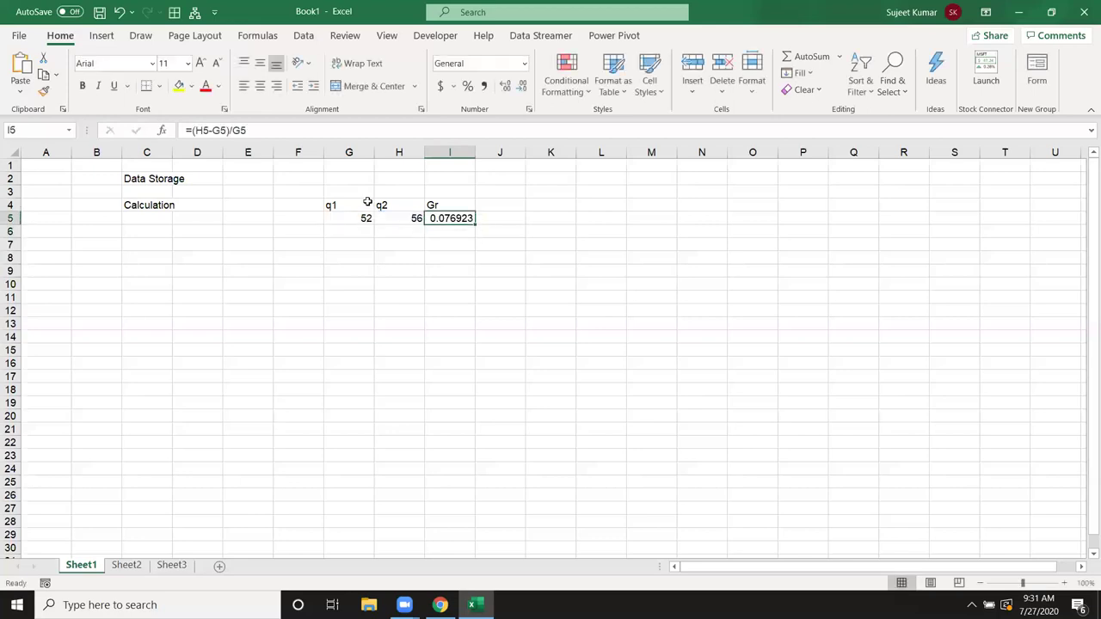
pyautogui.click(468, 86)
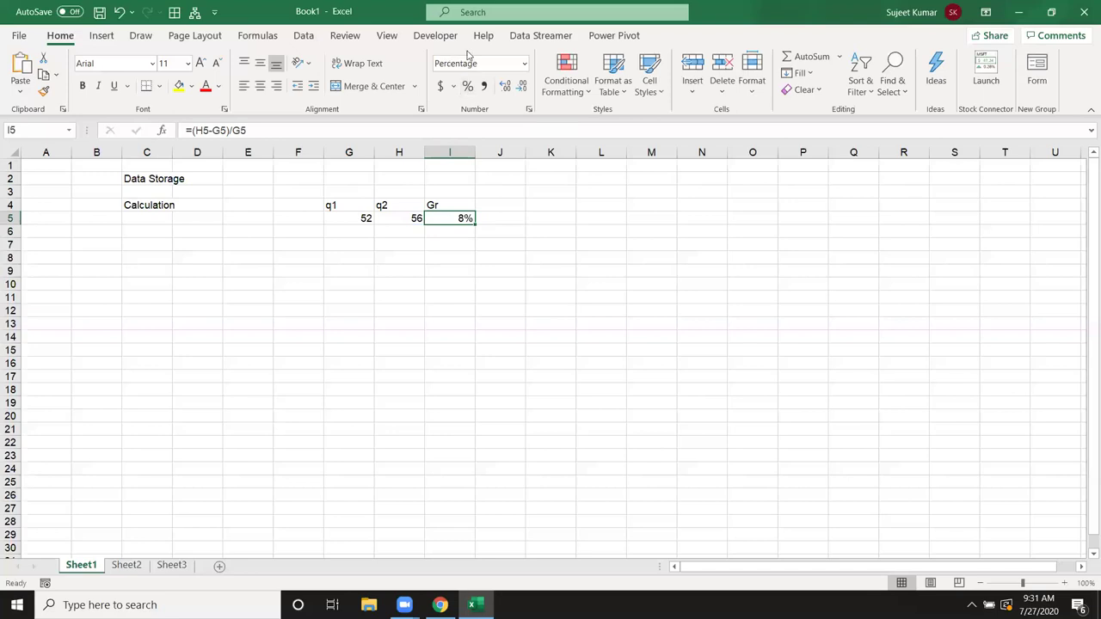
# Add two decimal places so I5 shows 7.69%, then move to cell C6.
pyautogui.click(506, 87)
pyautogui.click(508, 88)
pyautogui.press('Down')
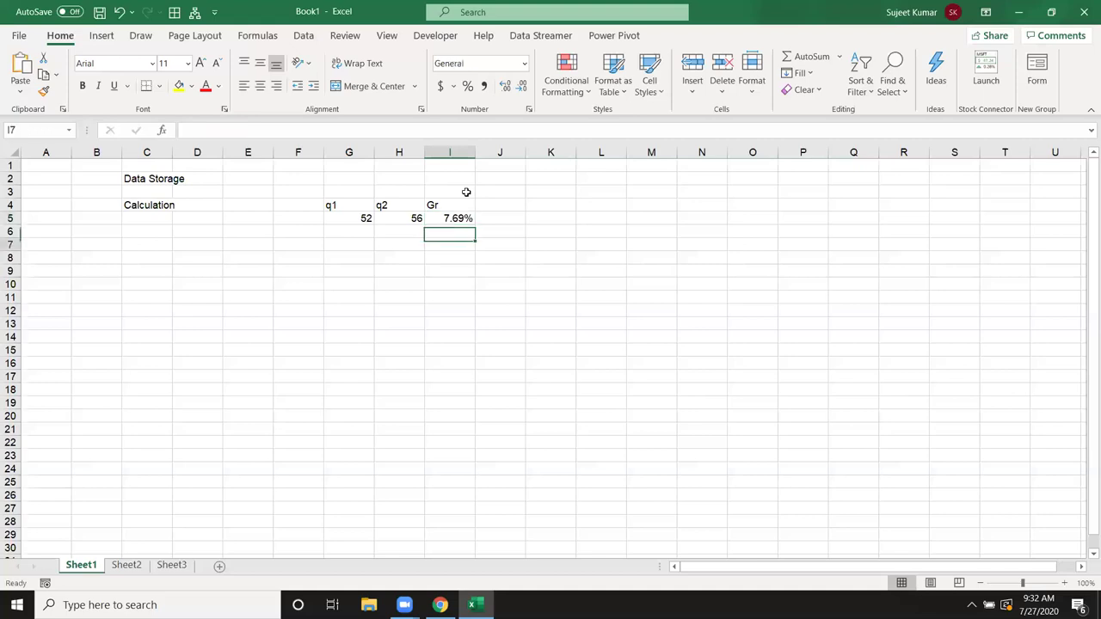
pyautogui.press('Down')
pyautogui.press('Left')
pyautogui.press('Left')
pyautogui.press('Left')
pyautogui.press('Left')
pyautogui.press('Left')
pyautogui.press('Left')
pyautogui.press('Up')
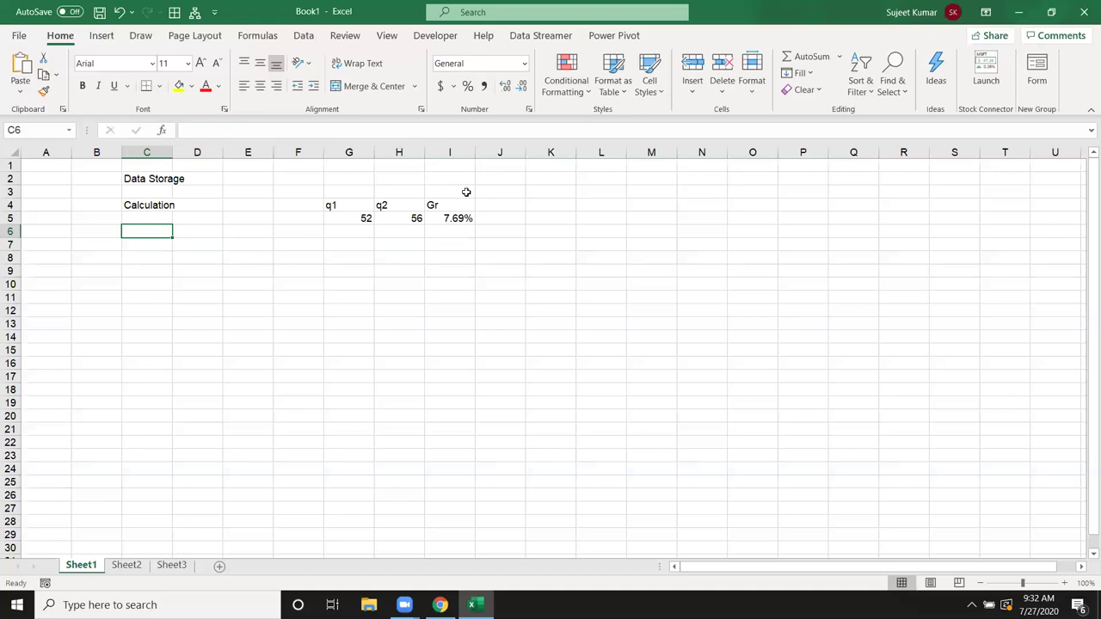
# Type the label 'Analysis / Report Repertation' into cell C6.
pyautogui.write('Ana')
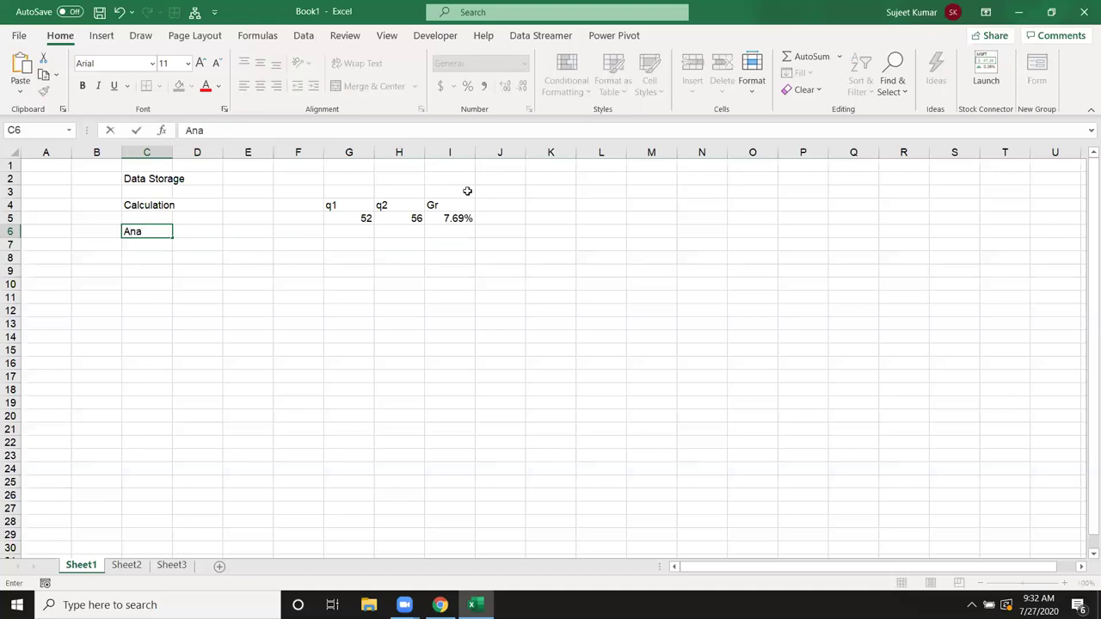
pyautogui.write('ys')
pyautogui.press('BackSpace')
pyautogui.press('BackSpace')
pyautogui.write('ysus')
pyautogui.press('BackSpace')
pyautogui.press('BackSpace')
pyautogui.write('s / ')
pyautogui.write('Report')
pyautogui.write(' Repw')
pyautogui.press('BackSpace')
pyautogui.write('ersea')
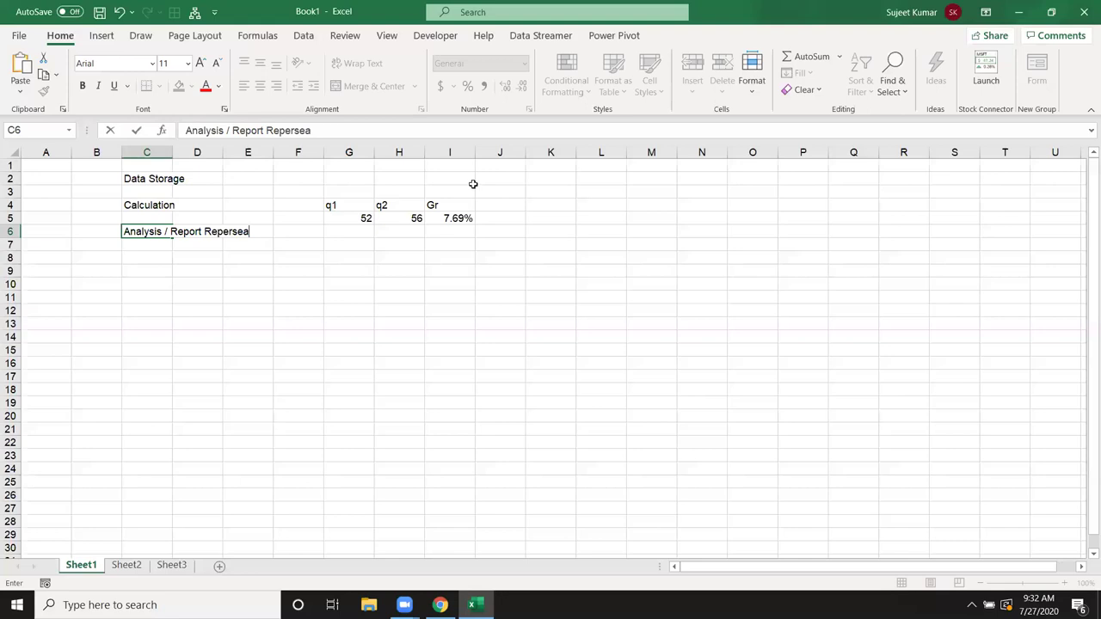
pyautogui.press('BackSpace')
pyautogui.press('BackSpace')
pyautogui.press('BackSpace')
pyautogui.write('tat')
pyautogui.write('ion')
pyautogui.press('Return')
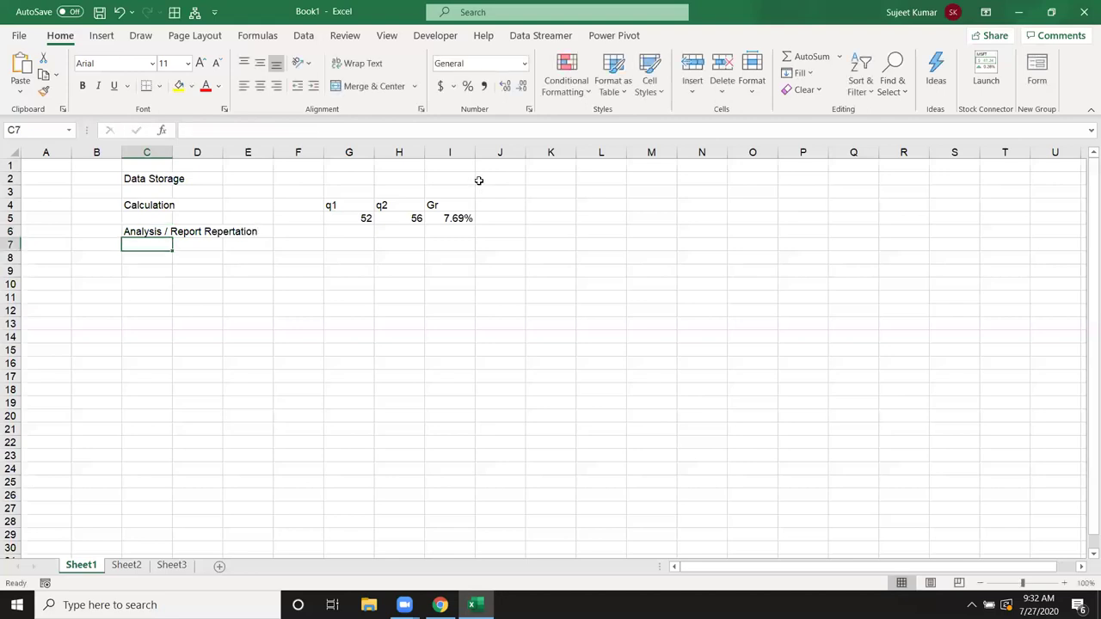
# Spell-check C6 with F7, changing the last word to 'Repartition'.
pyautogui.moveTo(184, 230)
pyautogui.mouseDown()
pyautogui.moveTo(184, 243)
pyautogui.moveTo(140, 254)
pyautogui.mouseUp()
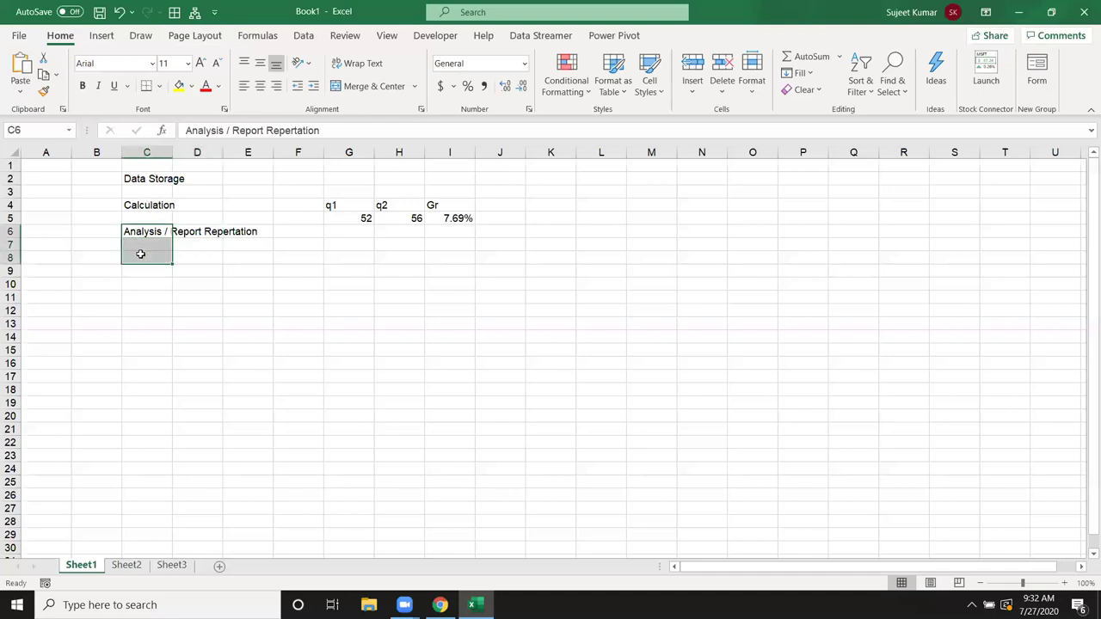
pyautogui.press('F2')
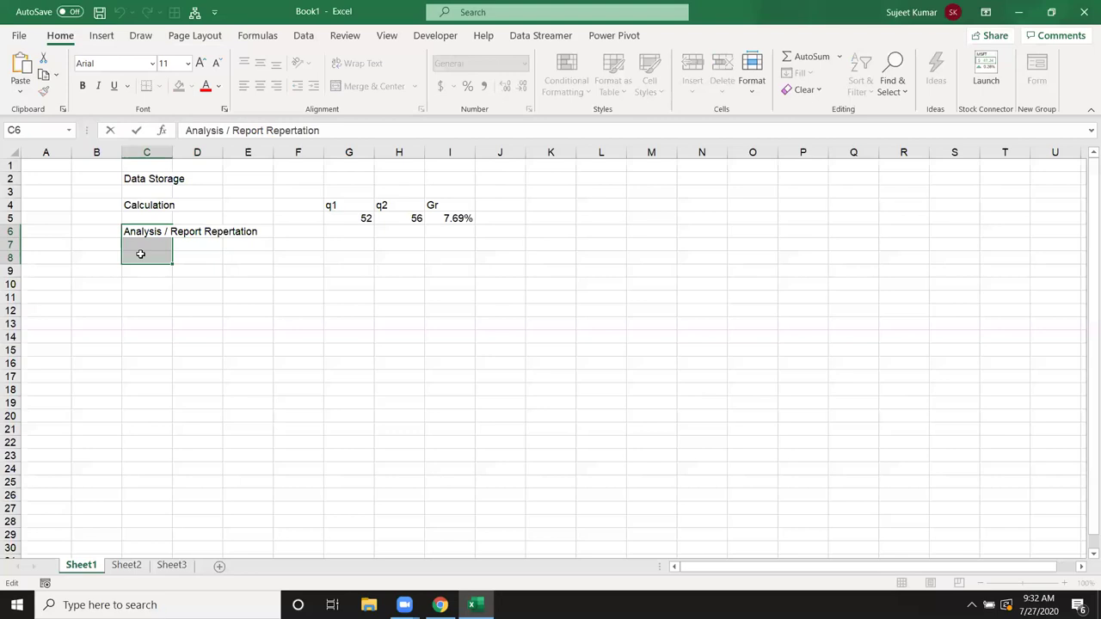
pyautogui.press('F7')
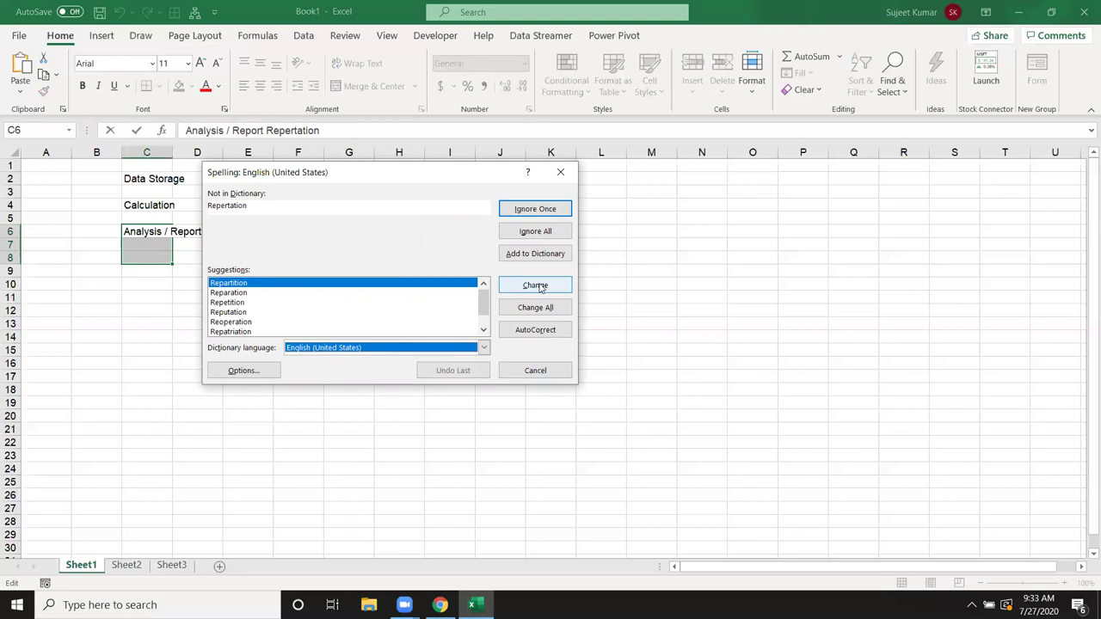
pyautogui.click(538, 287)
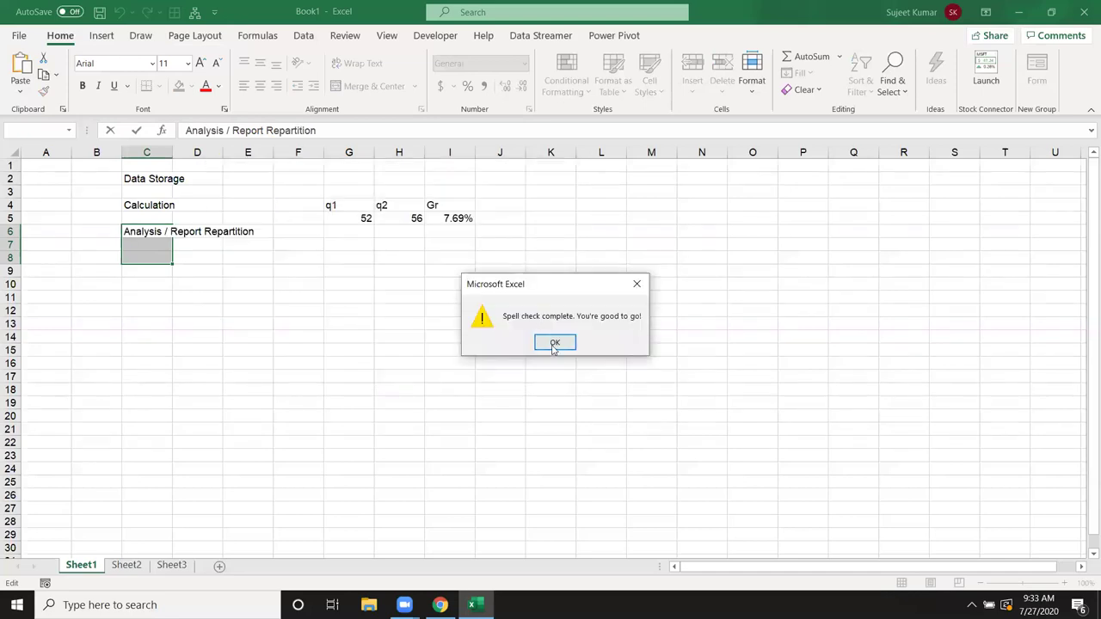
pyautogui.click(555, 343)
pyautogui.click(359, 335)
pyautogui.click(150, 245)
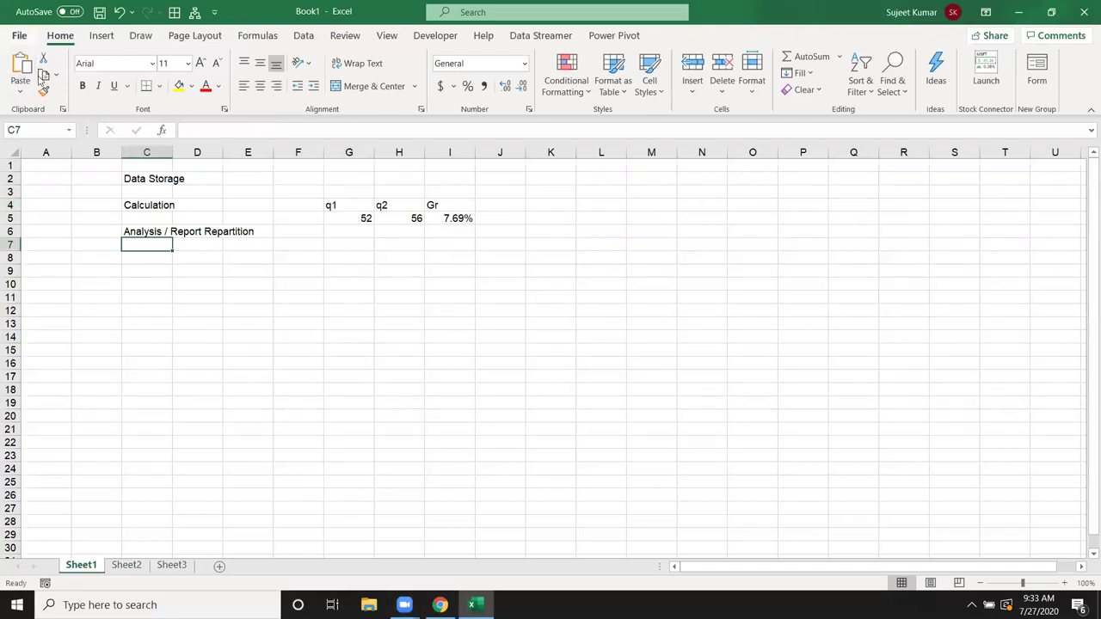
# Open lcartwright-Human-Resources from the SAmple File folder into Excel.
pyautogui.click(368, 605)
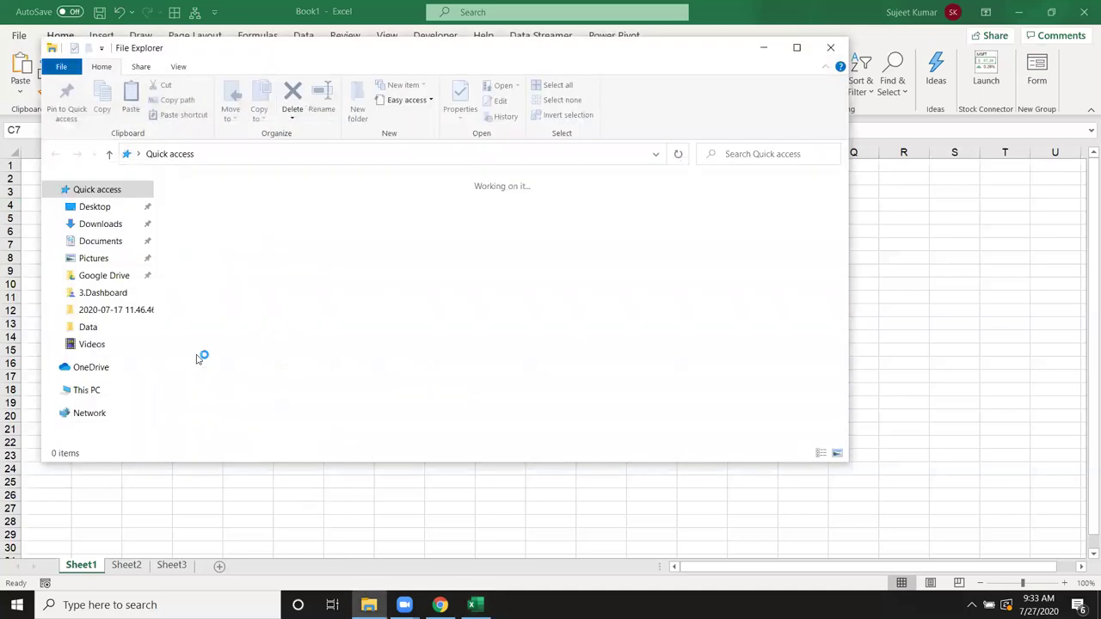
pyautogui.click(103, 292)
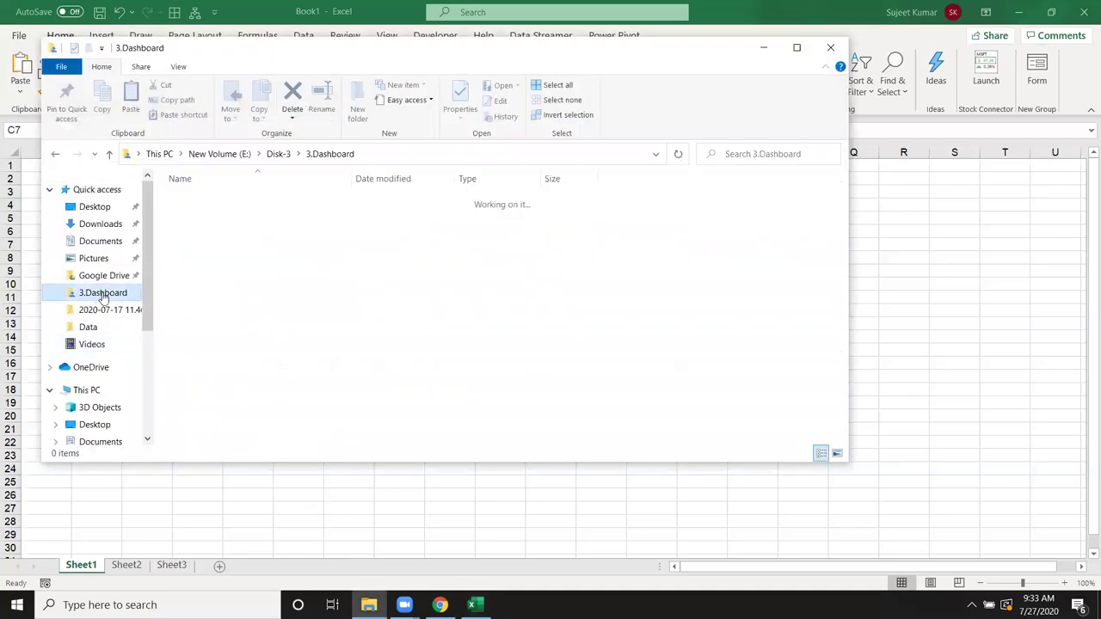
pyautogui.click(796, 46)
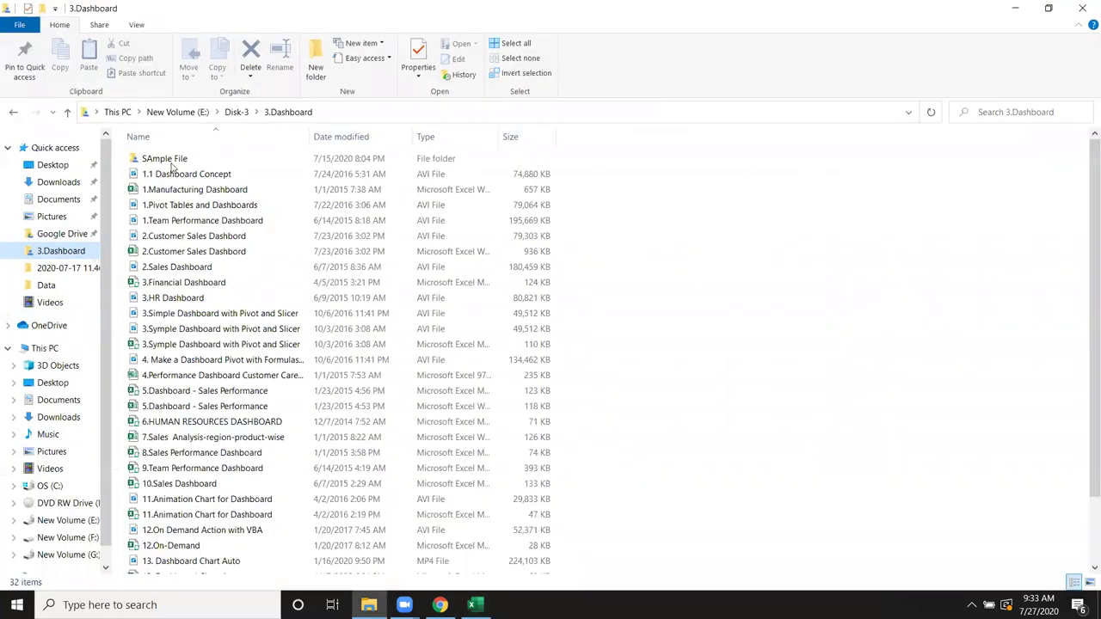
pyautogui.click(170, 162)
pyautogui.doubleClick(170, 162)
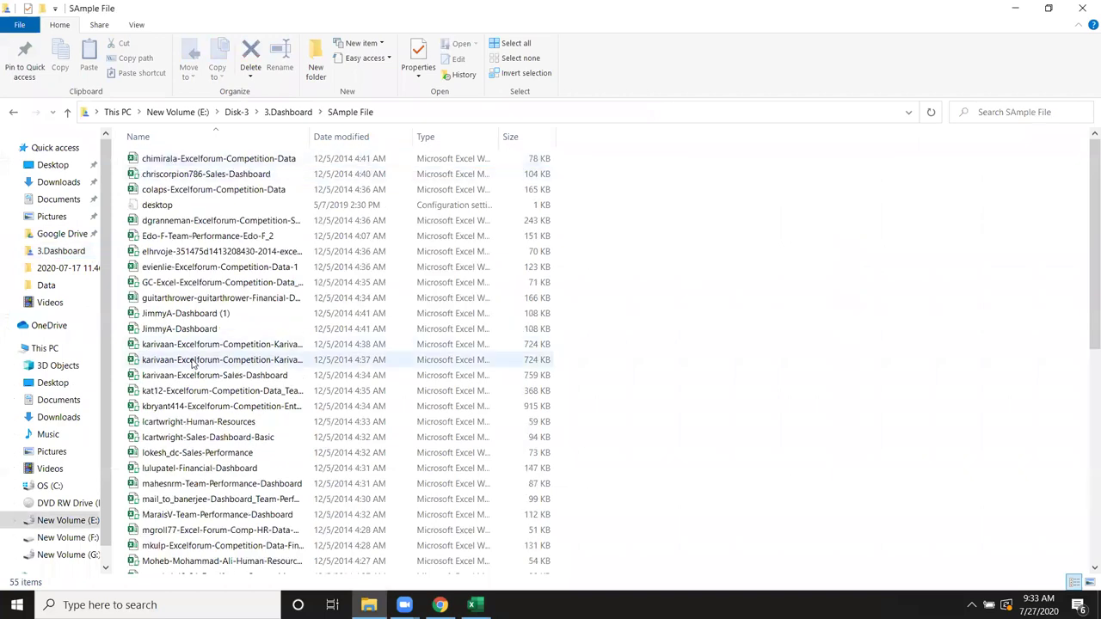
pyautogui.click(198, 422)
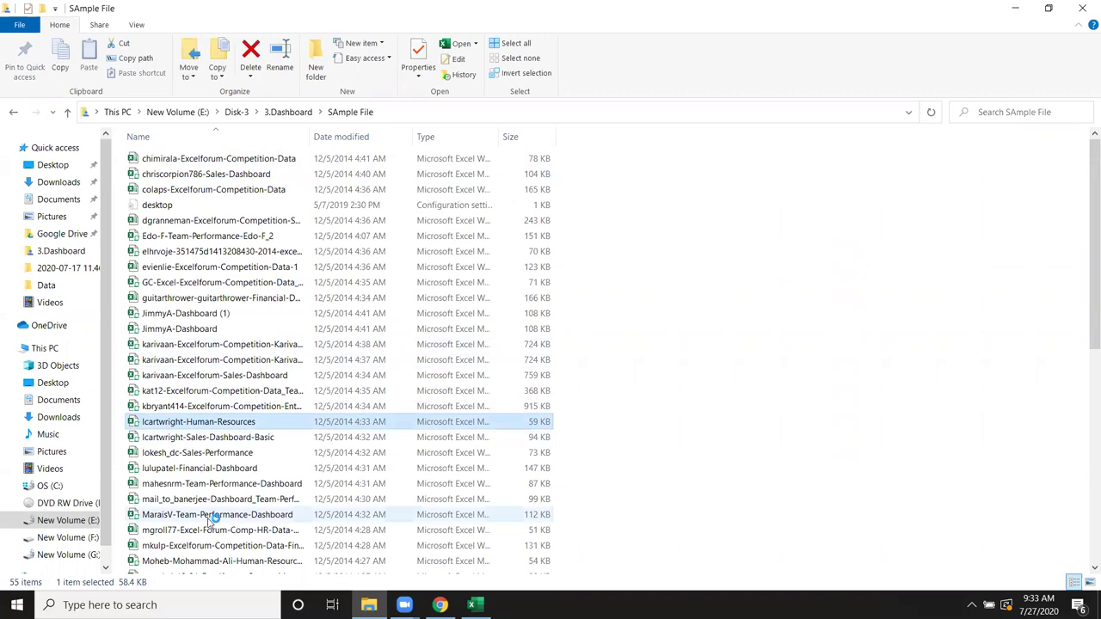
pyautogui.hotkey('alt', 'Tab')
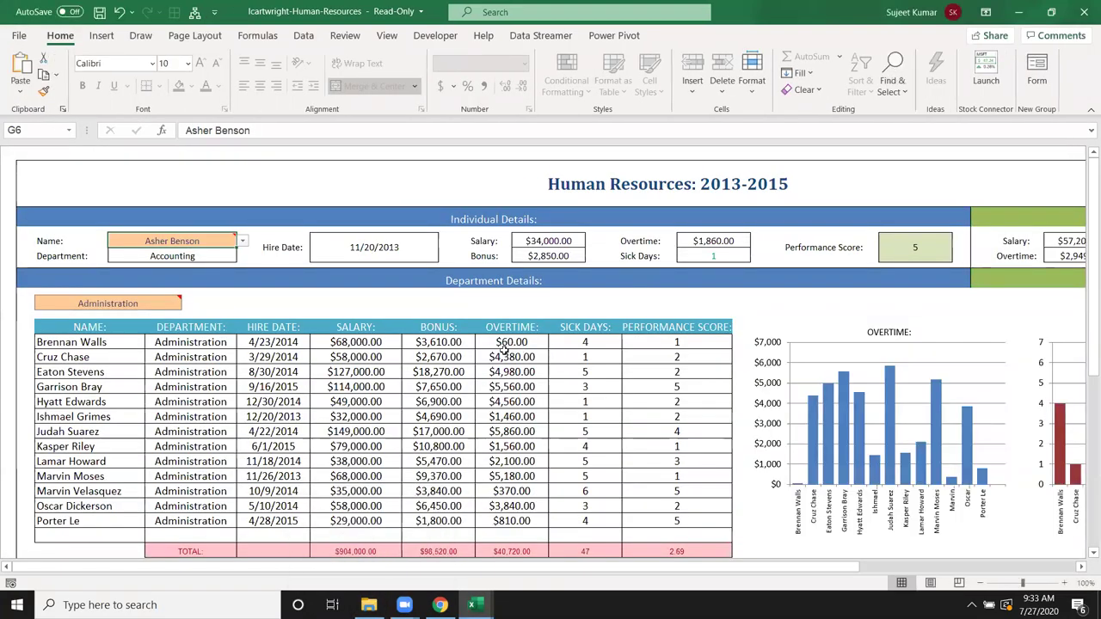
pyautogui.scroll(-1, 450, 370)
pyautogui.scroll(-4, 450, 370)
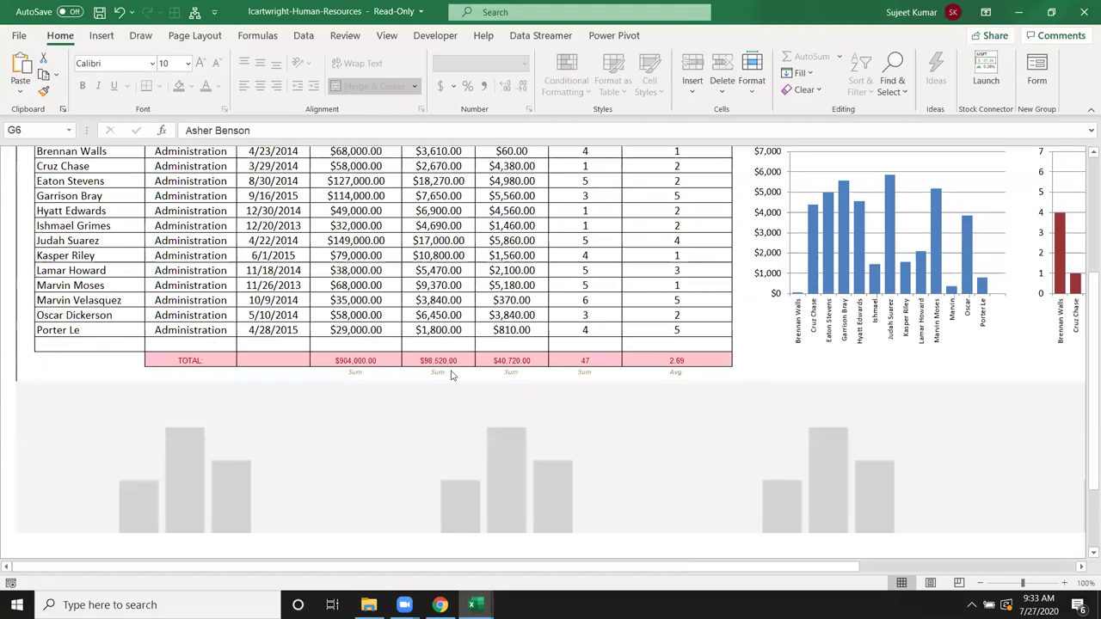
pyautogui.scroll(-1, 453, 375)
pyautogui.scroll(-1, 453, 375)
pyautogui.scroll(-2, 452, 375)
pyautogui.scroll(-6, 450, 371)
pyautogui.scroll(6, 449, 371)
pyautogui.scroll(3, 724, 528)
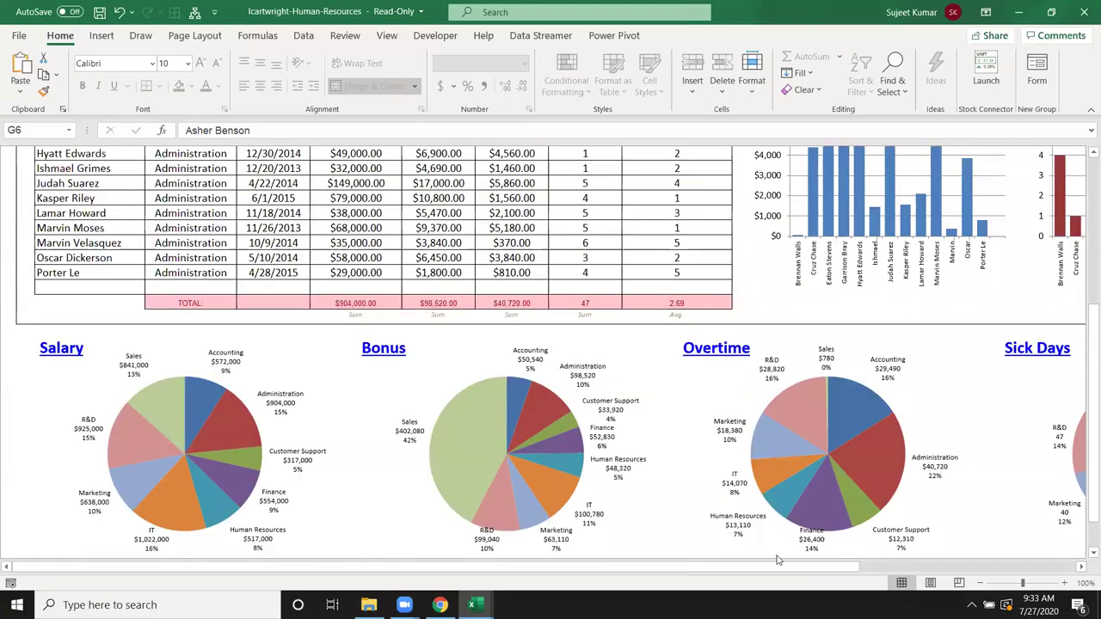
pyautogui.moveTo(778, 566); pyautogui.dragTo(993, 566)
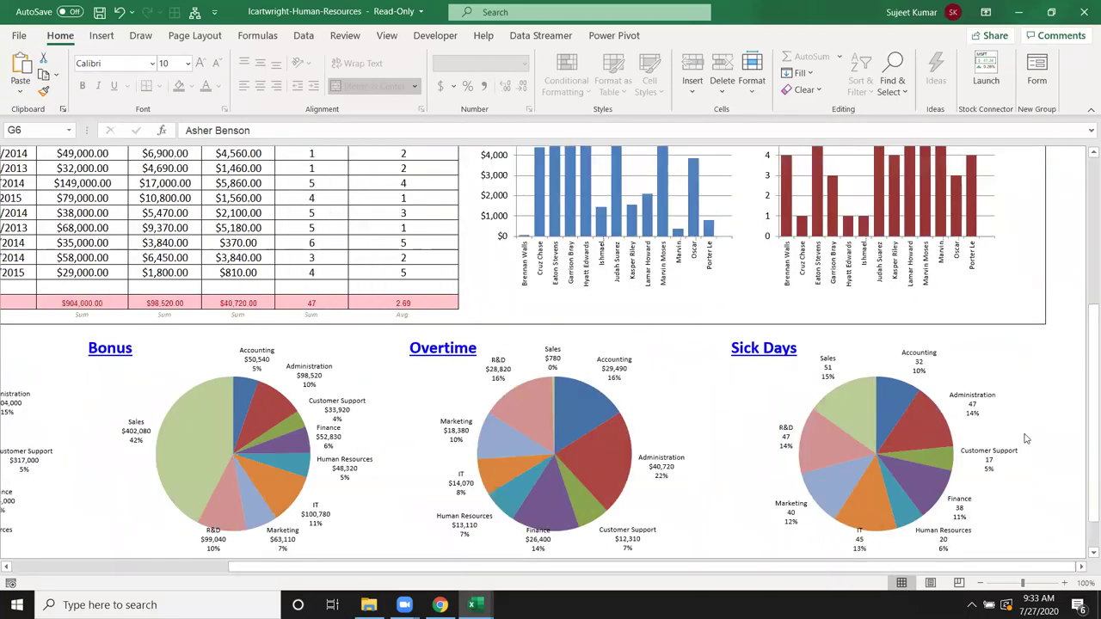
pyautogui.scroll(3, 1026, 439)
pyautogui.scroll(2, 1026, 425)
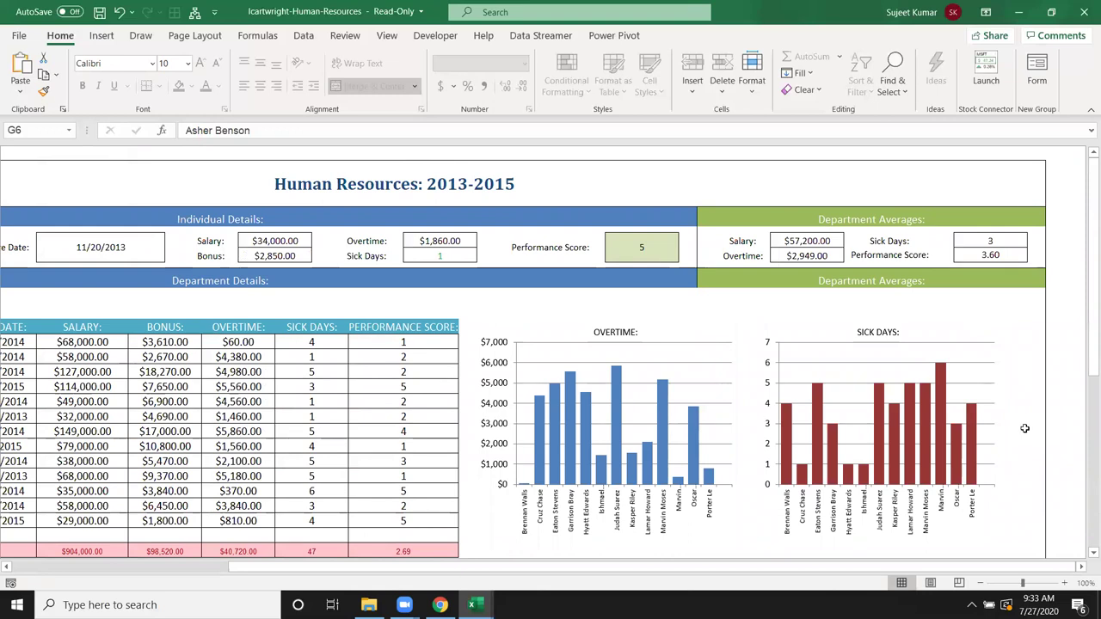
pyautogui.press('super+d')
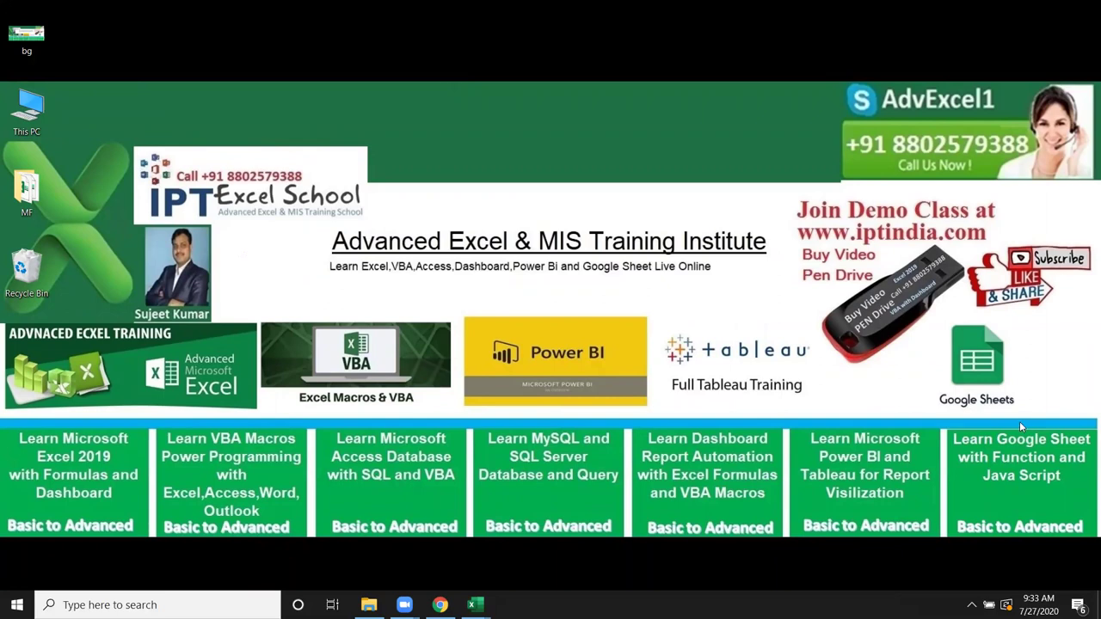
pyautogui.press('super+d')
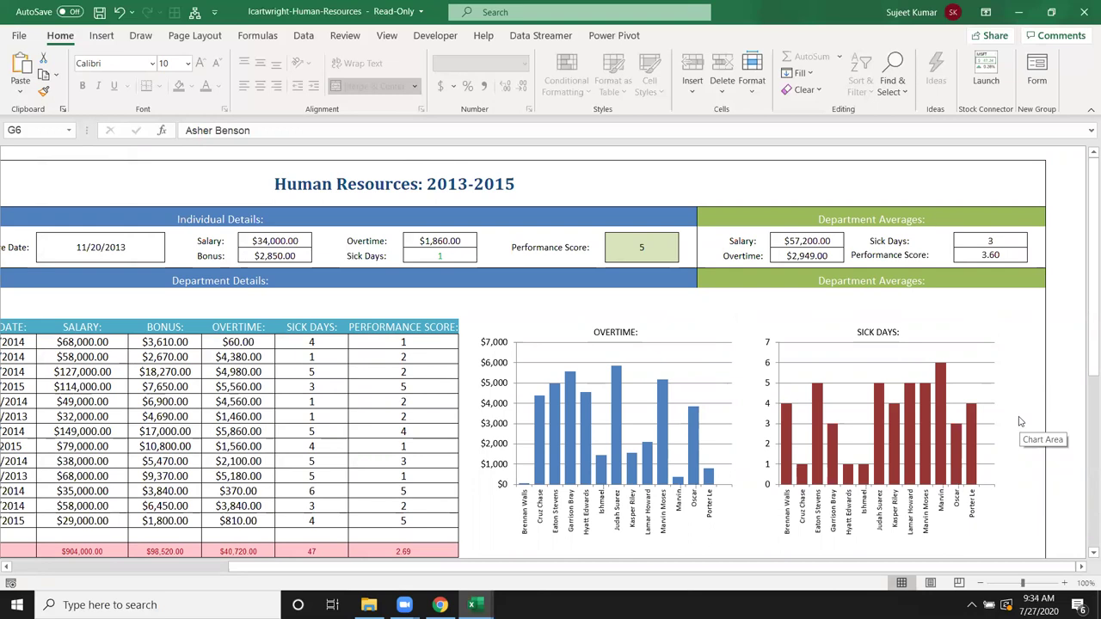
pyautogui.moveTo(1020, 421)
pyautogui.hscroll(-3, 1020, 422)
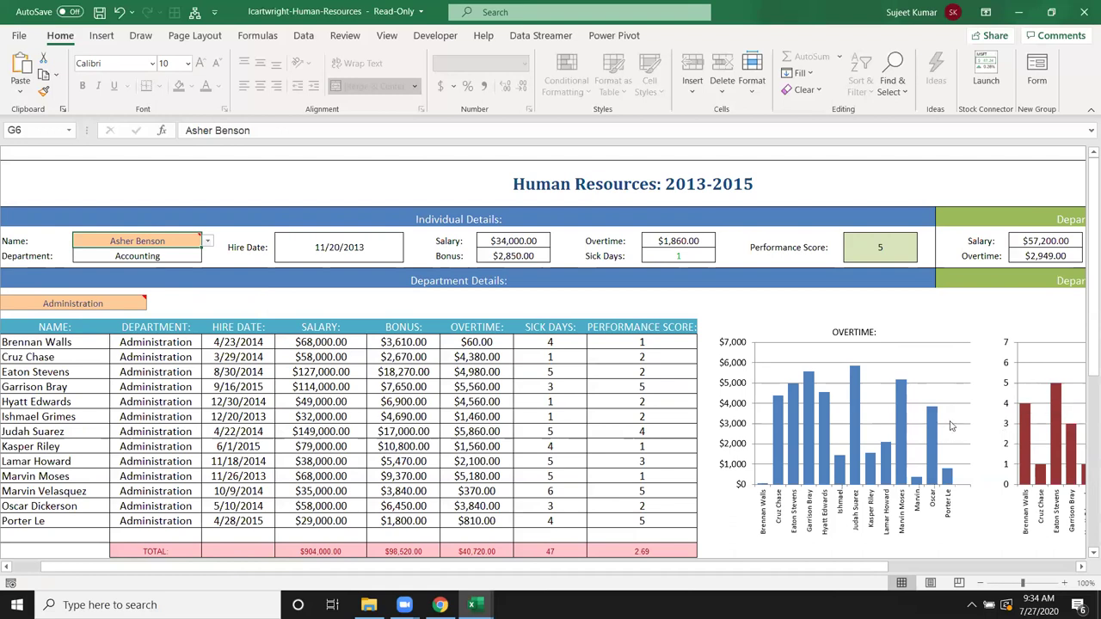
pyautogui.scroll(-3, 952, 425)
pyautogui.scroll(-3, 699, 413)
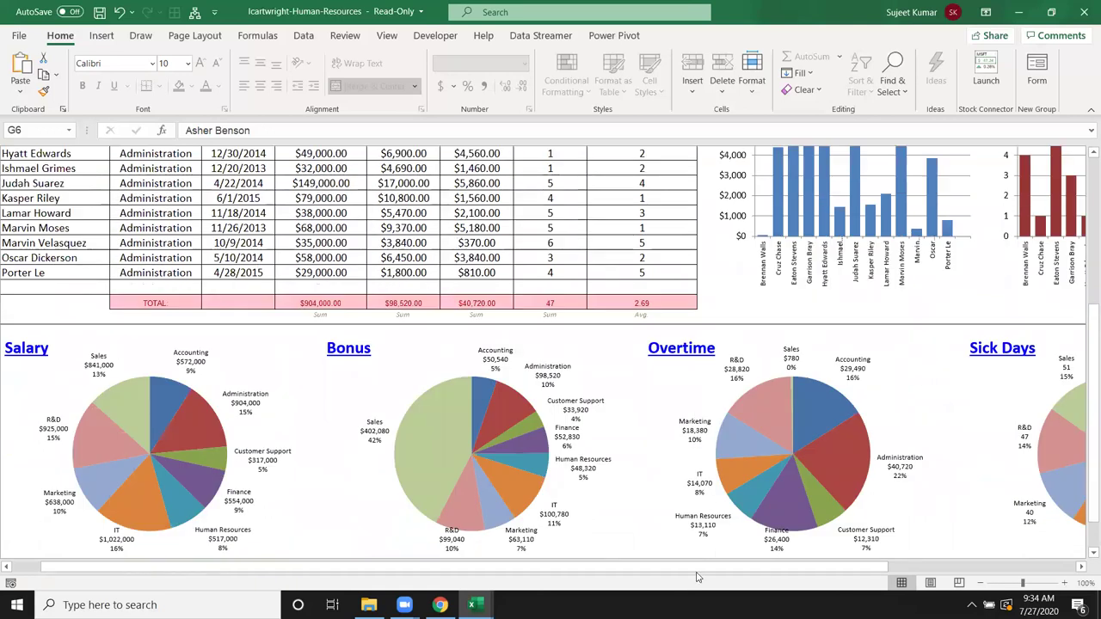
pyautogui.moveTo(697, 569); pyautogui.dragTo(934, 571)
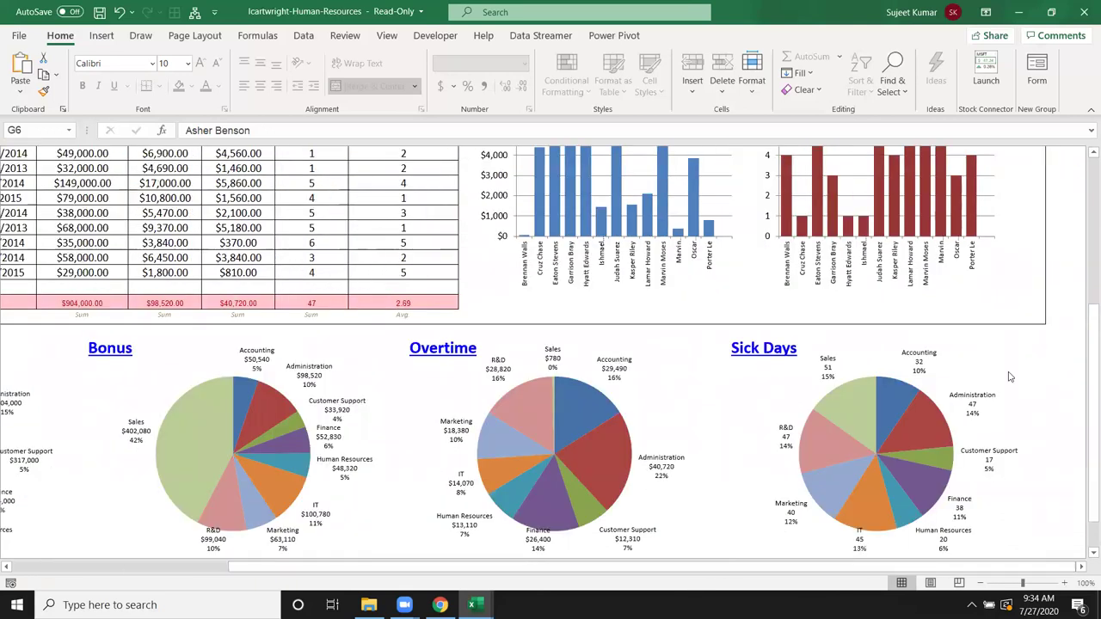
pyautogui.scroll(3, 1007, 305)
pyautogui.scroll(3, 1008, 387)
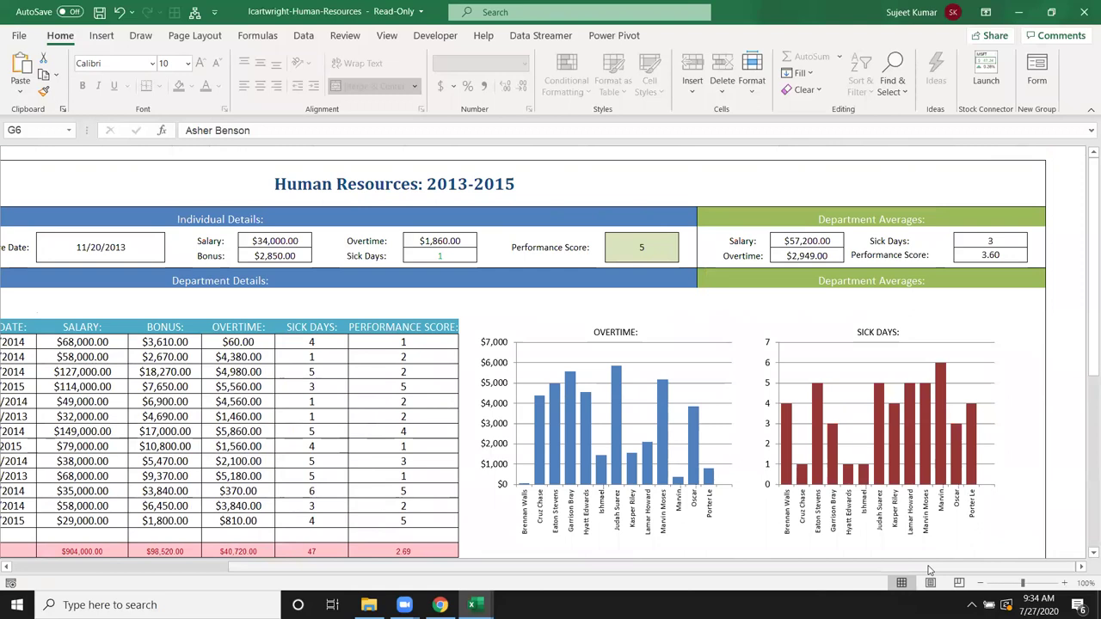
pyautogui.moveTo(929, 570); pyautogui.dragTo(680, 569)
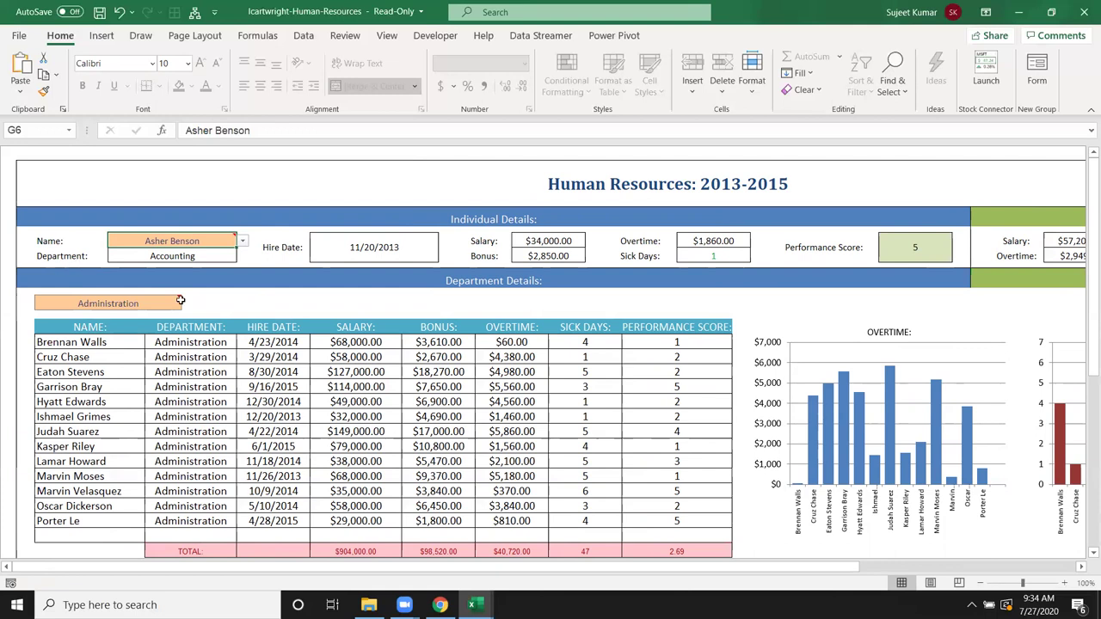
# Show the details of two other employees picked from the Name dropdown.
pyautogui.click(242, 245)
pyautogui.click(222, 273)
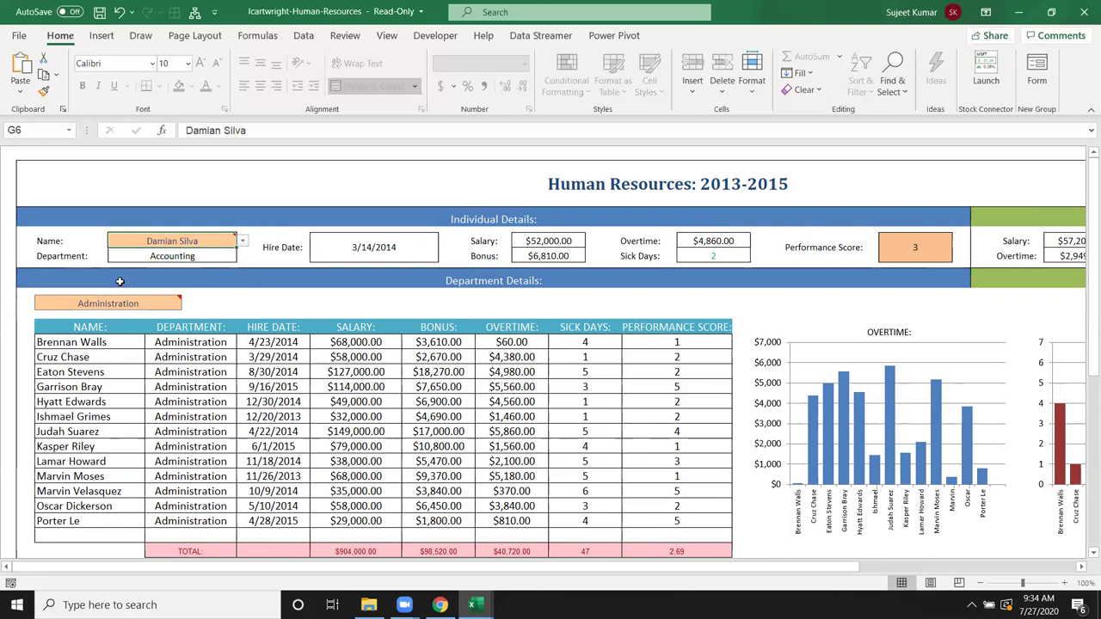
pyautogui.click(244, 242)
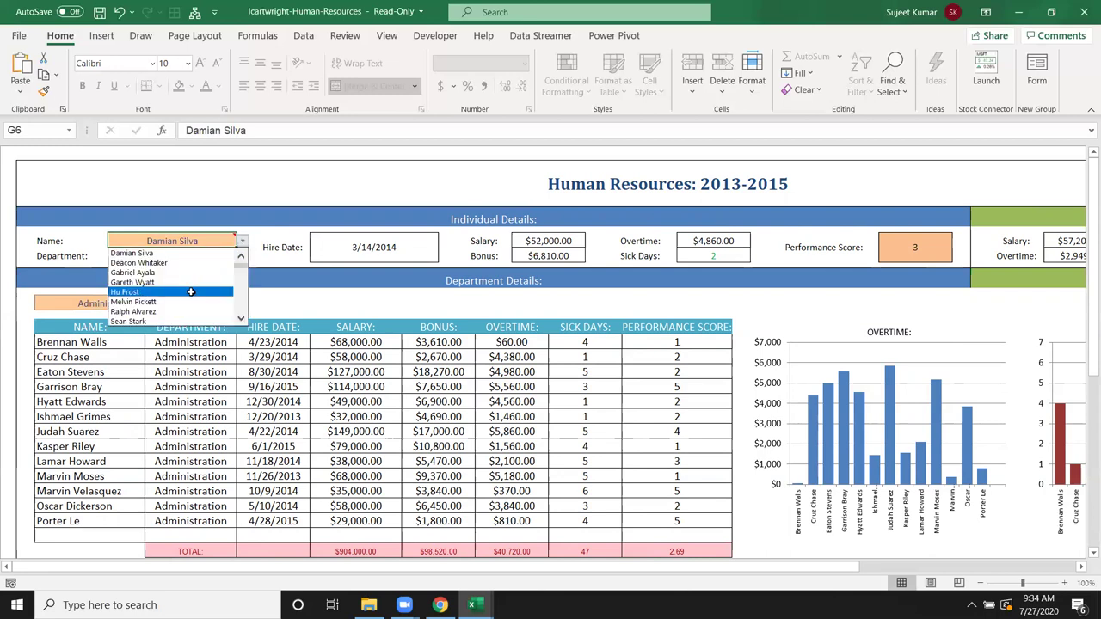
pyautogui.click(191, 291)
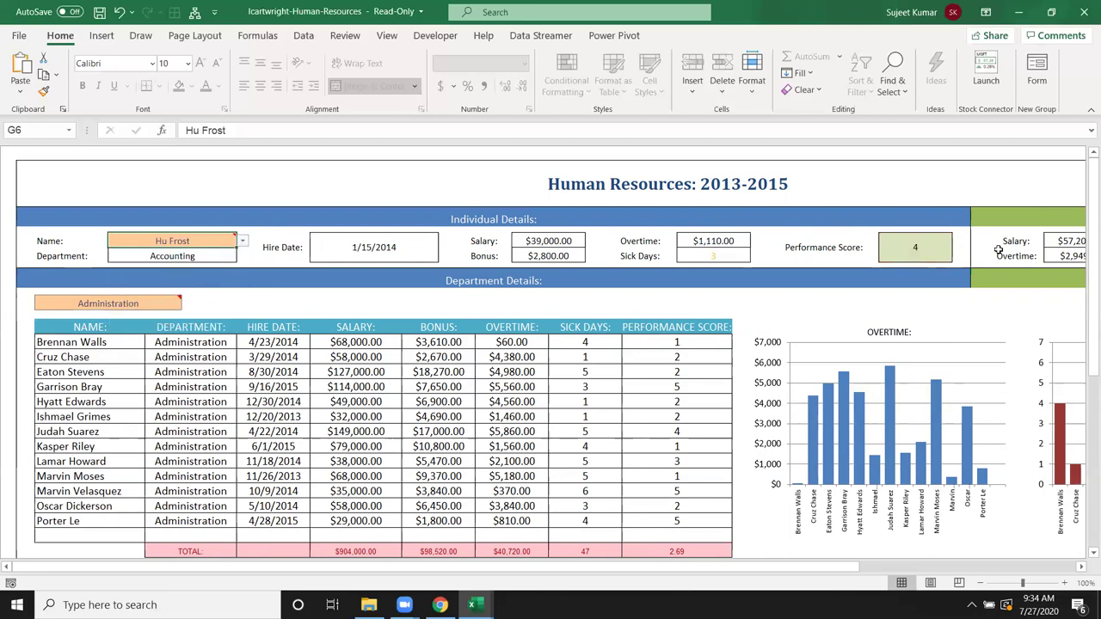
pyautogui.scroll(-5, 1032, 262)
pyautogui.scroll(5, 1032, 262)
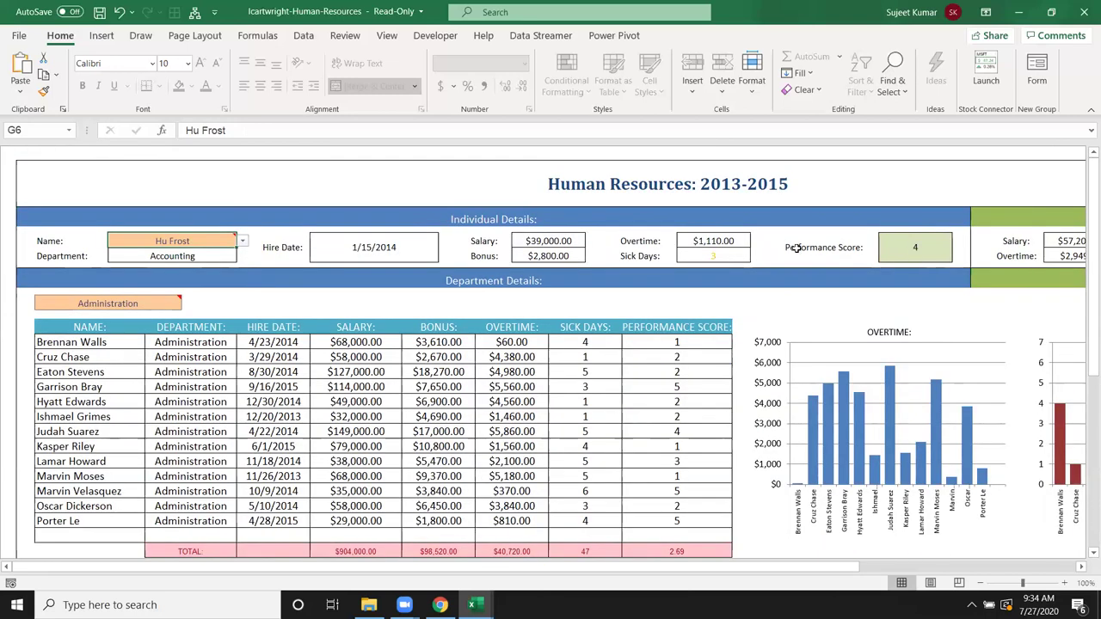
# Scroll through the charts, then close the Human Resources workbook without saving.
pyautogui.scroll(-5, 540, 281)
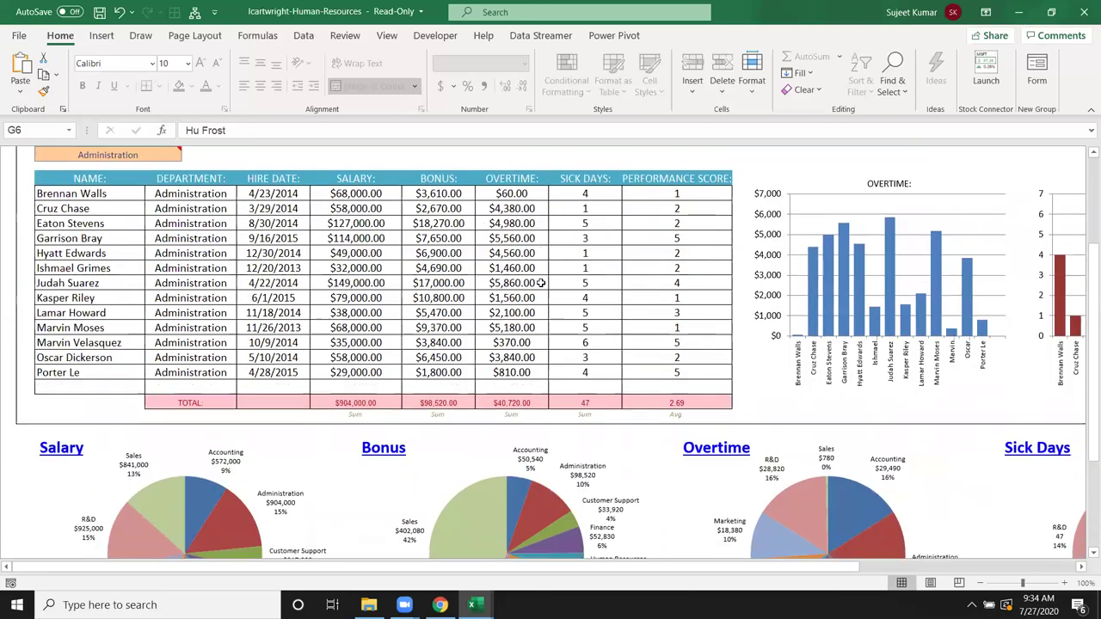
pyautogui.scroll(-1, 541, 288)
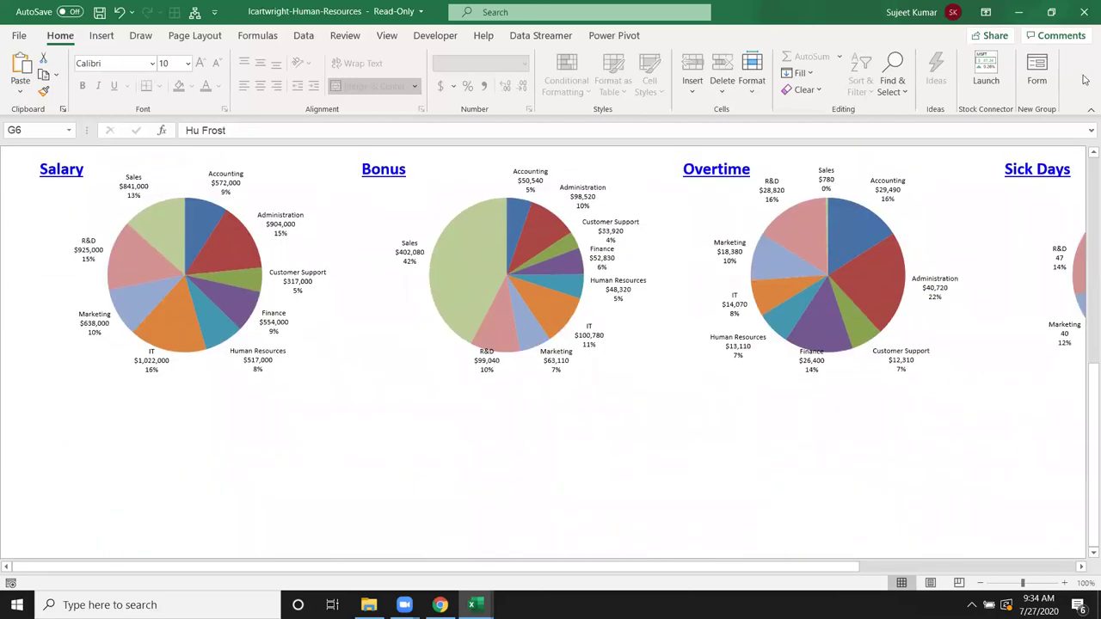
pyautogui.click(1084, 12)
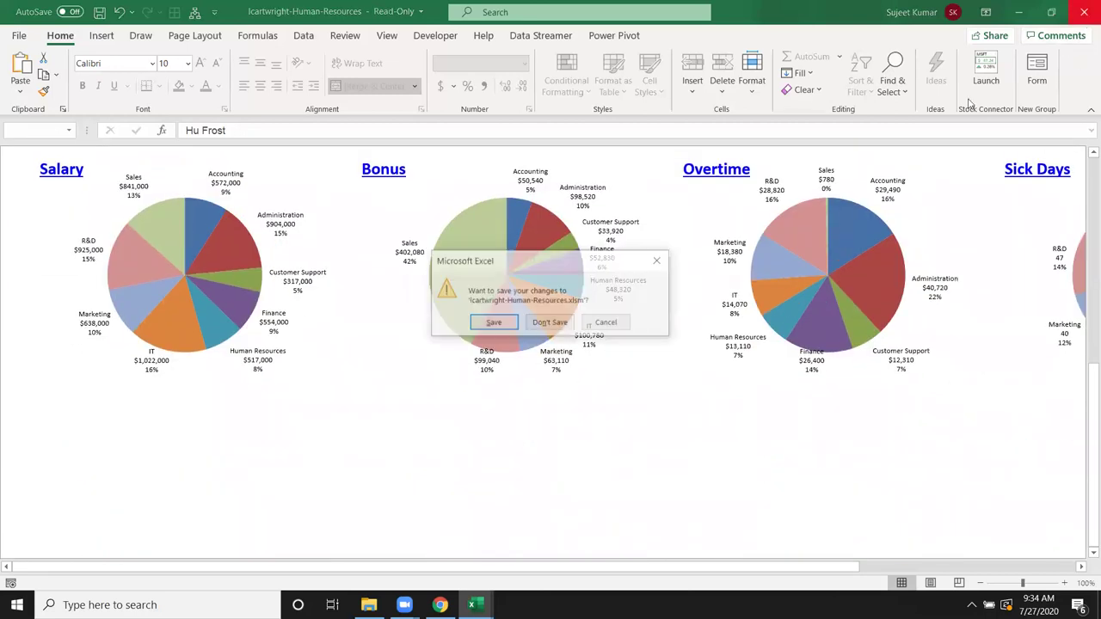
pyautogui.click(550, 322)
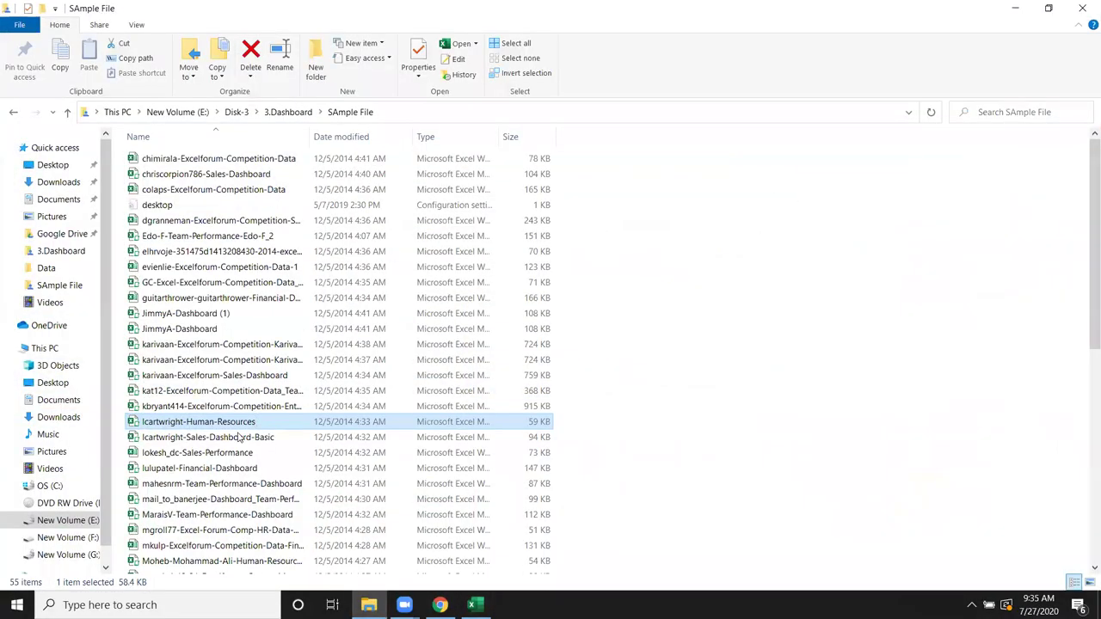
# Set the Region 1 chart to Customer 2 and the Region 2 chart to Customer 4.
pyautogui.click(240, 438)
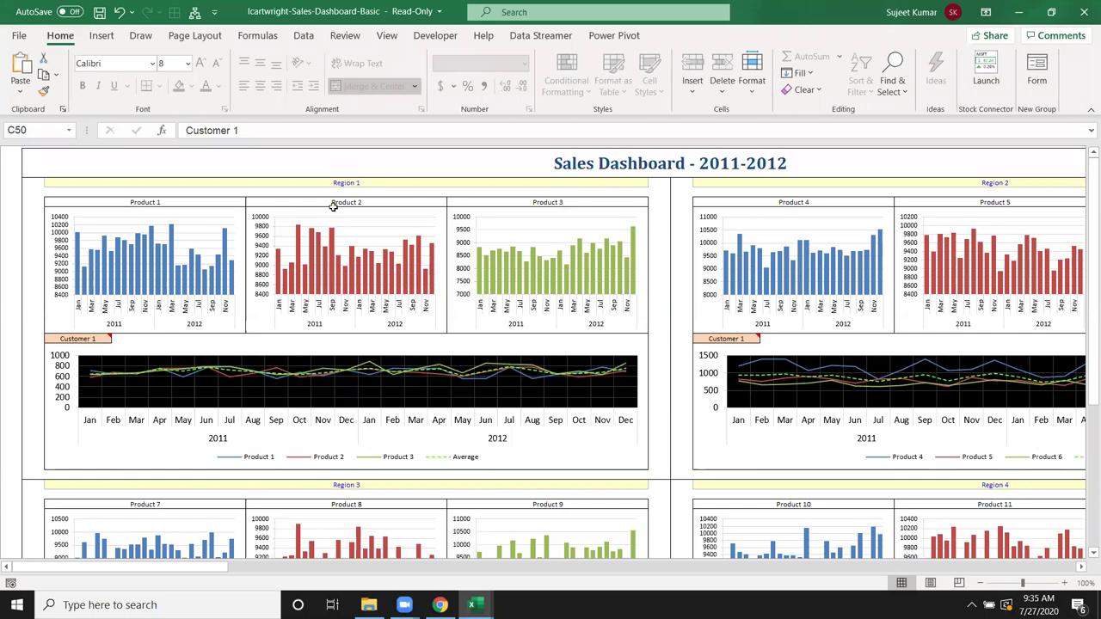
pyautogui.click(107, 338)
pyautogui.click(115, 339)
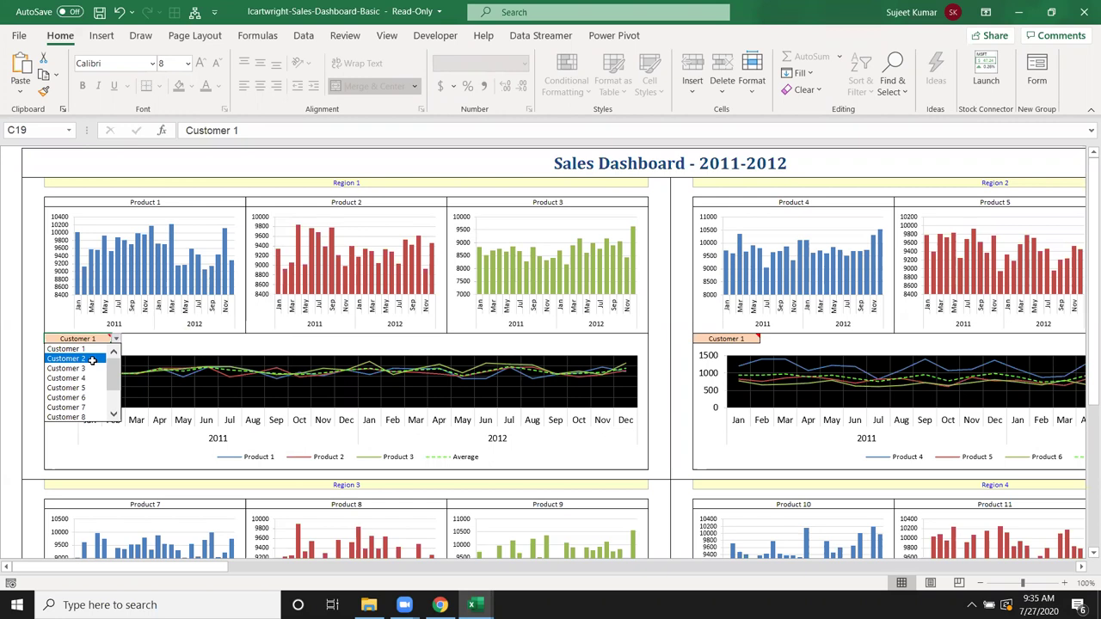
pyautogui.click(92, 360)
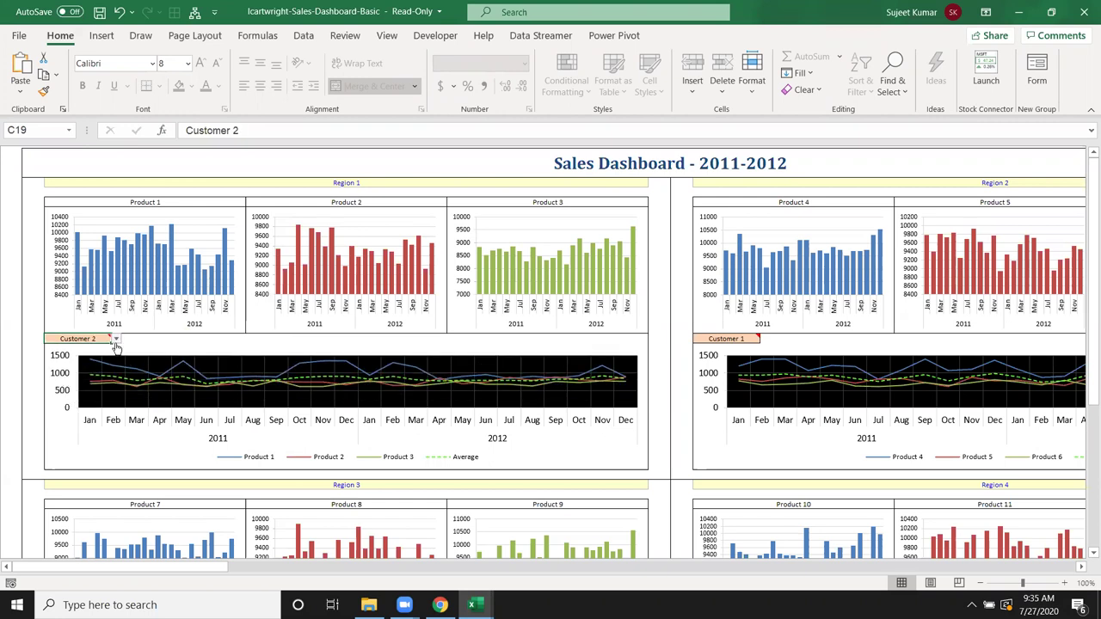
pyautogui.click(740, 340)
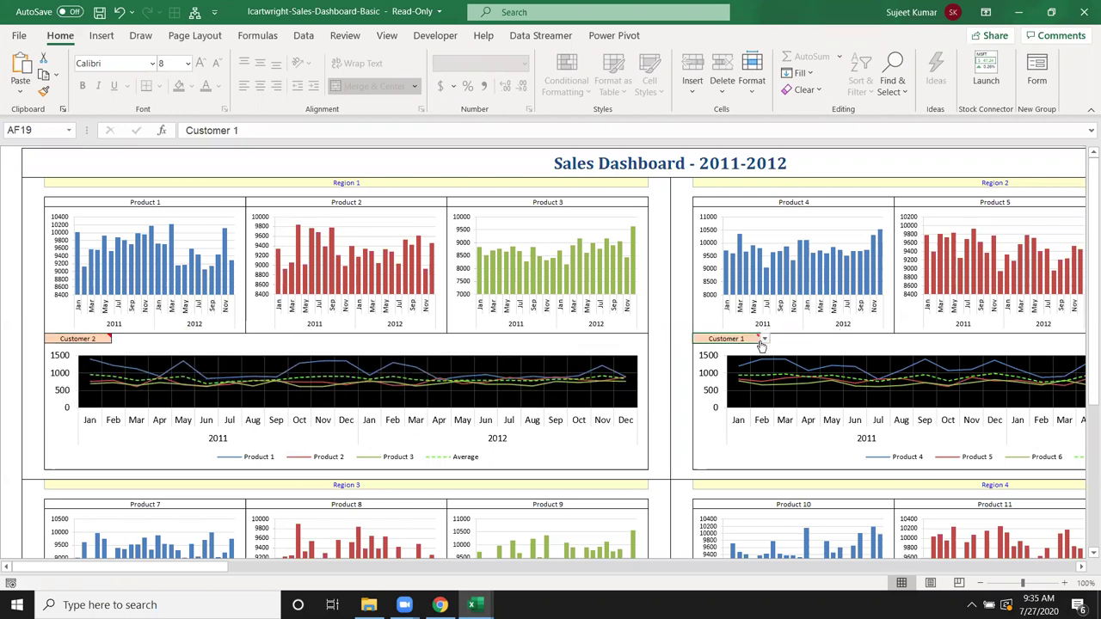
pyautogui.click(764, 340)
pyautogui.click(729, 378)
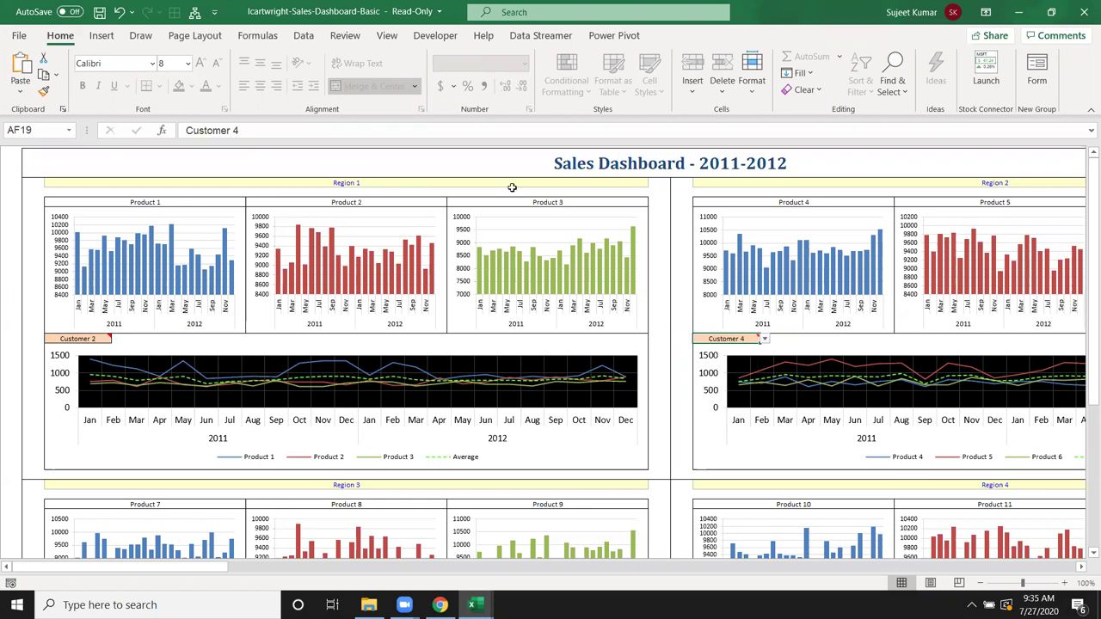
# Scroll down and set the Region 3 customer selector to Customer 4.
pyautogui.scroll(-2, 873, 215)
pyautogui.scroll(-2, 873, 215)
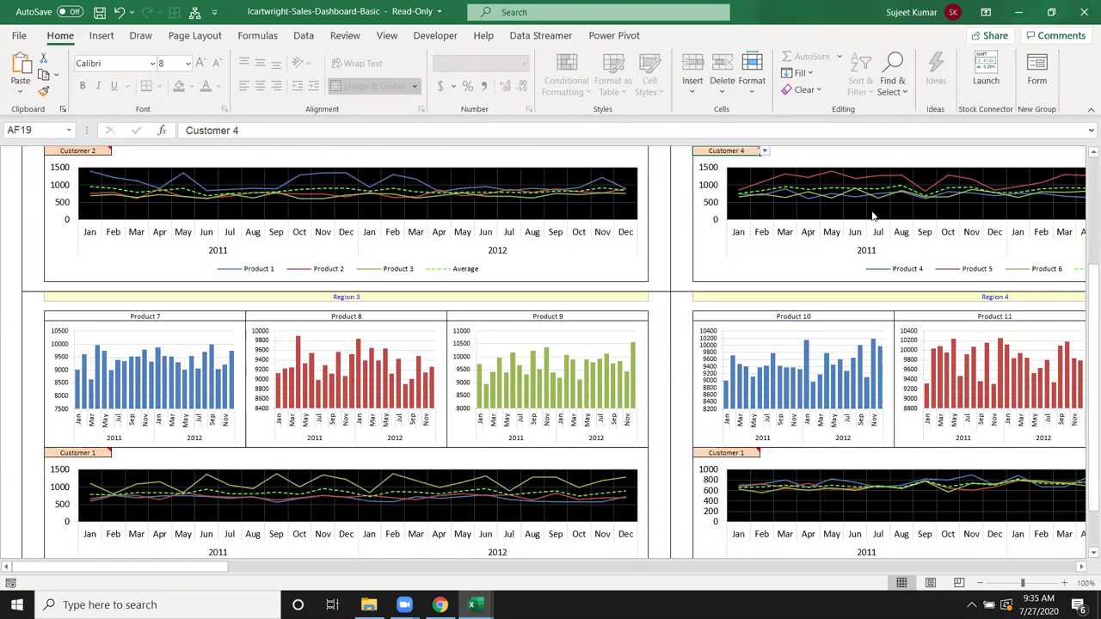
pyautogui.scroll(-3, 873, 215)
pyautogui.click(69, 306)
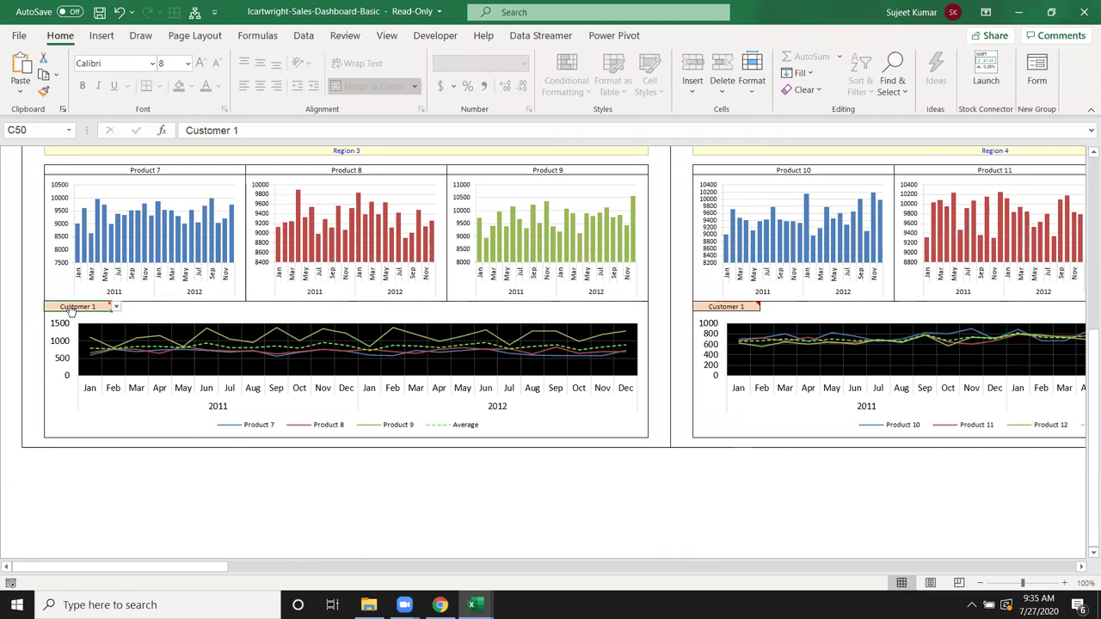
pyautogui.click(116, 306)
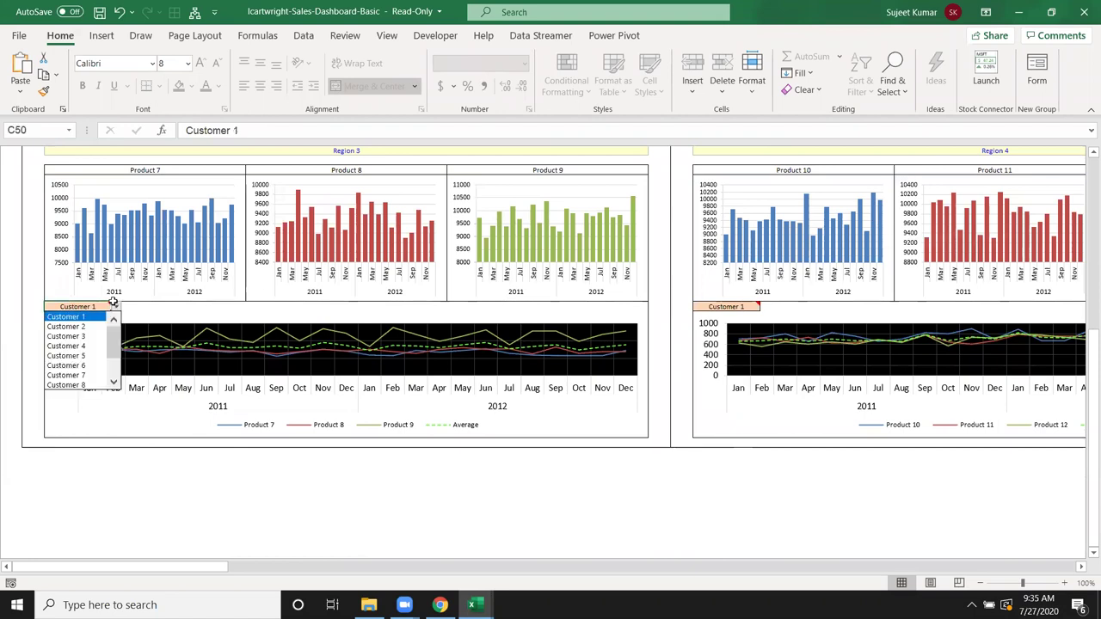
pyautogui.click(86, 345)
pyautogui.scroll(1, 772, 342)
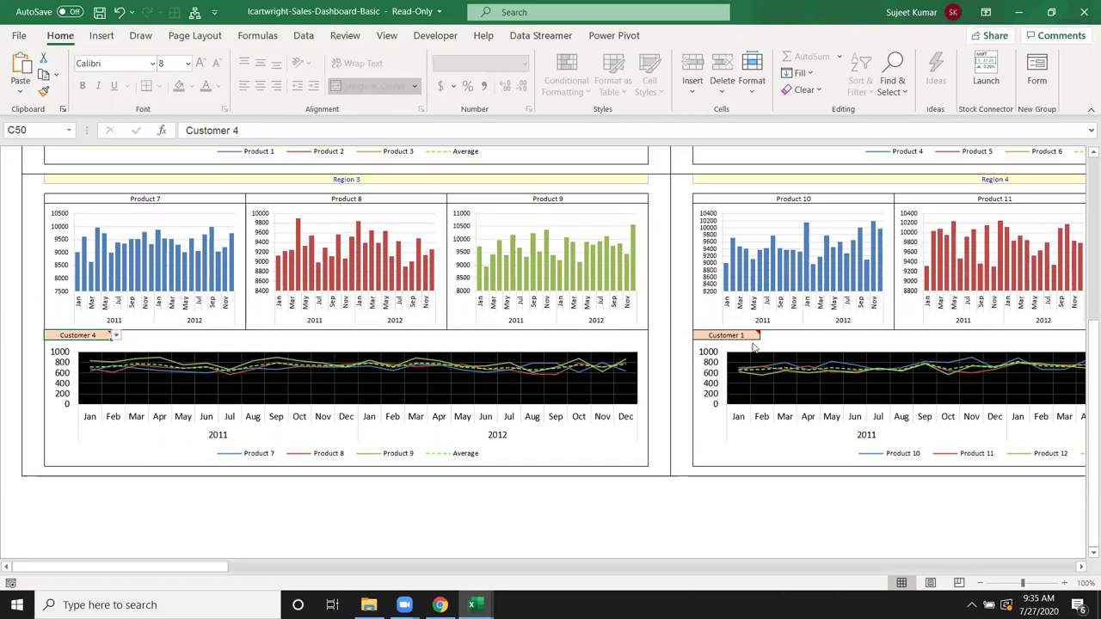
pyautogui.click(114, 336)
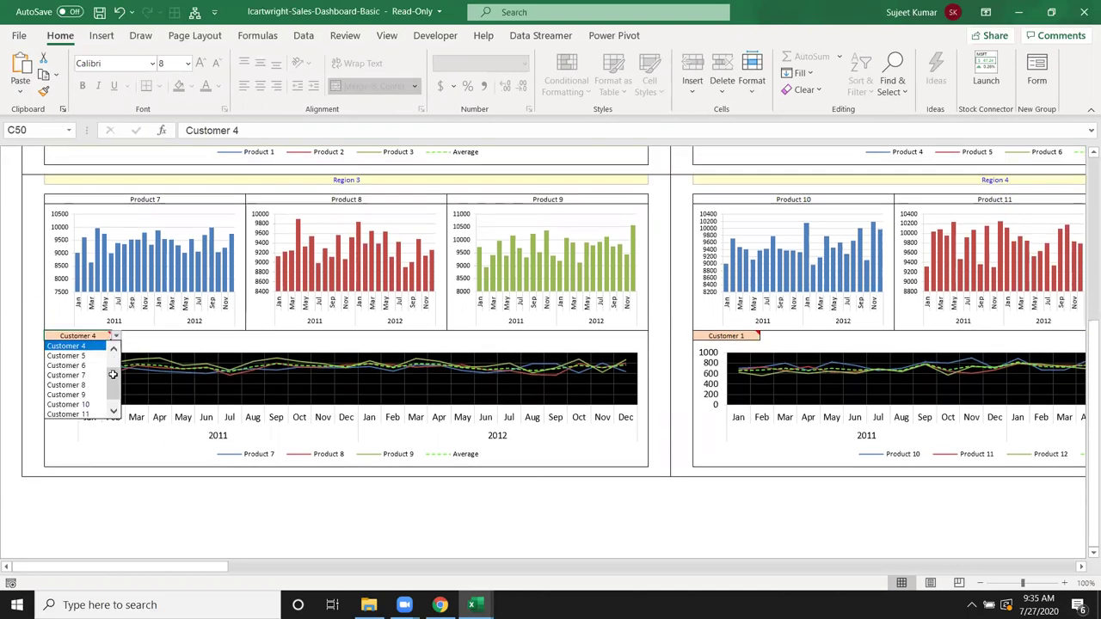
pyautogui.moveTo(113, 377)
pyautogui.mouseDown()
pyautogui.moveTo(111, 363)
pyautogui.moveTo(114, 396)
pyautogui.mouseUp()
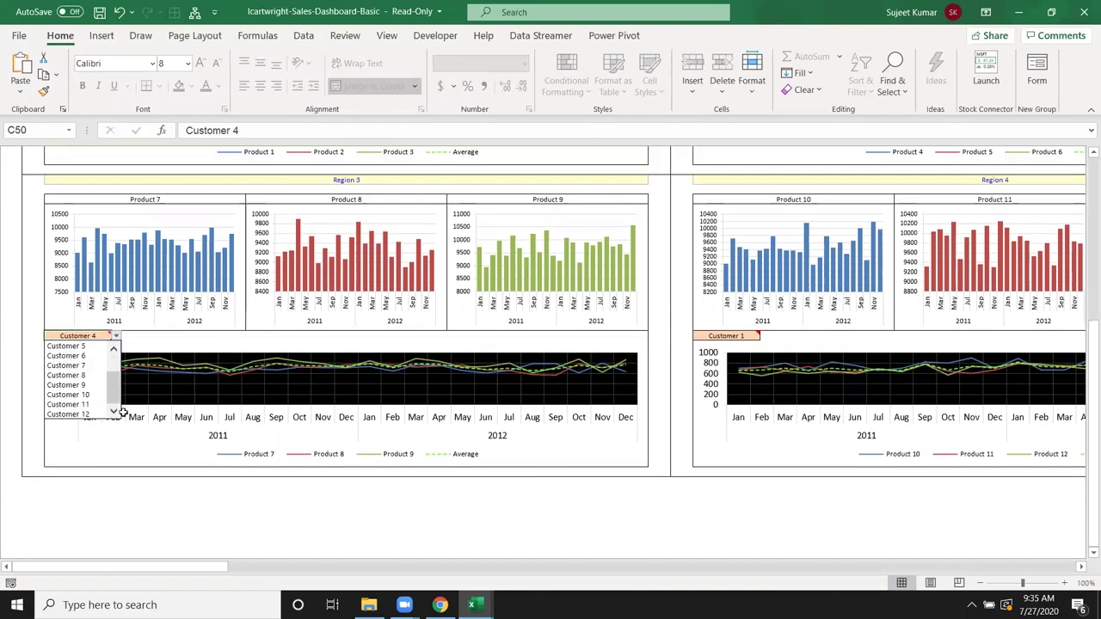
pyautogui.click(147, 458)
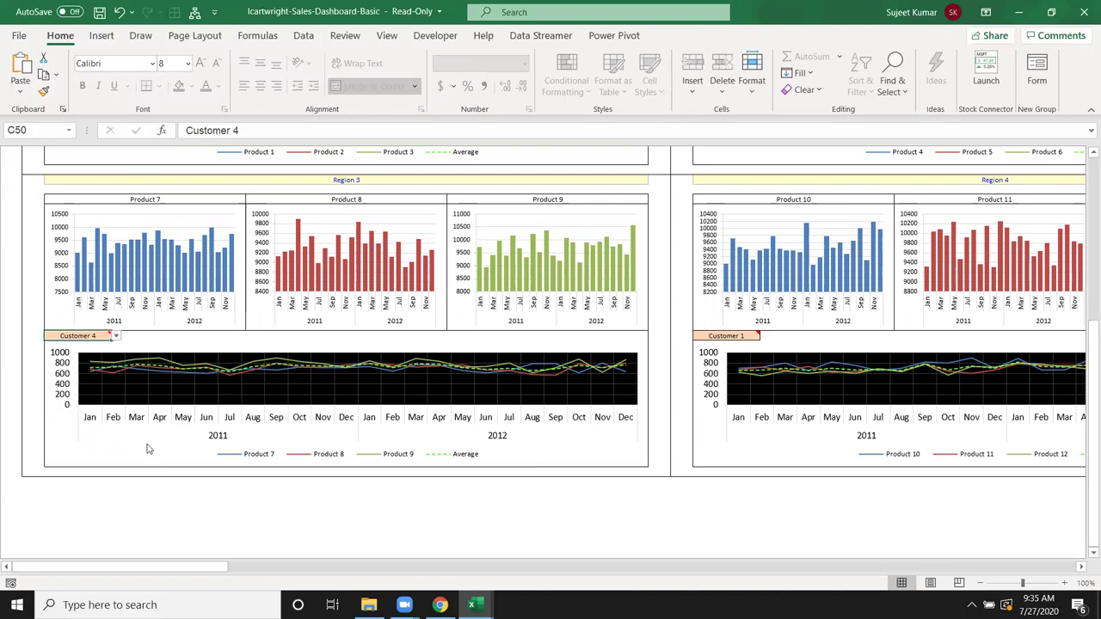
# Choose Customer 4 in the Region 4 selector (AF50) and return to the dashboard top.
pyautogui.scroll(1, 1067, 246)
pyautogui.scroll(2, 951, 265)
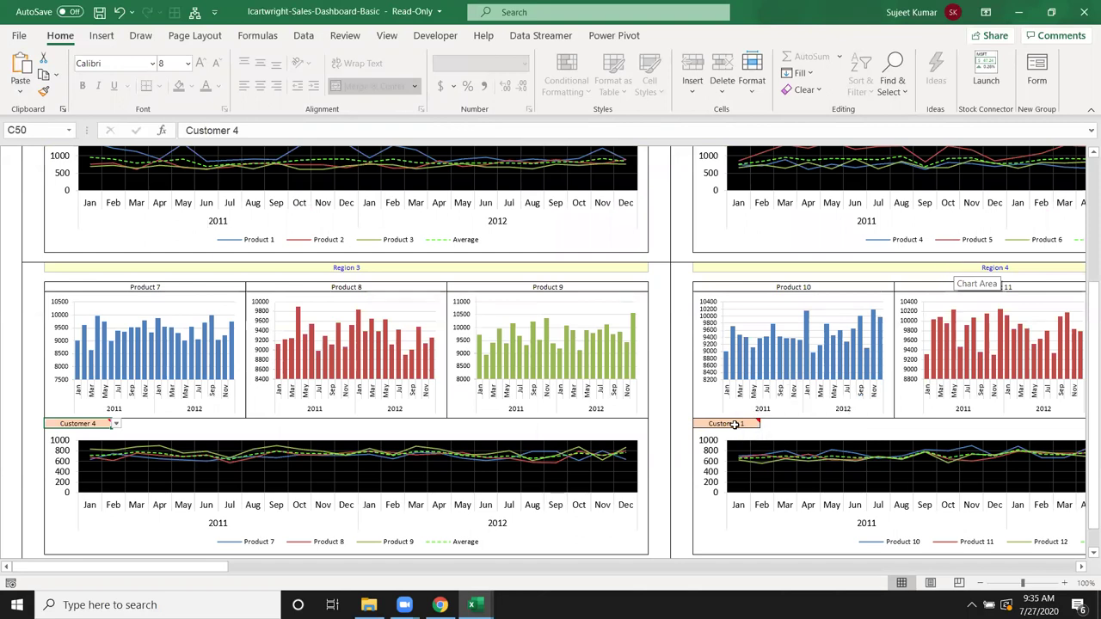
pyautogui.click(753, 424)
pyautogui.click(765, 425)
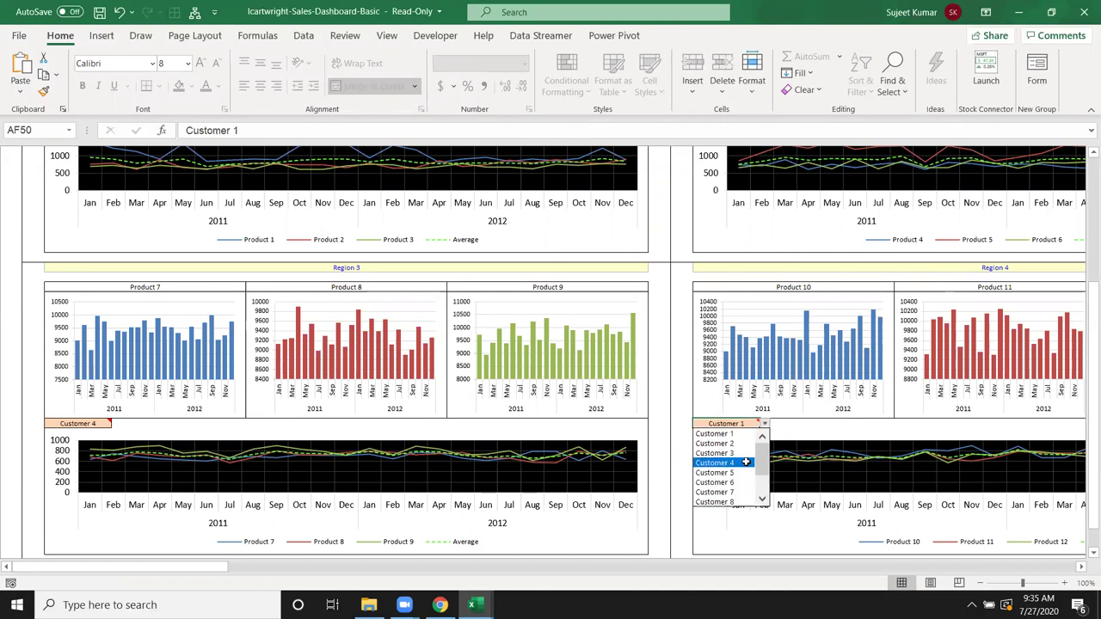
pyautogui.click(746, 463)
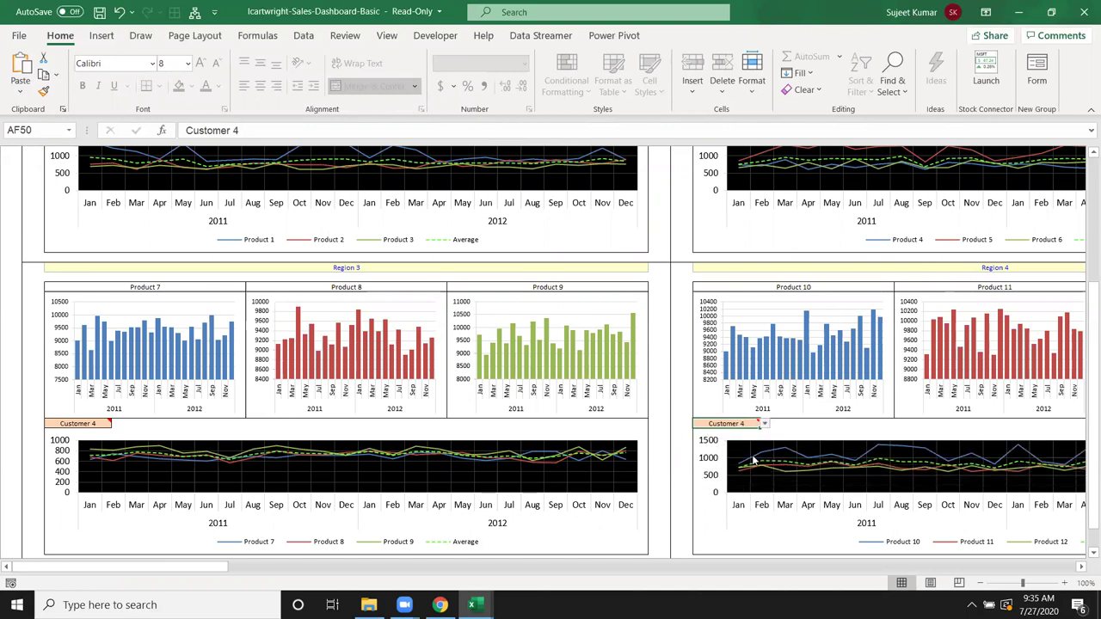
pyautogui.scroll(2, 759, 406)
pyautogui.scroll(2, 759, 406)
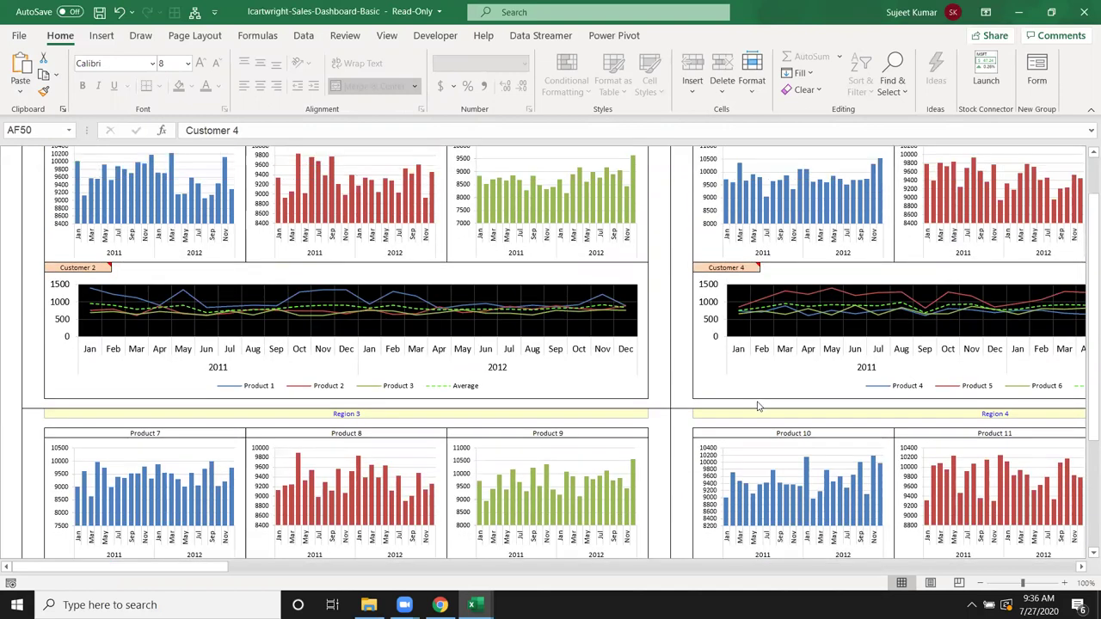
pyautogui.scroll(2, 758, 406)
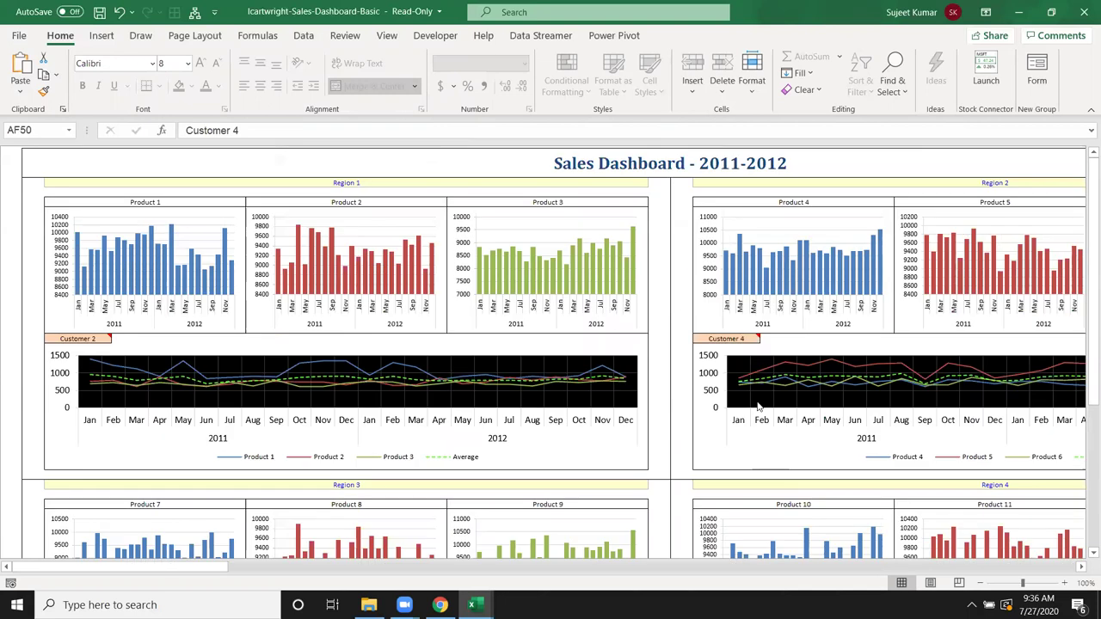
# Discard the sales dashboard, then enter 'Sharing' in Book1 cell C8.
pyautogui.click(1084, 12)
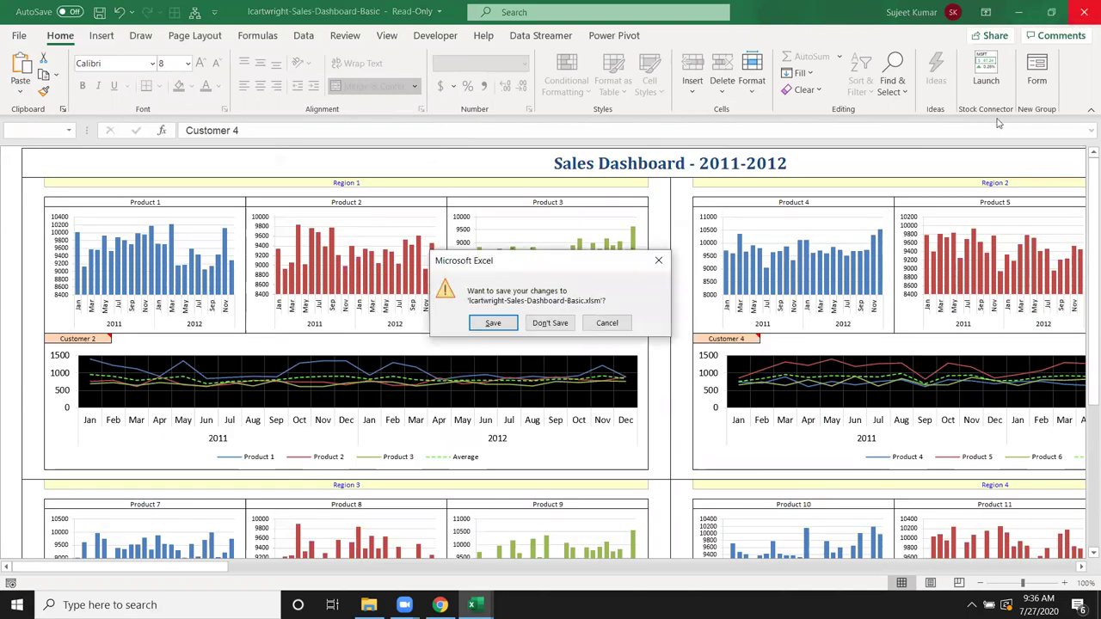
pyautogui.click(555, 331)
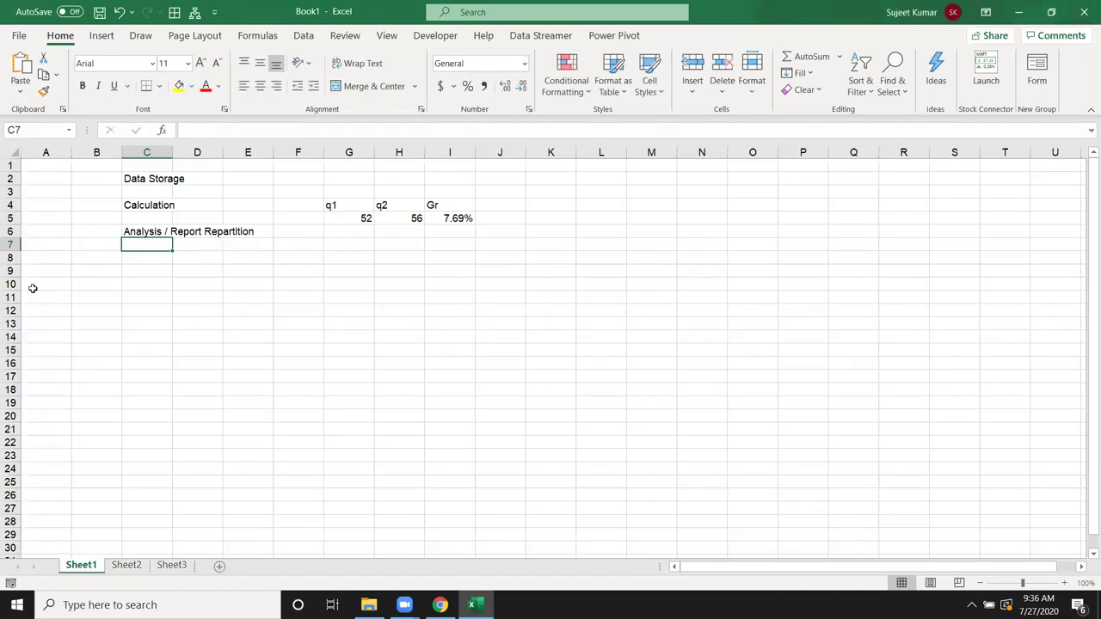
pyautogui.press('Down')
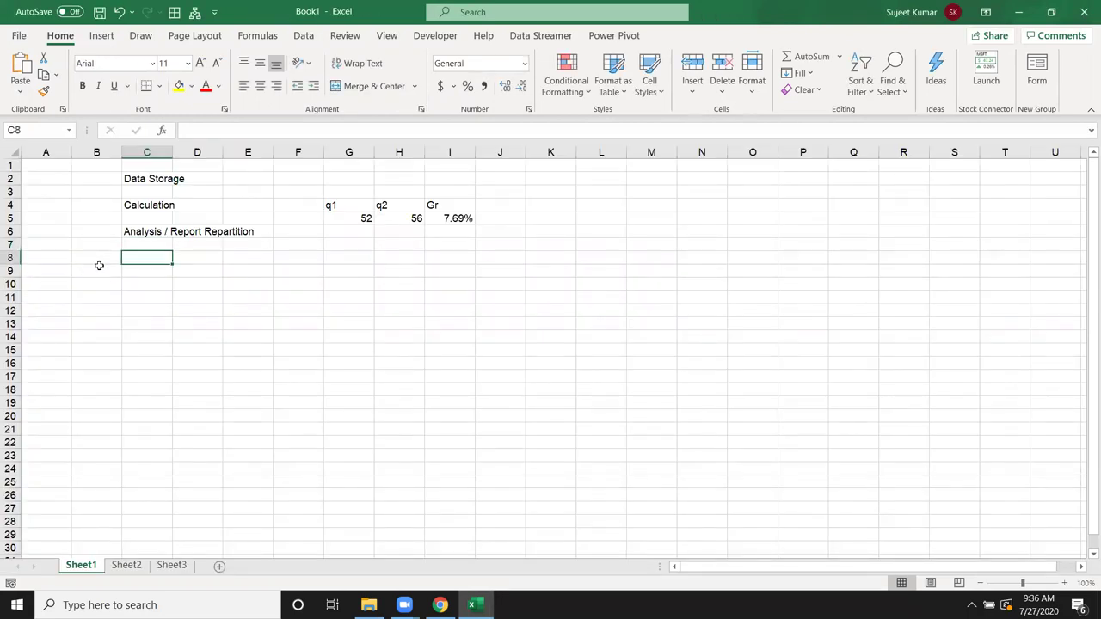
pyautogui.write('Shar')
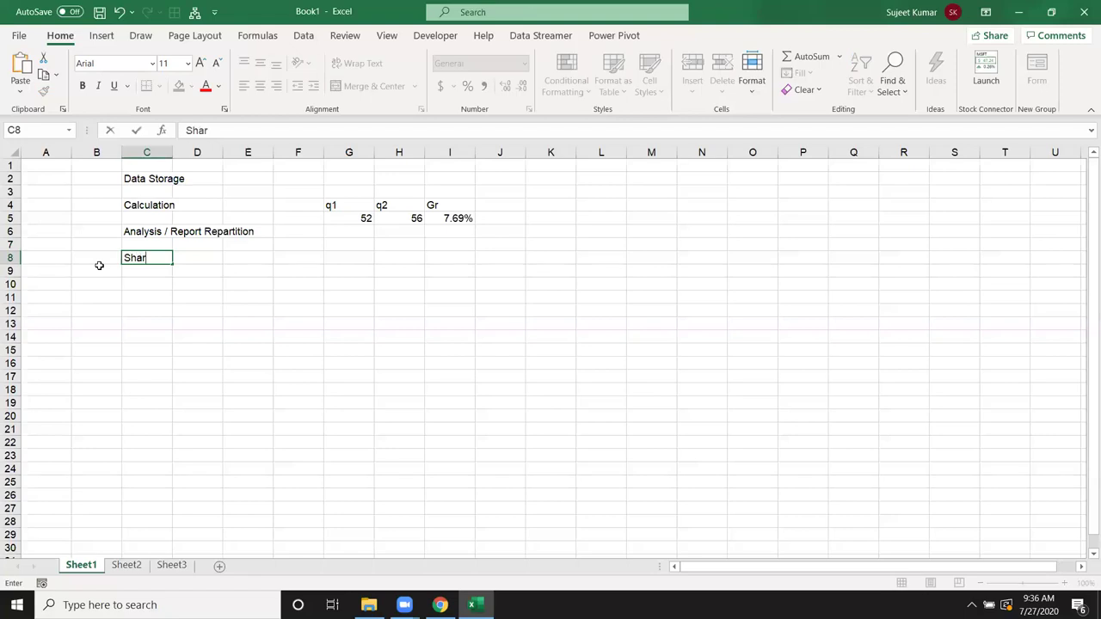
pyautogui.write('ing')
pyautogui.press('Return')
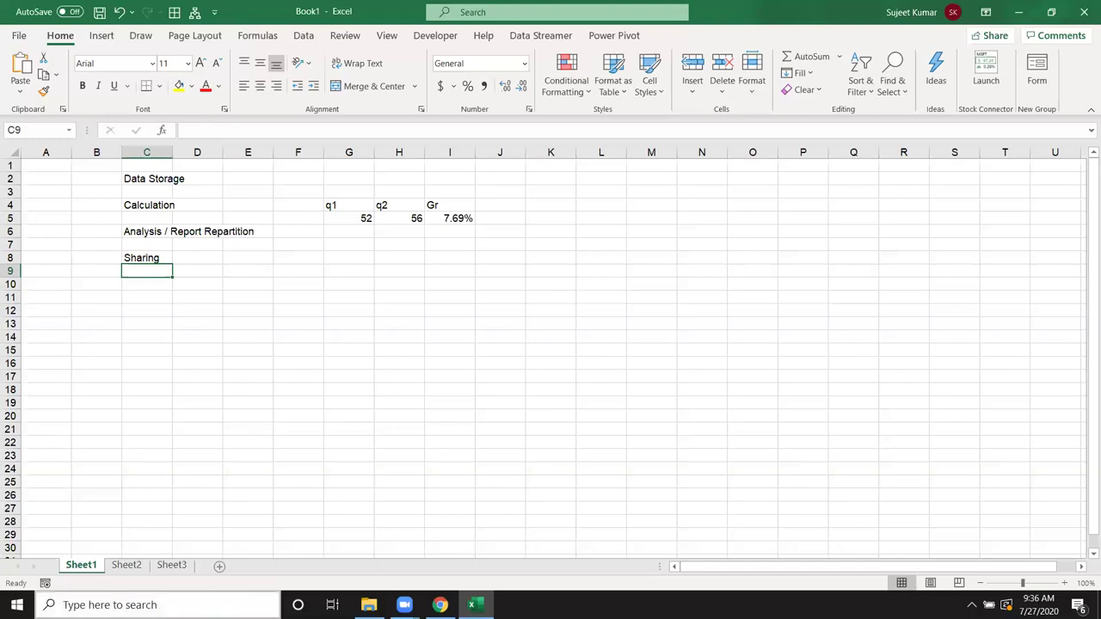
pyautogui.click(440, 605)
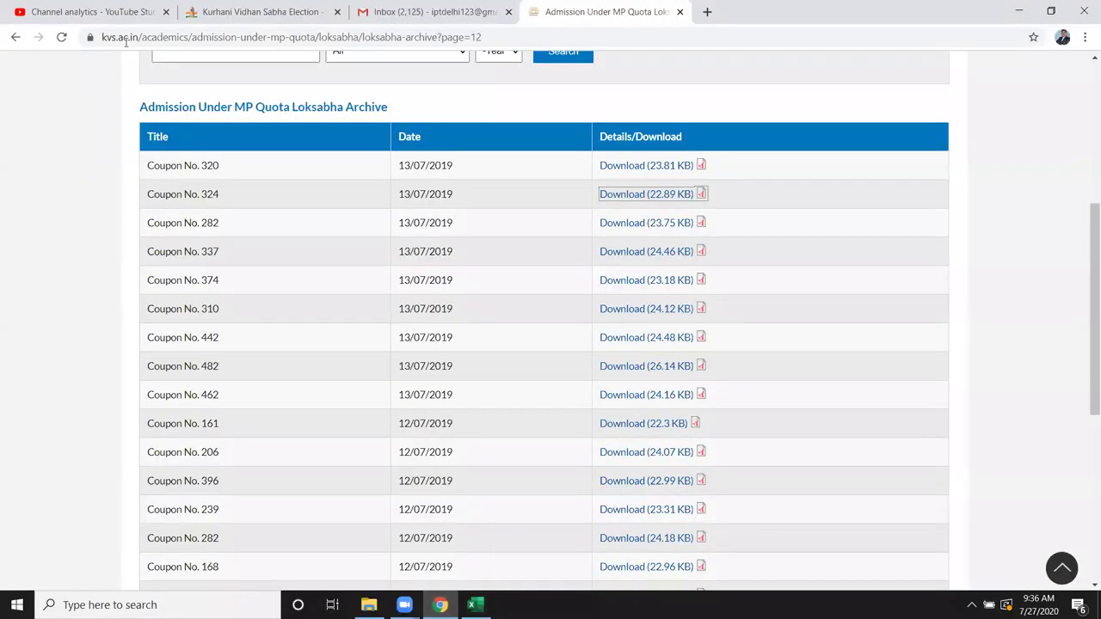
pyautogui.click(434, 12)
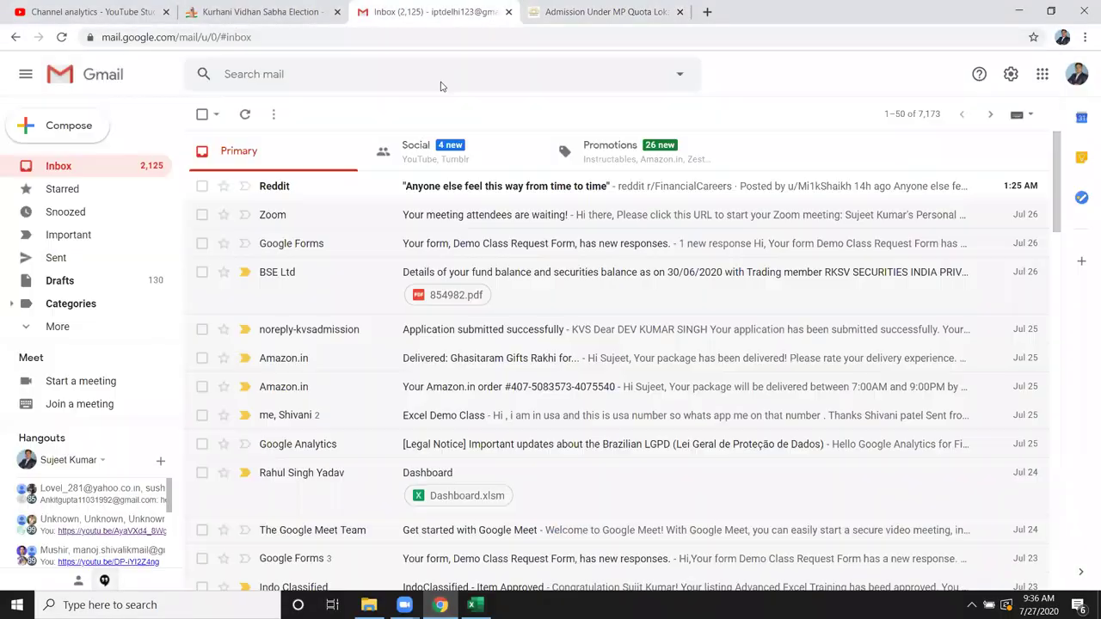
pyautogui.scroll(-2, 507, 346)
pyautogui.click(433, 352)
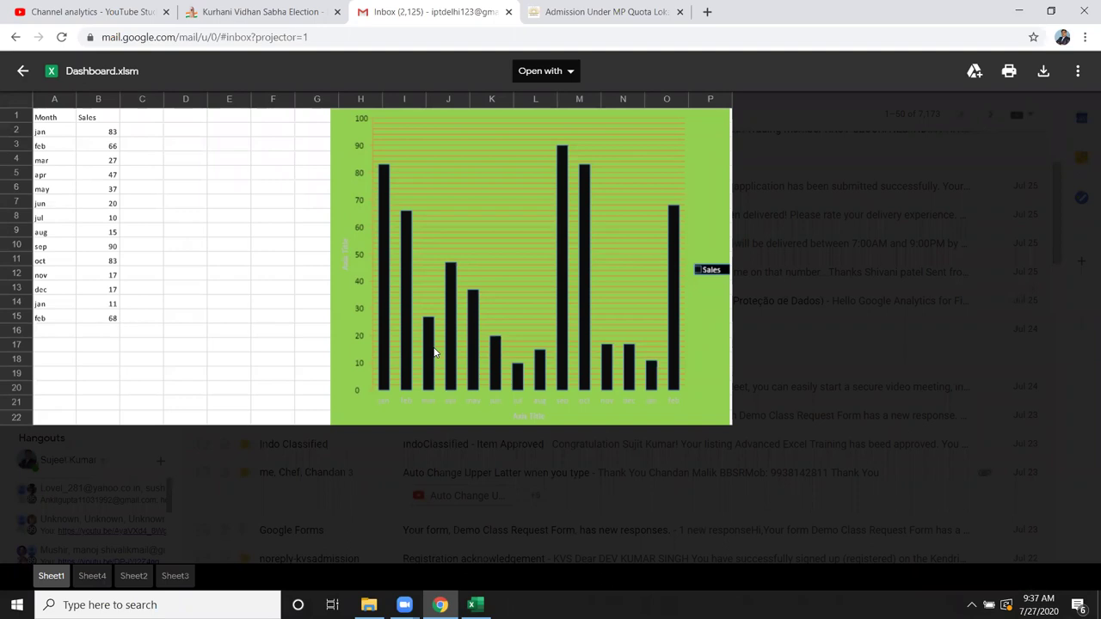
pyautogui.press('Escape')
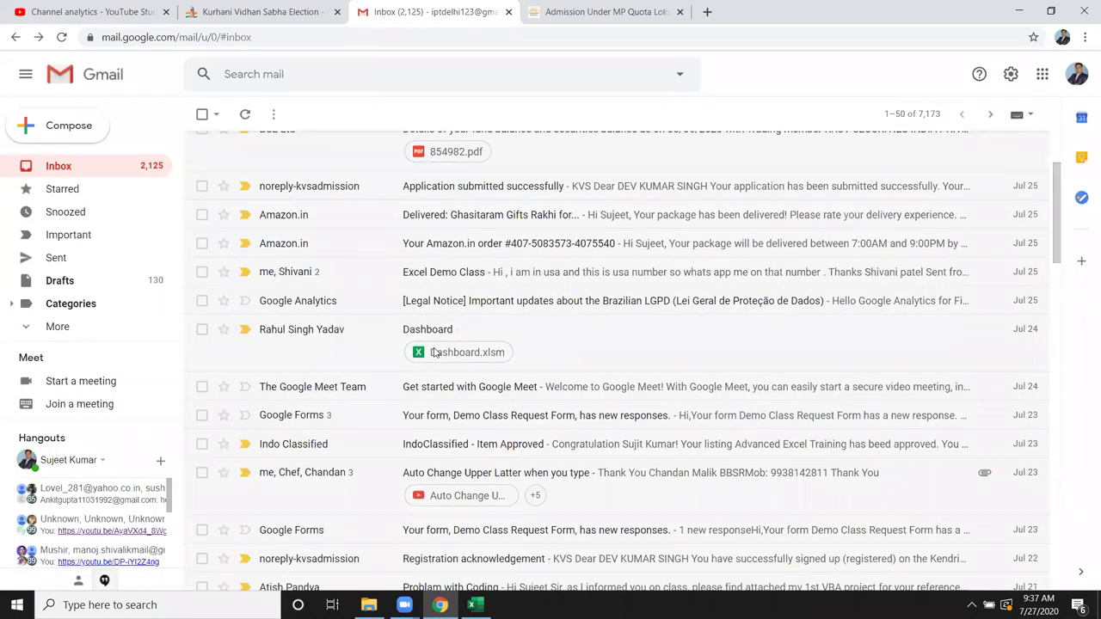
pyautogui.hotkey('alt', 'Tab')
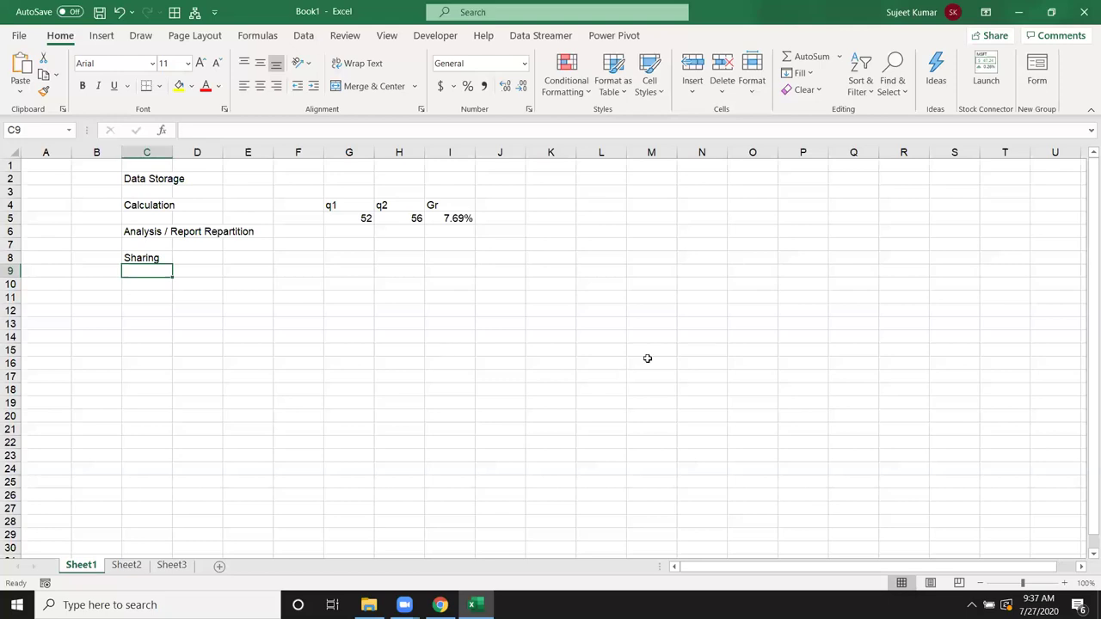
# Delete everything in A1:N16, then select the whole sheet, column A, row 1 and A1.
pyautogui.moveTo(701, 362); pyautogui.dragTo(2, 161)
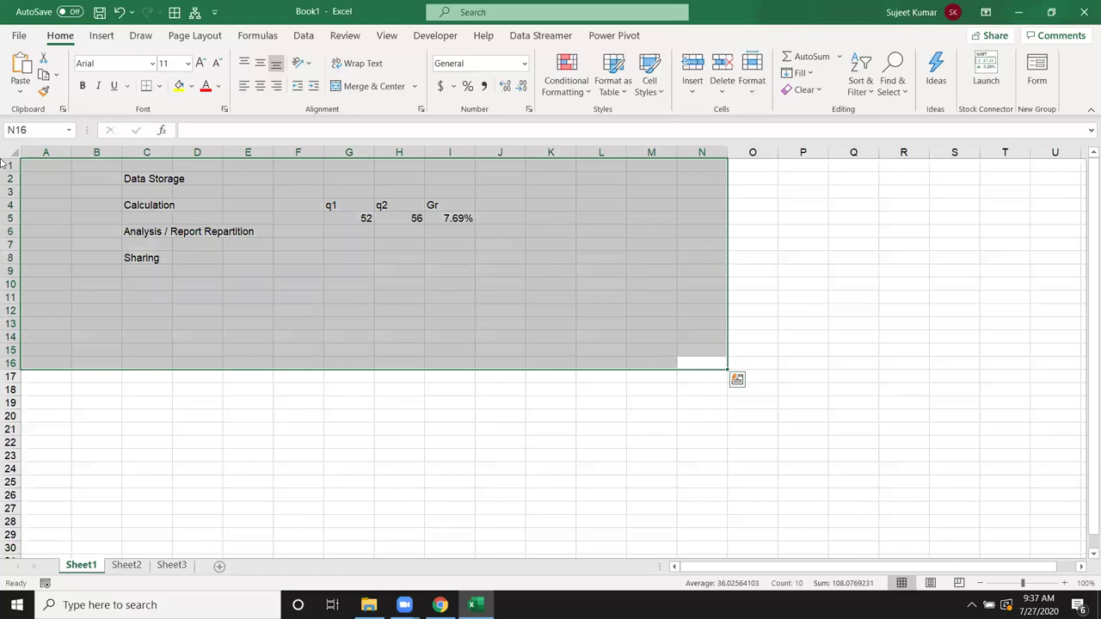
pyautogui.press('Delete')
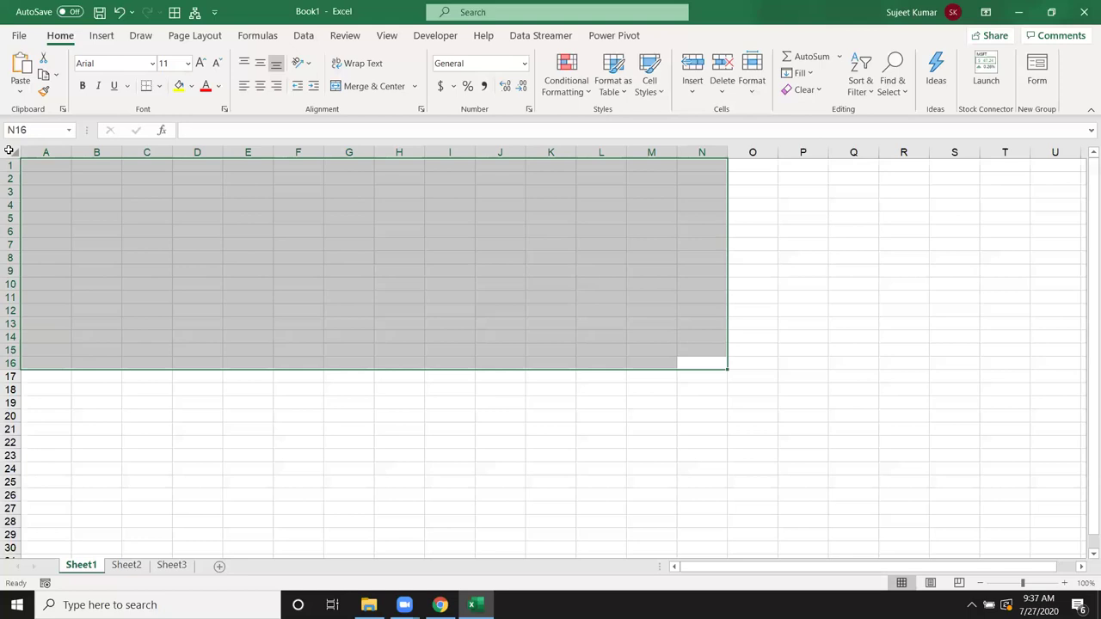
pyautogui.click(9, 151)
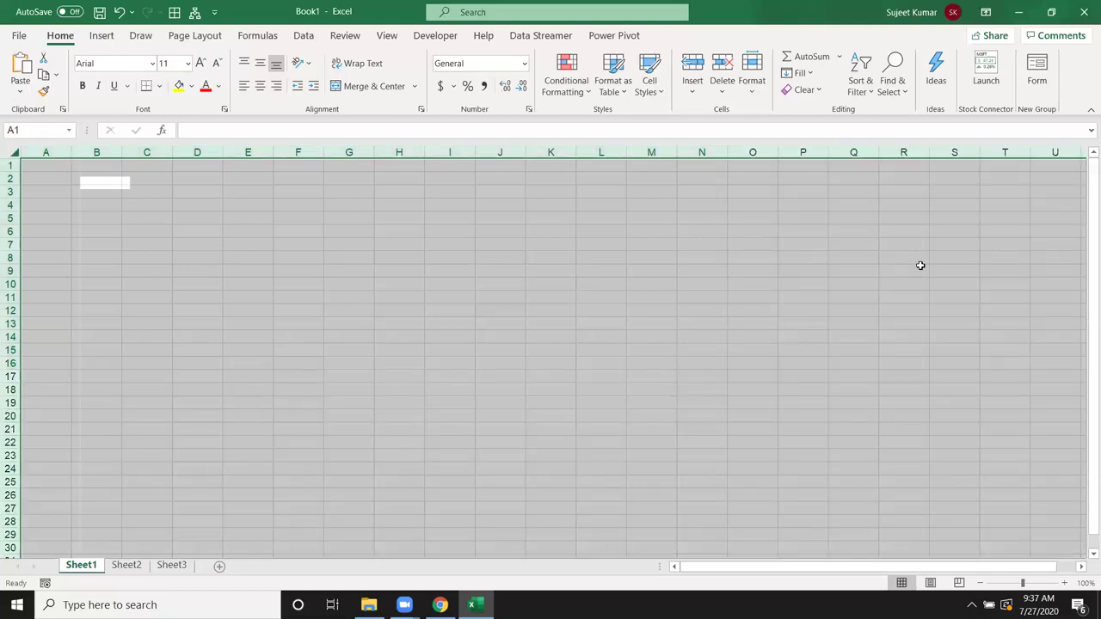
pyautogui.click(136, 449)
pyautogui.click(41, 154)
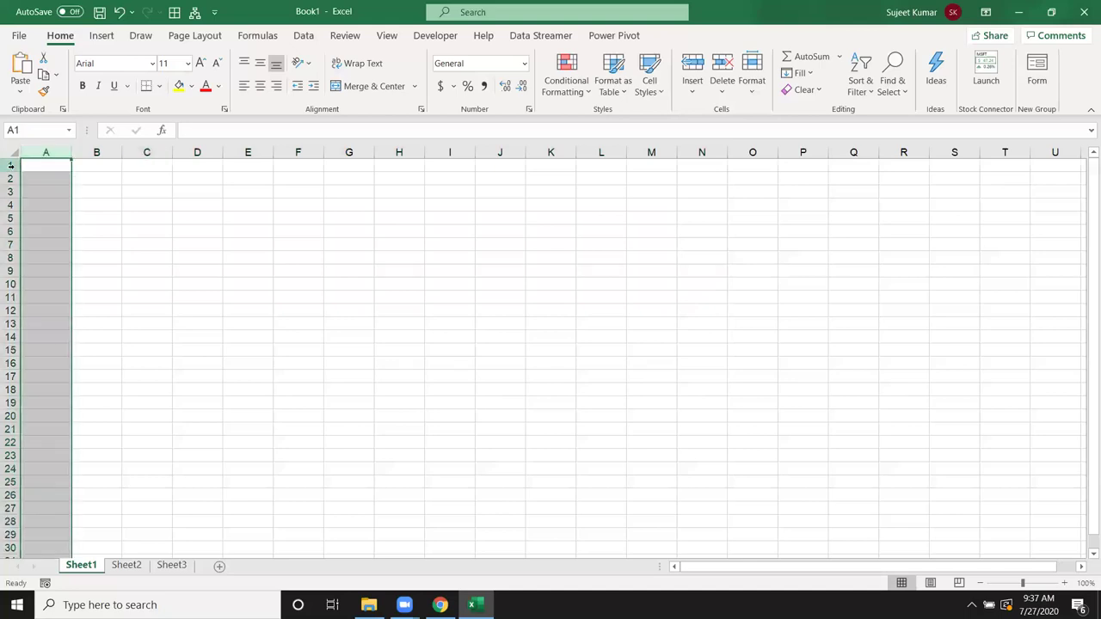
pyautogui.click(10, 165)
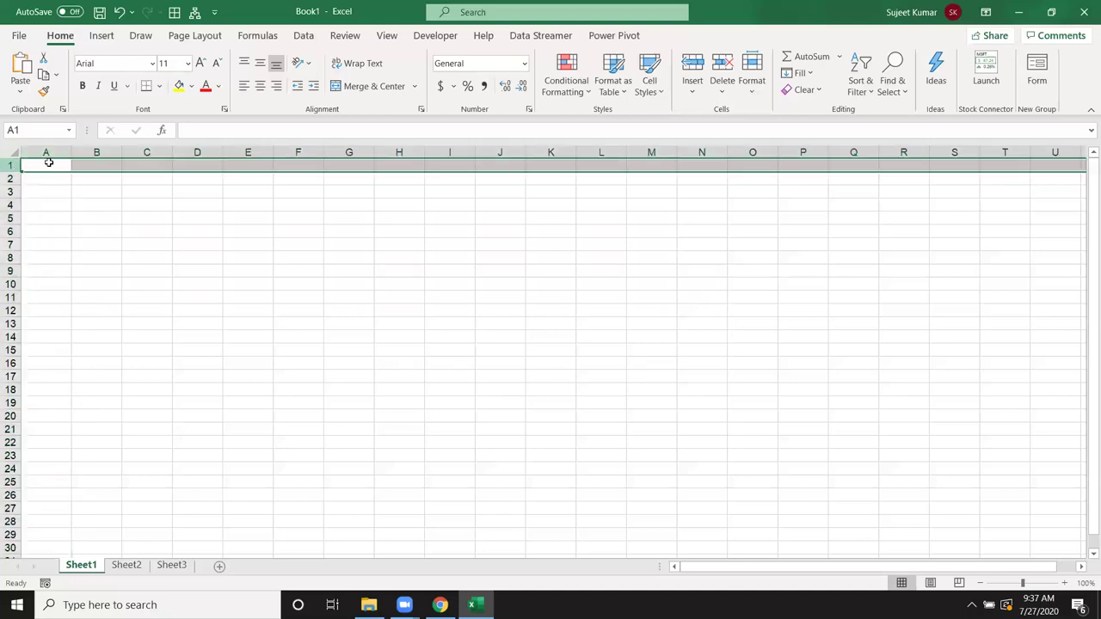
pyautogui.click(49, 162)
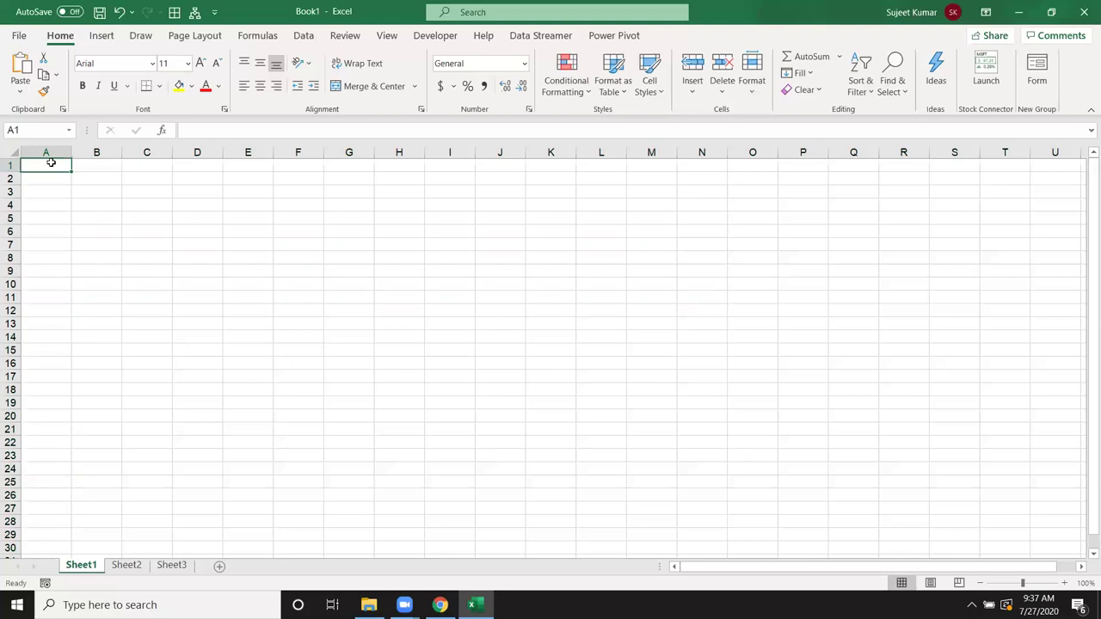
# Enter the test values 1215465 in A1 and 'sfsdf' in A2.
pyautogui.write('1215465')
pyautogui.press('Return')
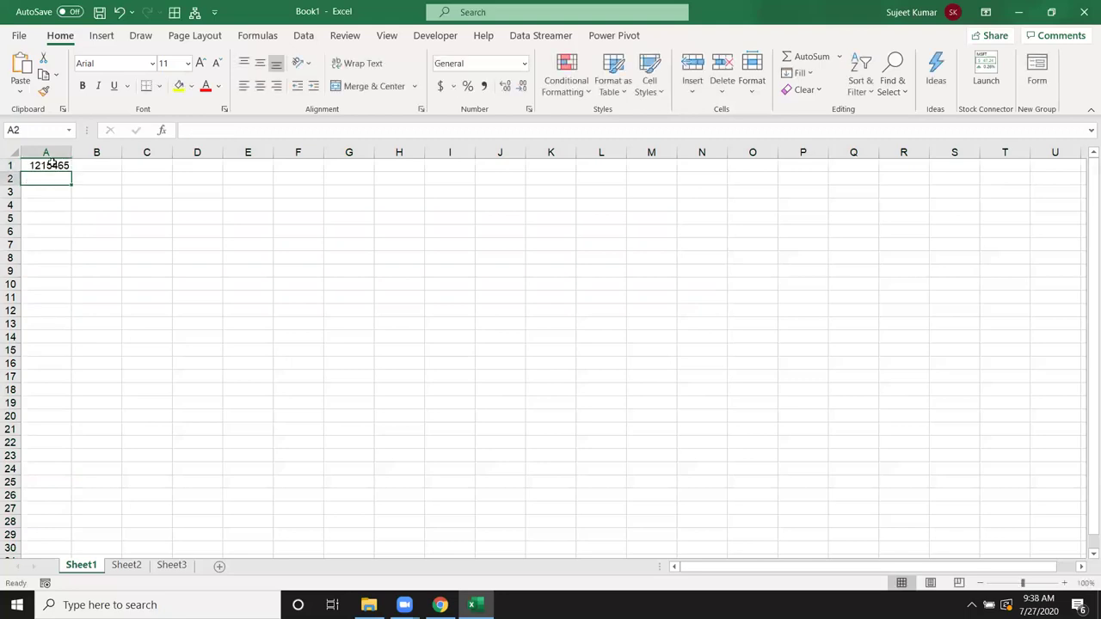
pyautogui.write('sfsdf')
pyautogui.press('Return')
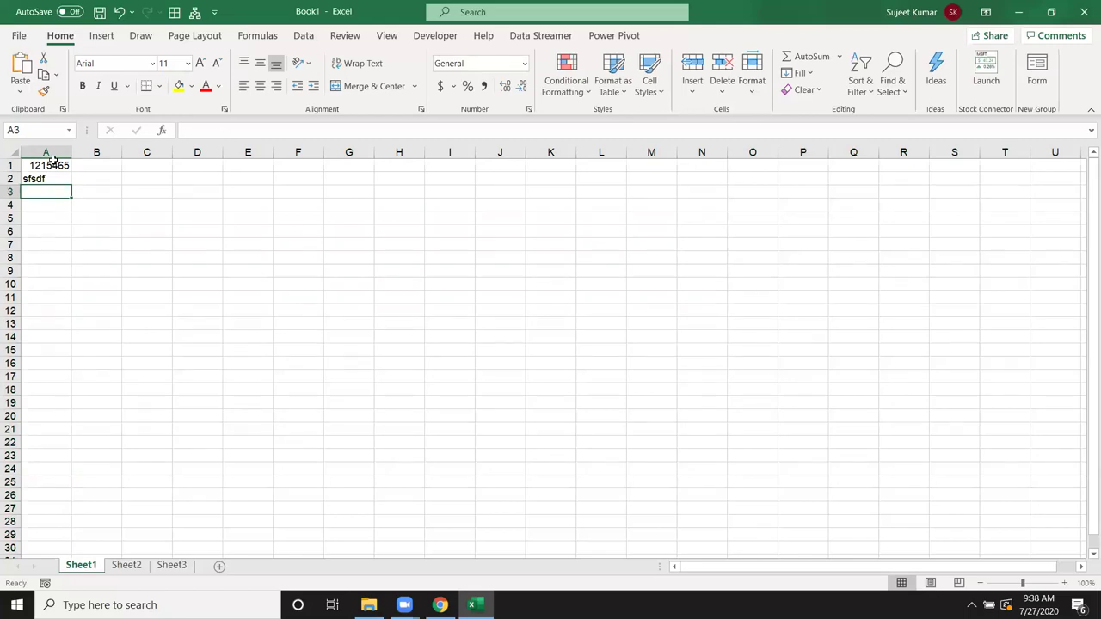
# Show the Insert ribbon commands and delete the test entries in A1:A3.
pyautogui.moveTo(142, 204); pyautogui.dragTo(290, 319)
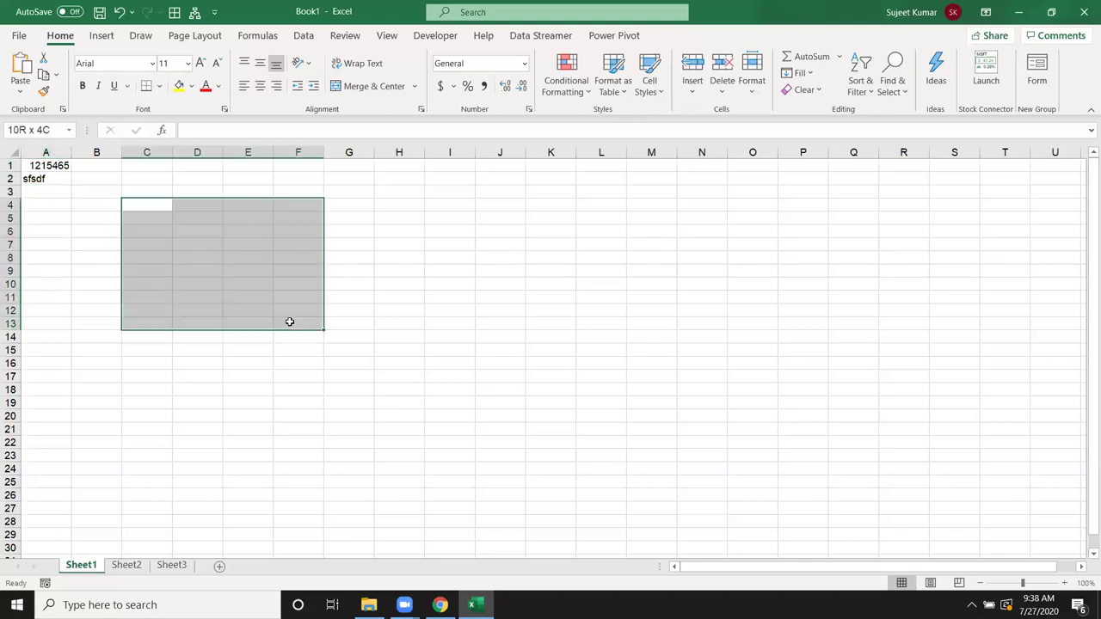
pyautogui.click(499, 270)
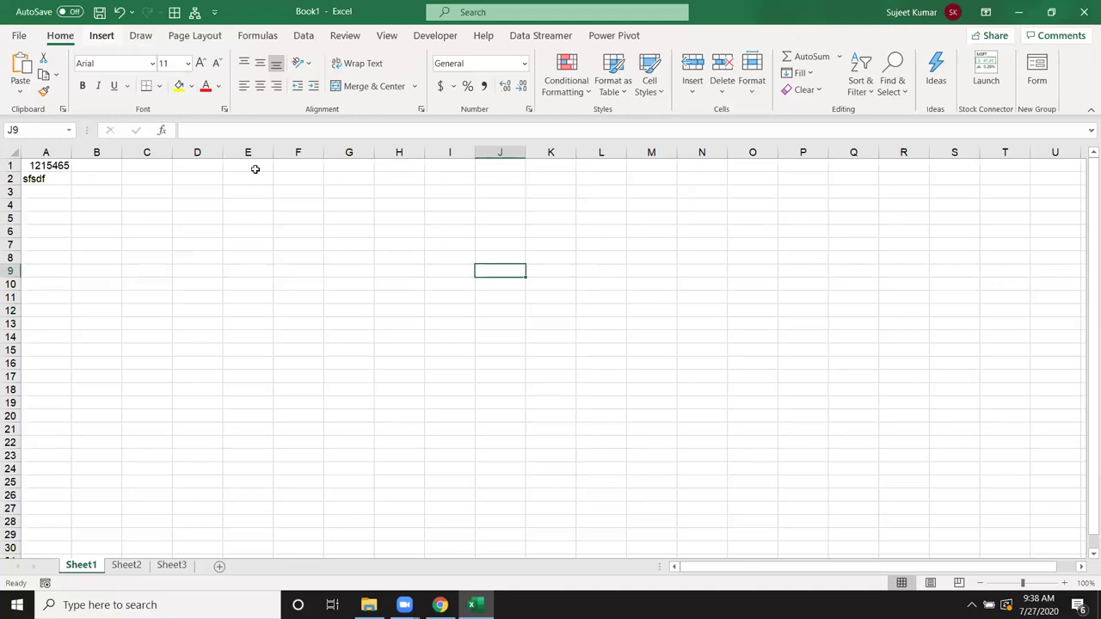
pyautogui.hotkey('alt', 'n')
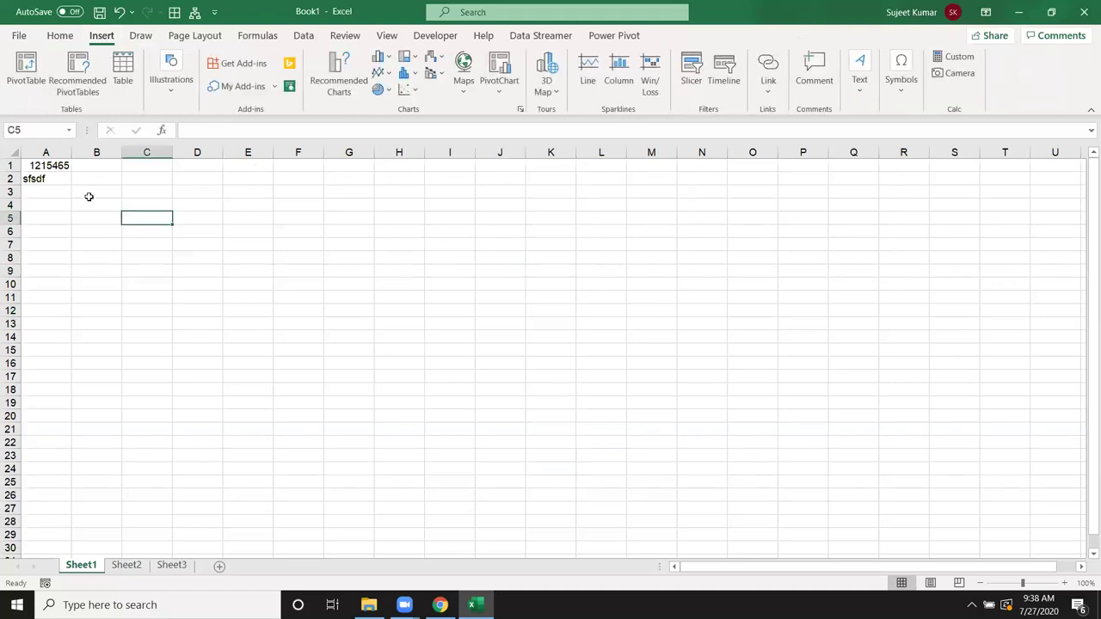
pyautogui.moveTo(66, 191); pyautogui.dragTo(62, 148)
pyautogui.press('Delete')
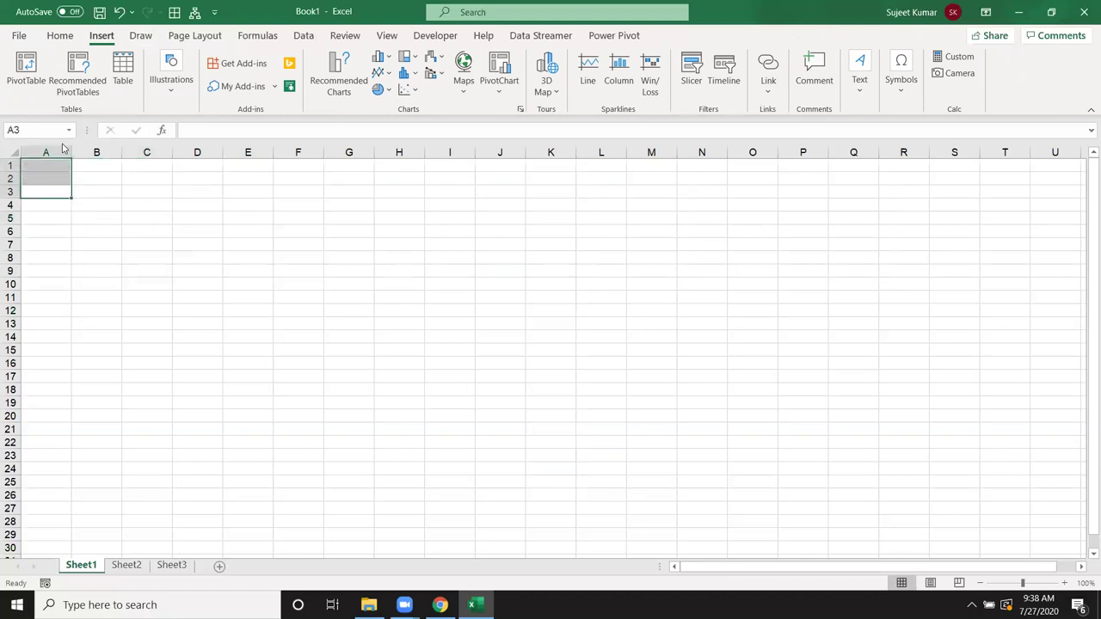
pyautogui.click(190, 257)
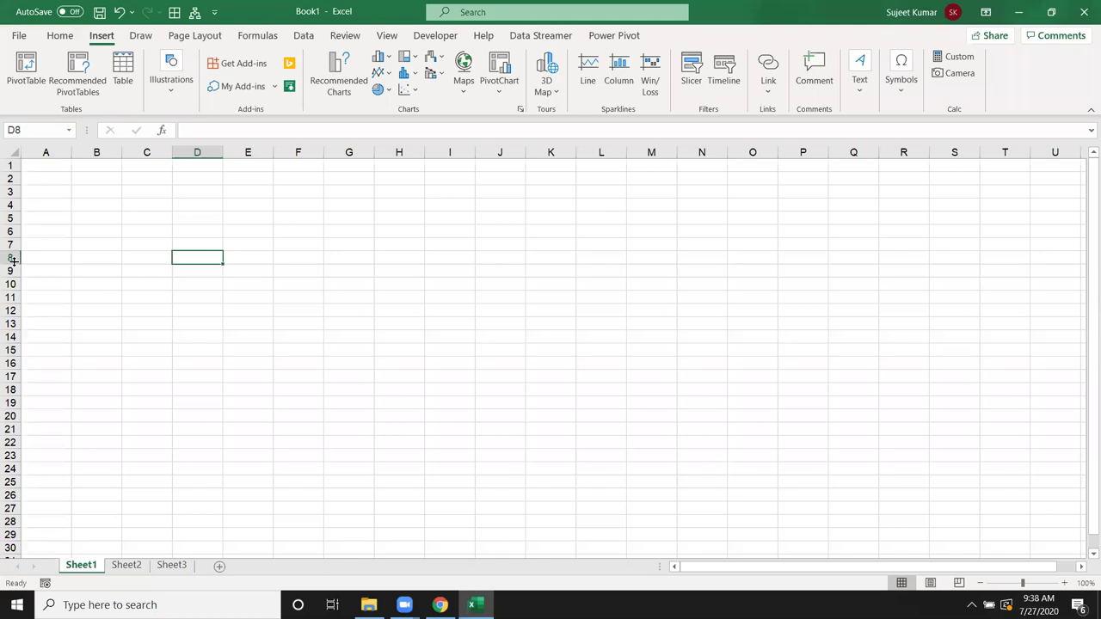
# Try 362 and 652 in C5:D5, then clear them.
pyautogui.click(168, 222)
pyautogui.write('362')
pyautogui.press('Tab')
pyautogui.write('652')
pyautogui.press('Tab')
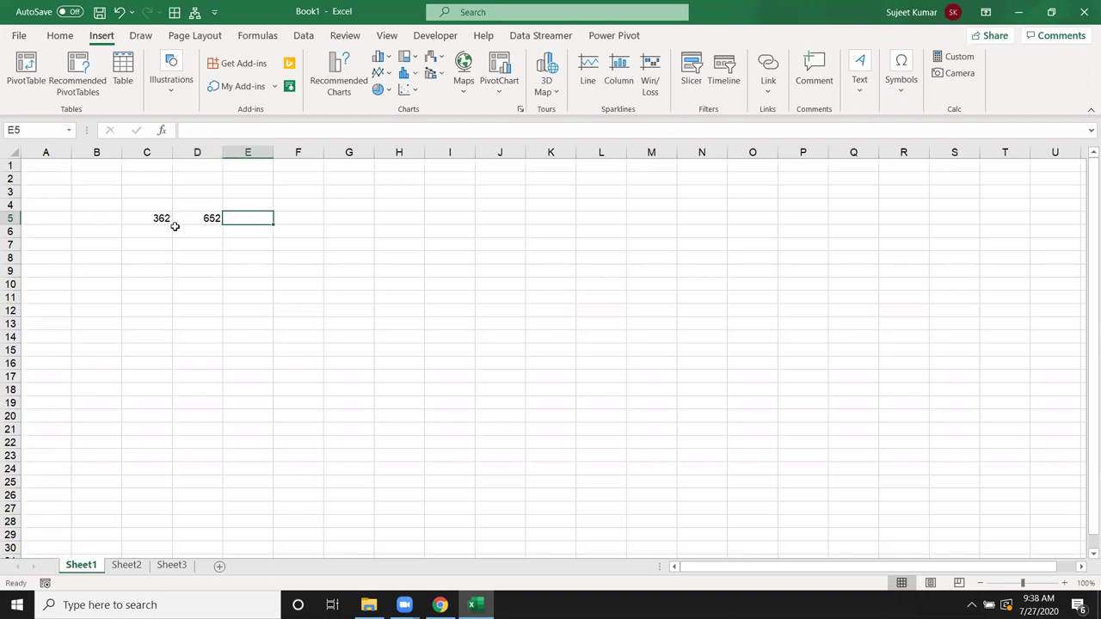
pyautogui.moveTo(159, 222); pyautogui.dragTo(176, 223)
pyautogui.press('Delete')
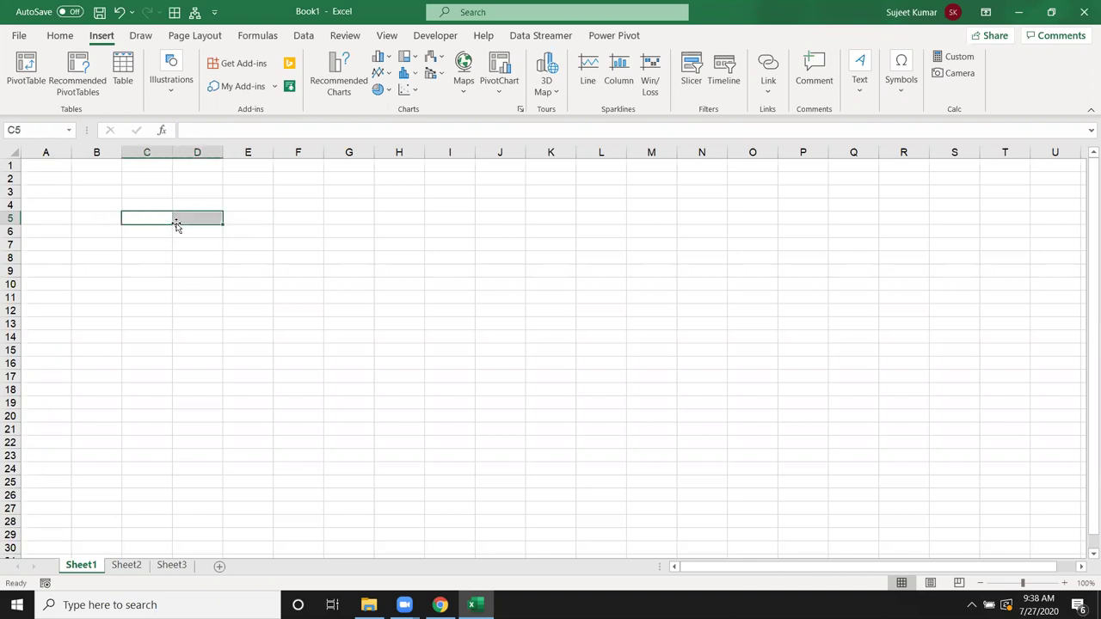
# Enter 30 in C5, 50 in D5, and =30+50 in E5 showing 80.
pyautogui.click(171, 222)
pyautogui.write('30')
pyautogui.press('Tab')
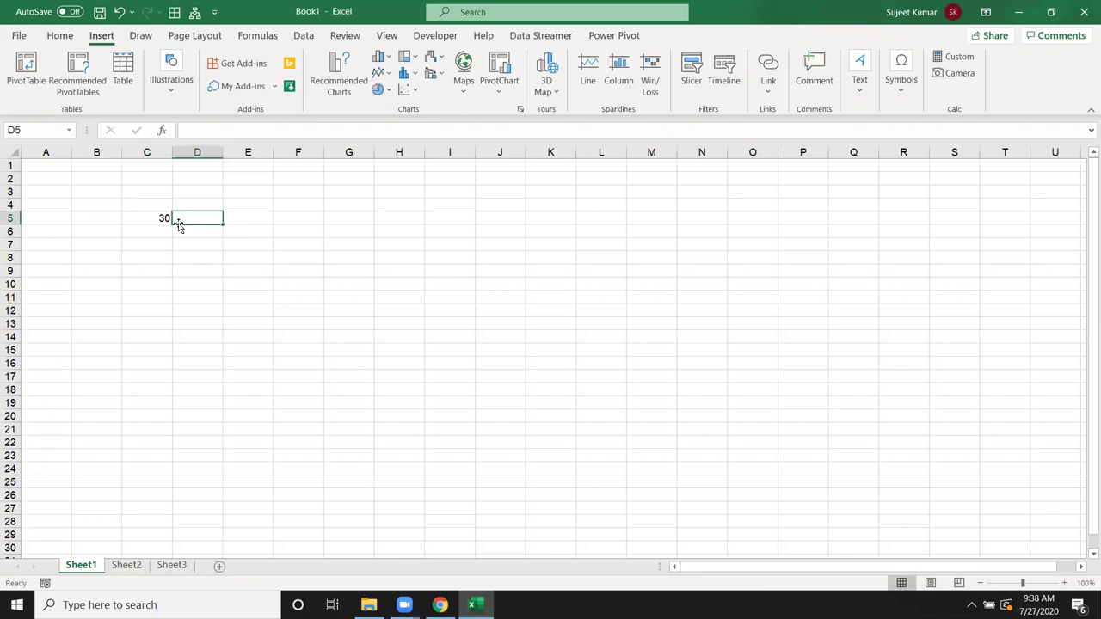
pyautogui.write('50')
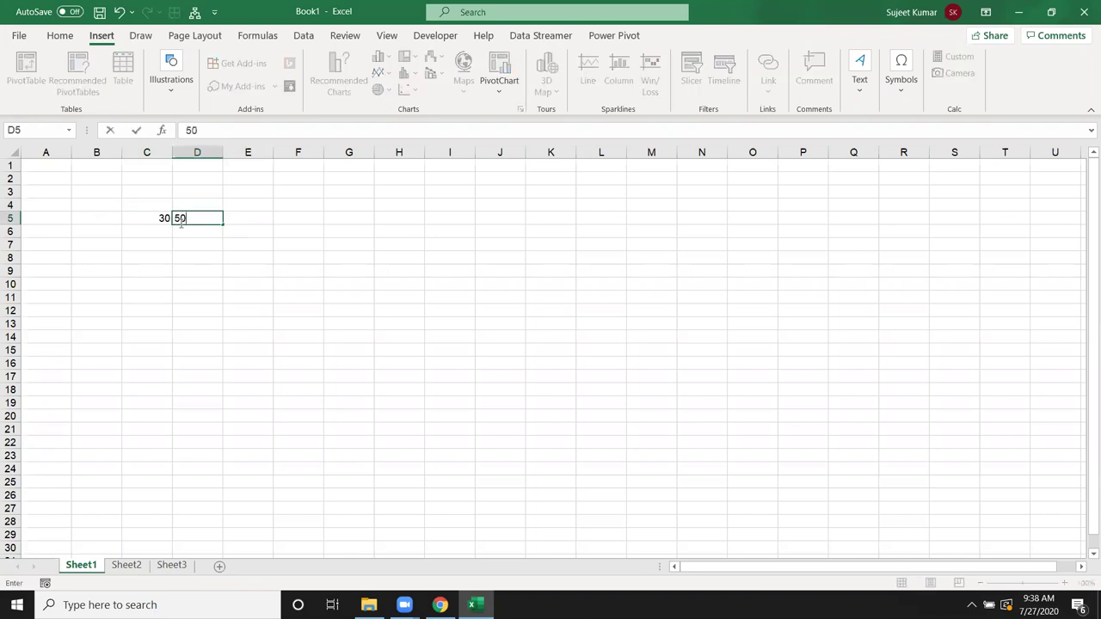
pyautogui.press('Tab')
pyautogui.press('Down')
pyautogui.press('Down')
pyautogui.press('Up')
pyautogui.press('Up')
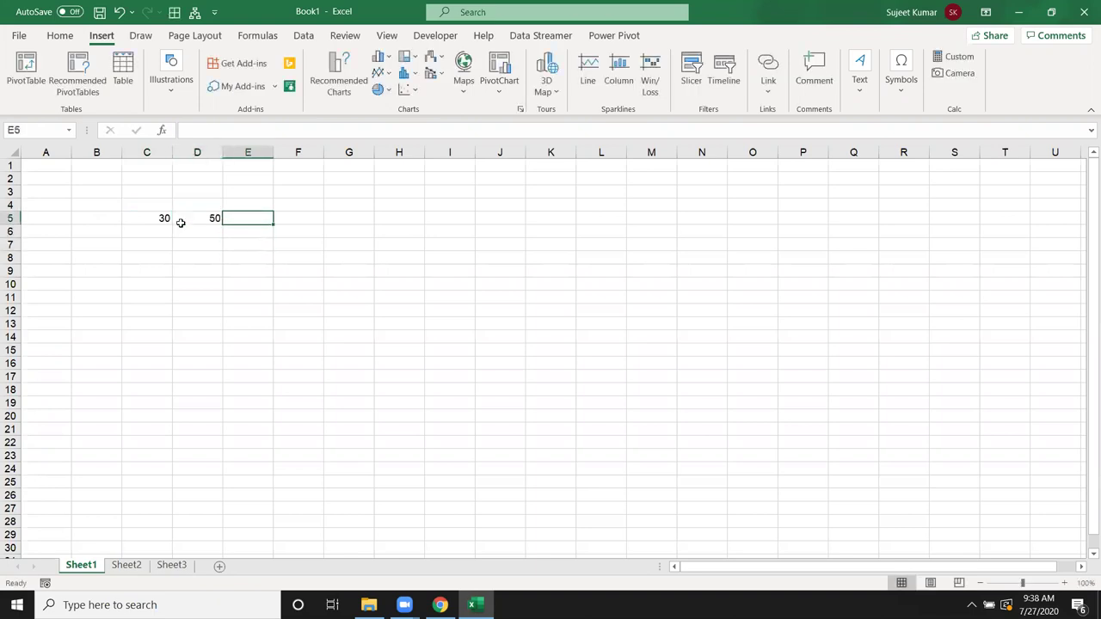
pyautogui.write('=30+')
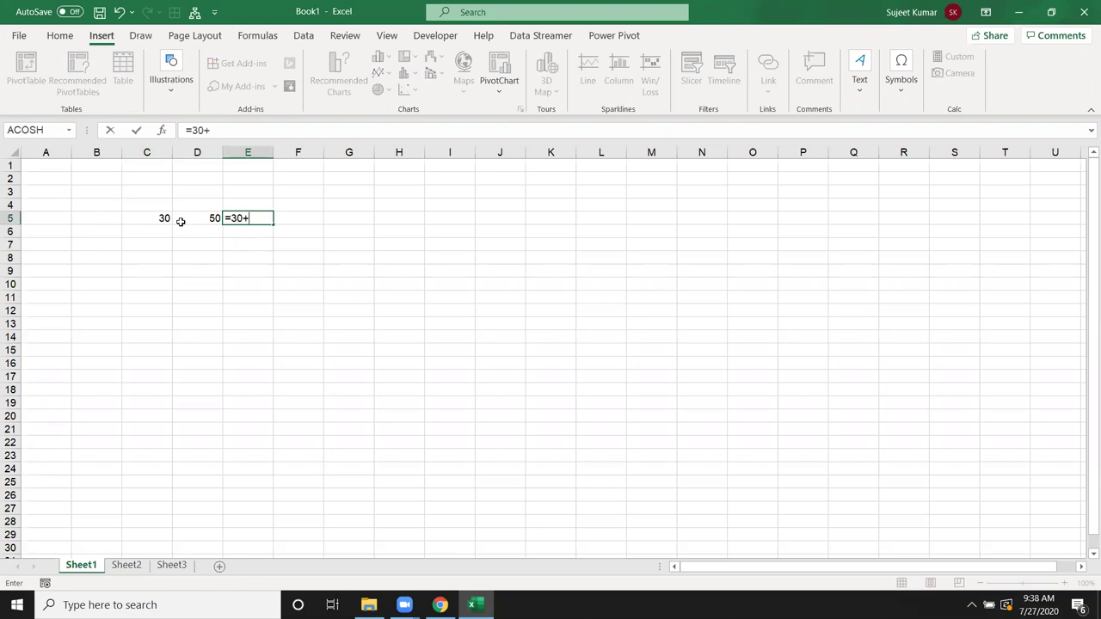
pyautogui.write('50')
pyautogui.press('Return')
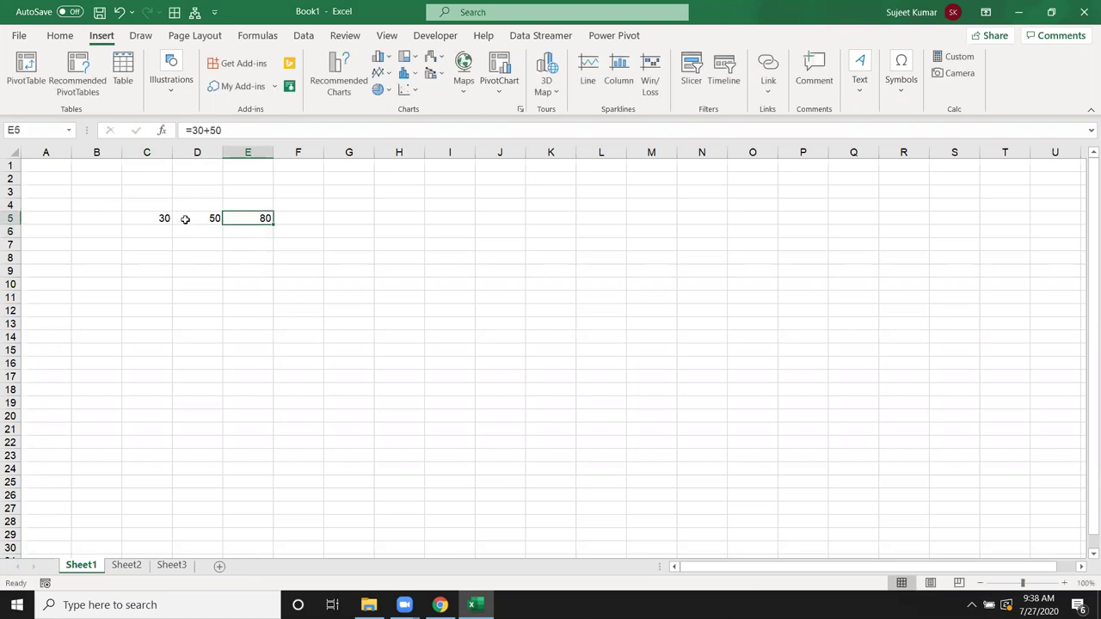
# Change C5 to 40, try =50+40 giving 90, then clear E5.
pyautogui.press('Left')
pyautogui.press('Left')
pyautogui.press('Right')
pyautogui.press('Left')
pyautogui.write('40')
pyautogui.press('Right')
pyautogui.press('Right')
pyautogui.write('=50+40')
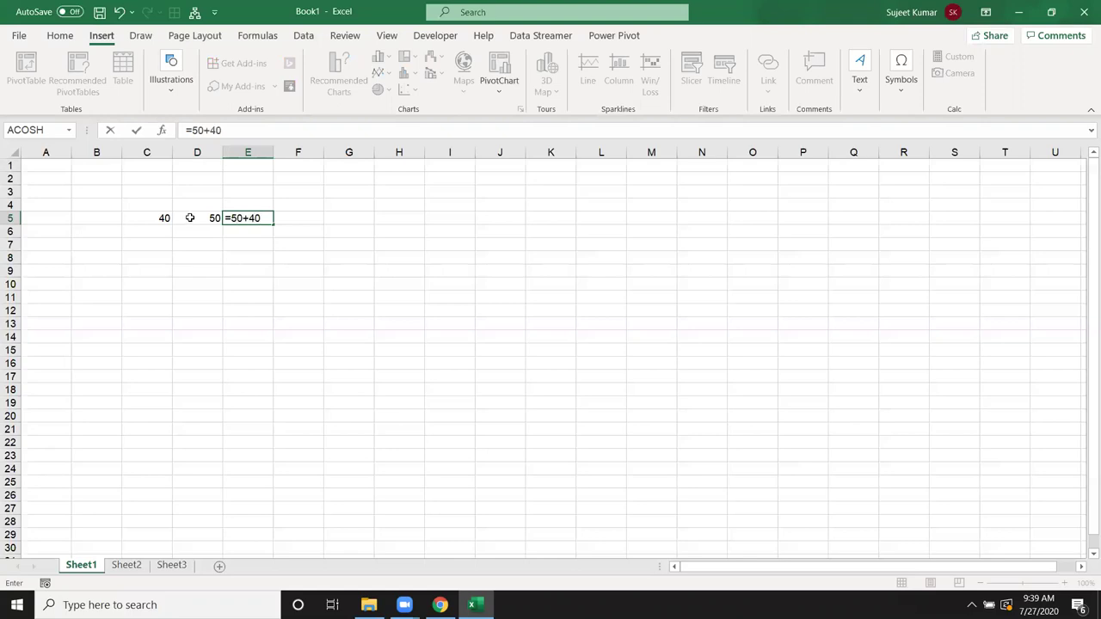
pyautogui.press('Return')
pyautogui.press('Up')
pyautogui.press('Delete')
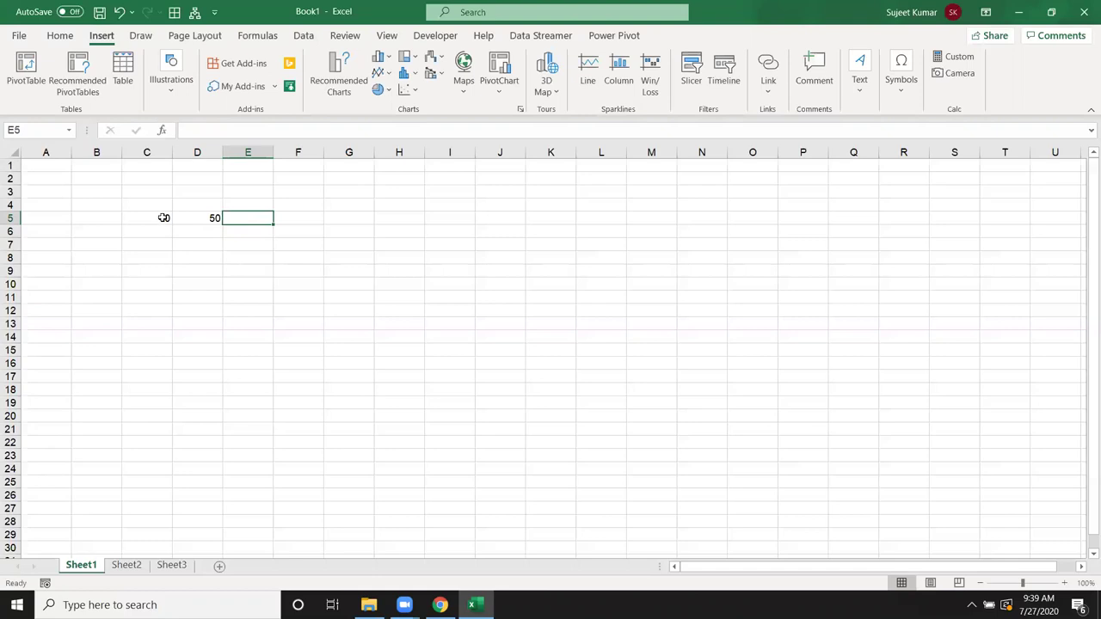
# Enter the reference formula =C5+D5 in E5, showing 90.
pyautogui.write('=')
pyautogui.click(164, 217)
pyautogui.write('+')
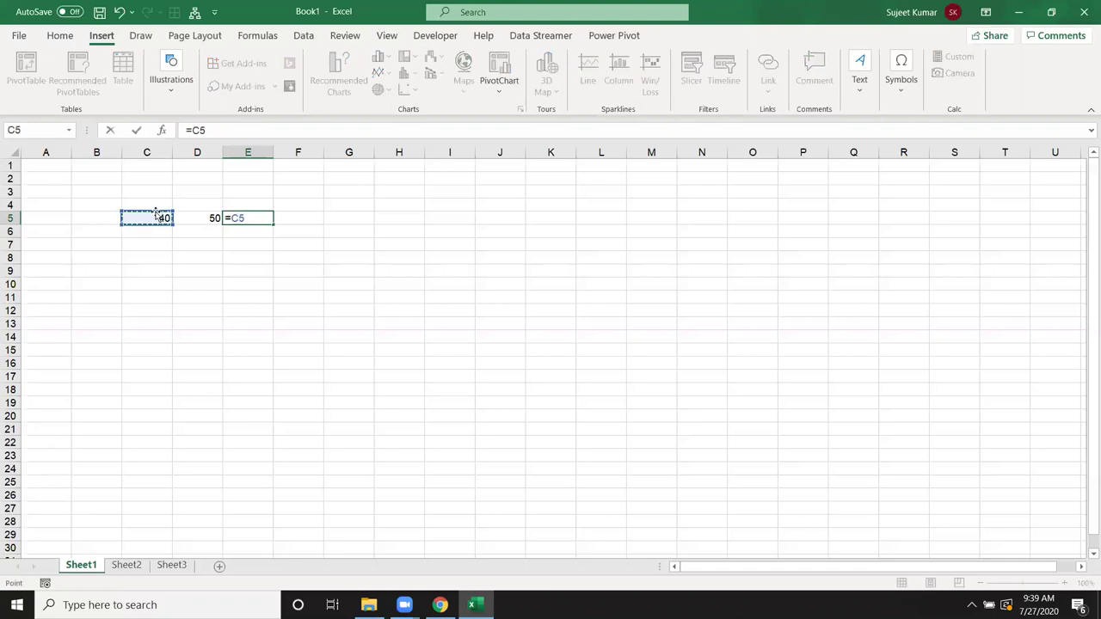
pyautogui.click(186, 217)
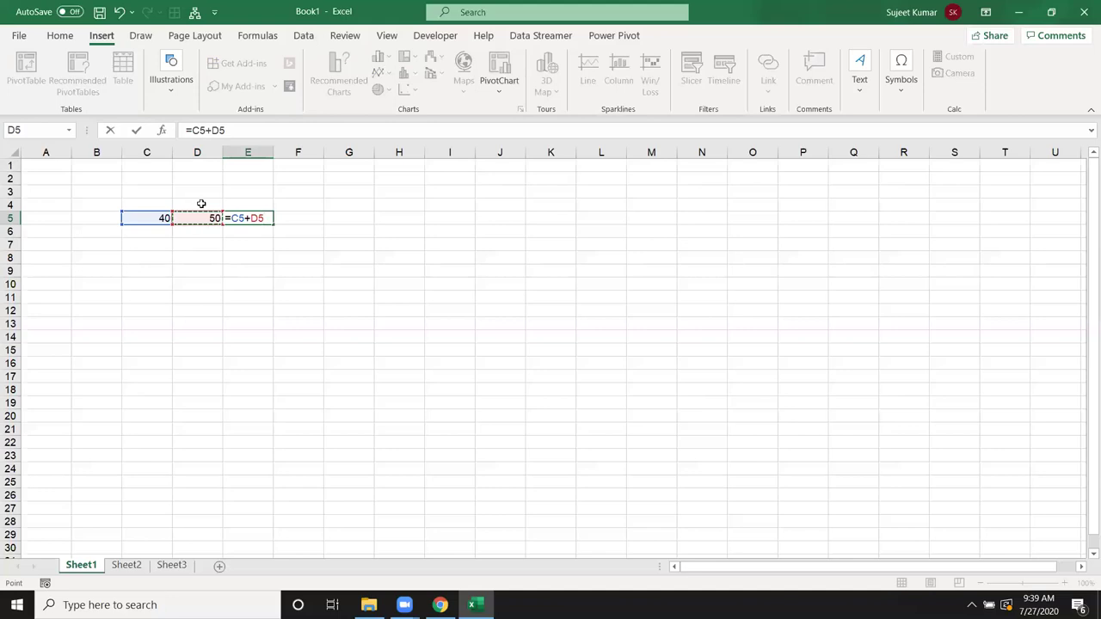
pyautogui.press('Return')
pyautogui.press('Up')
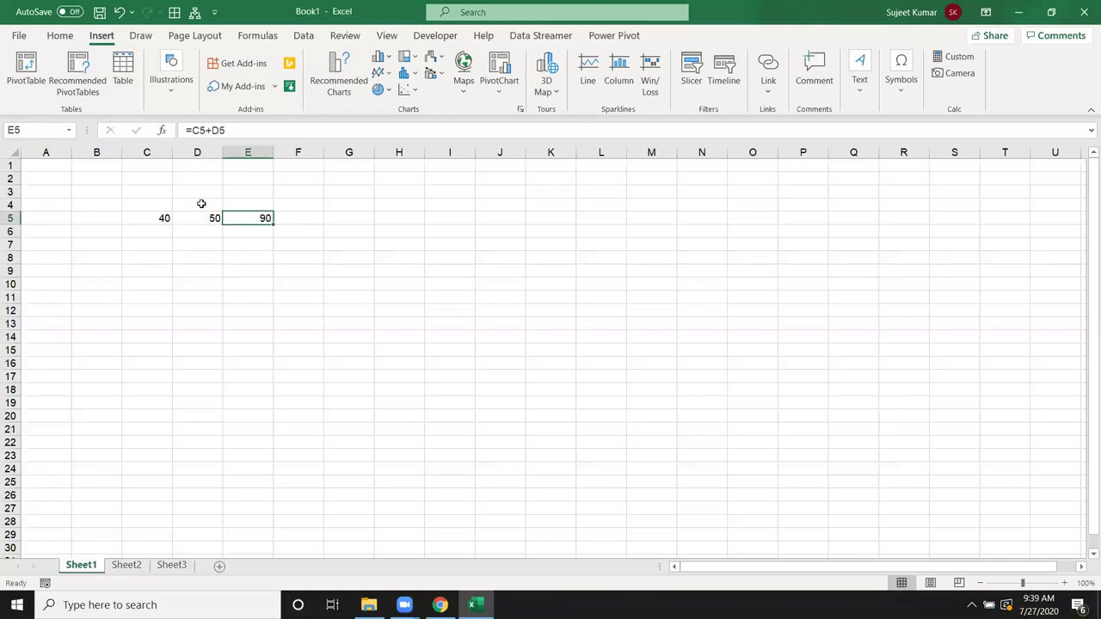
# Change C5 to 60 so E5 updates to 110, then move to E7.
pyautogui.press('Left')
pyautogui.press('Left')
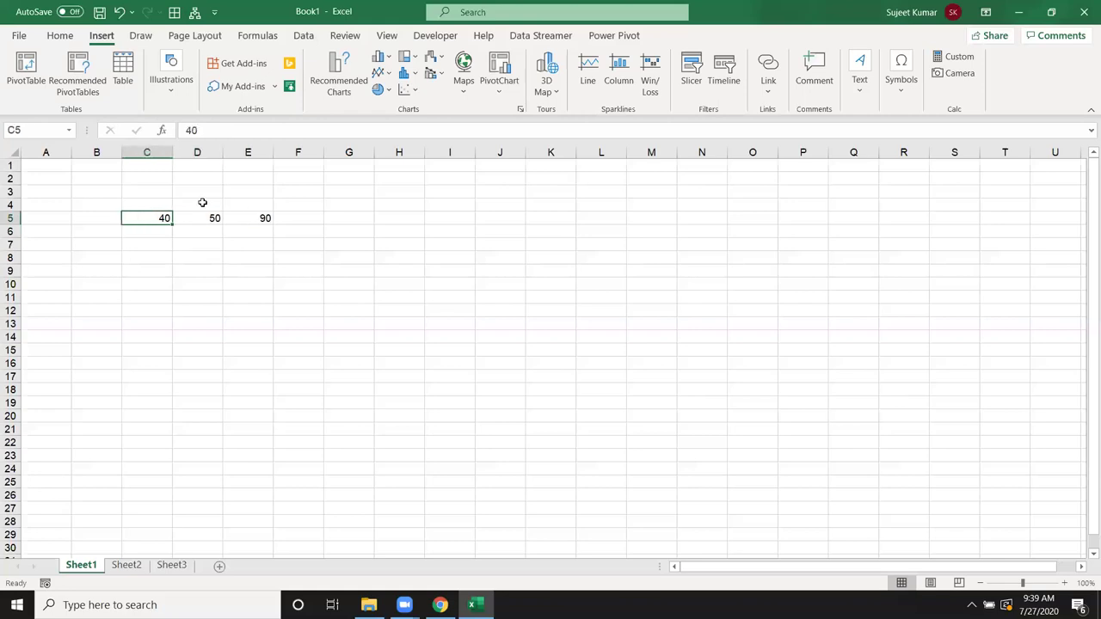
pyautogui.write('60')
pyautogui.press('Return')
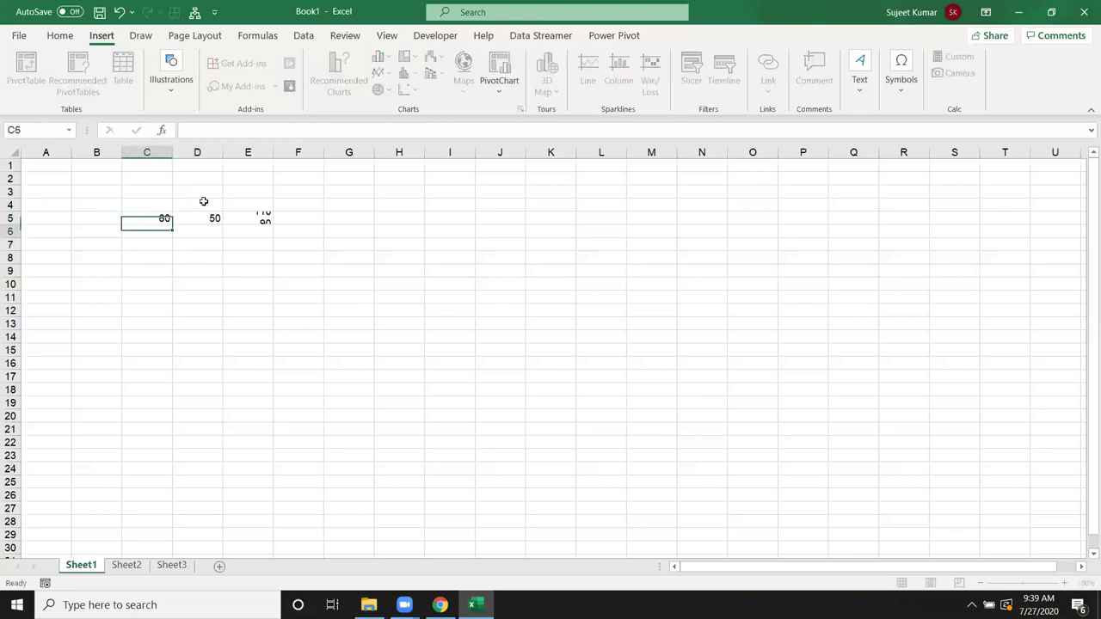
pyautogui.press('Up')
pyautogui.press('Right')
pyautogui.press('Right')
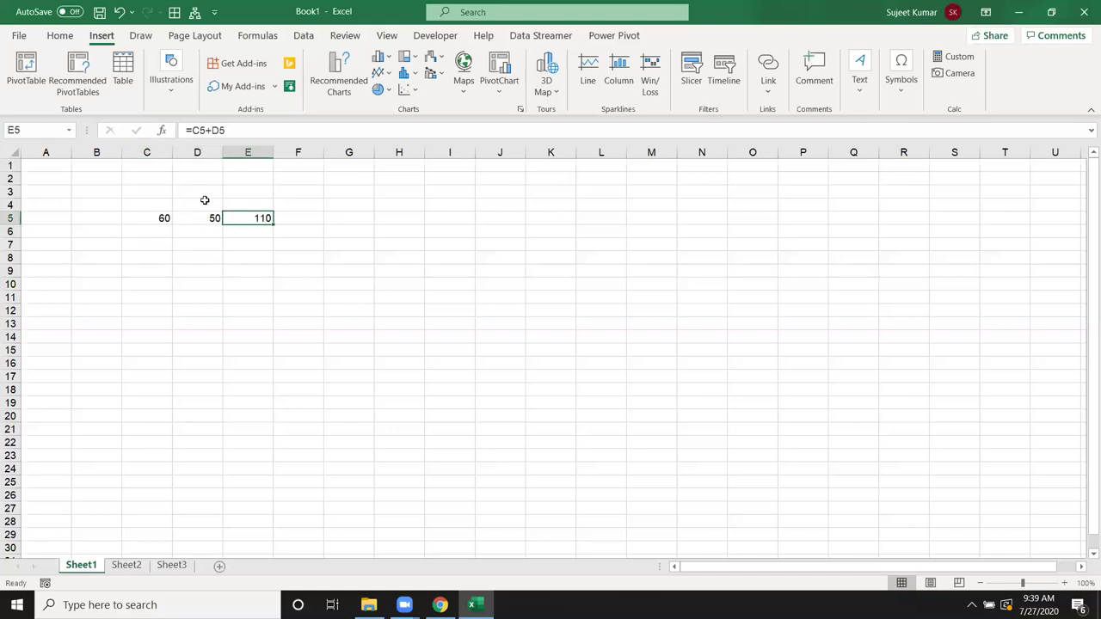
pyautogui.press('Left')
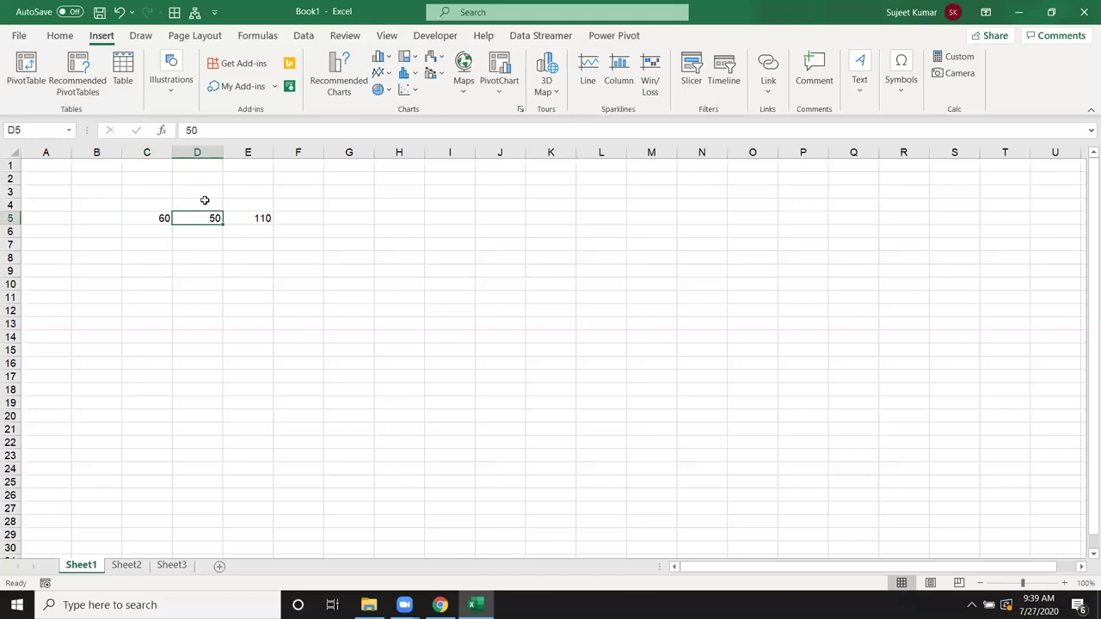
pyautogui.press('Left')
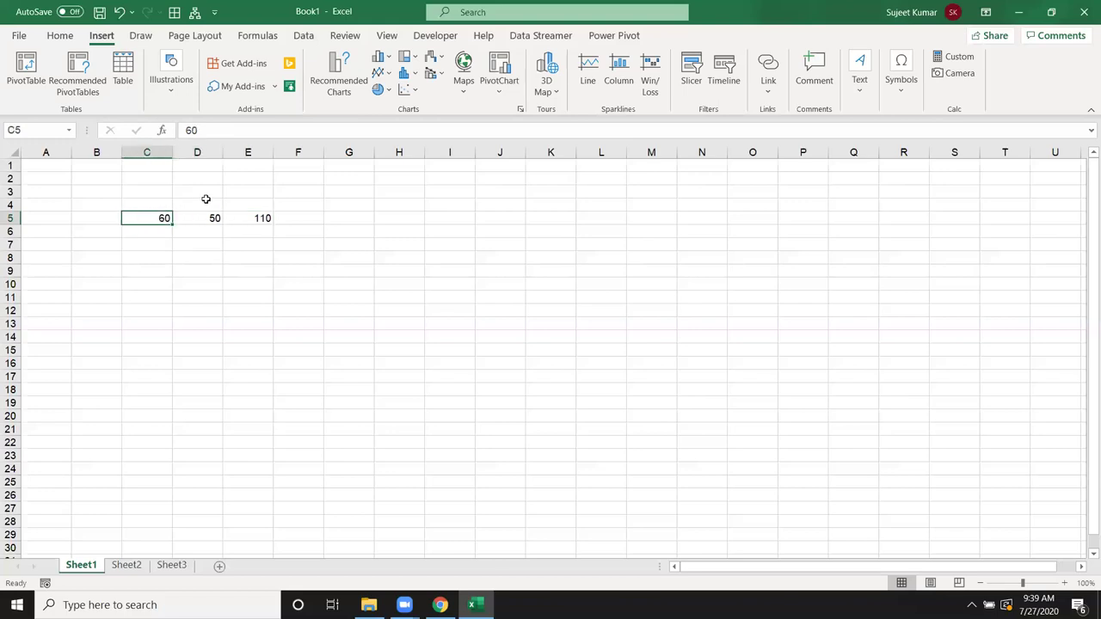
pyautogui.press('Up')
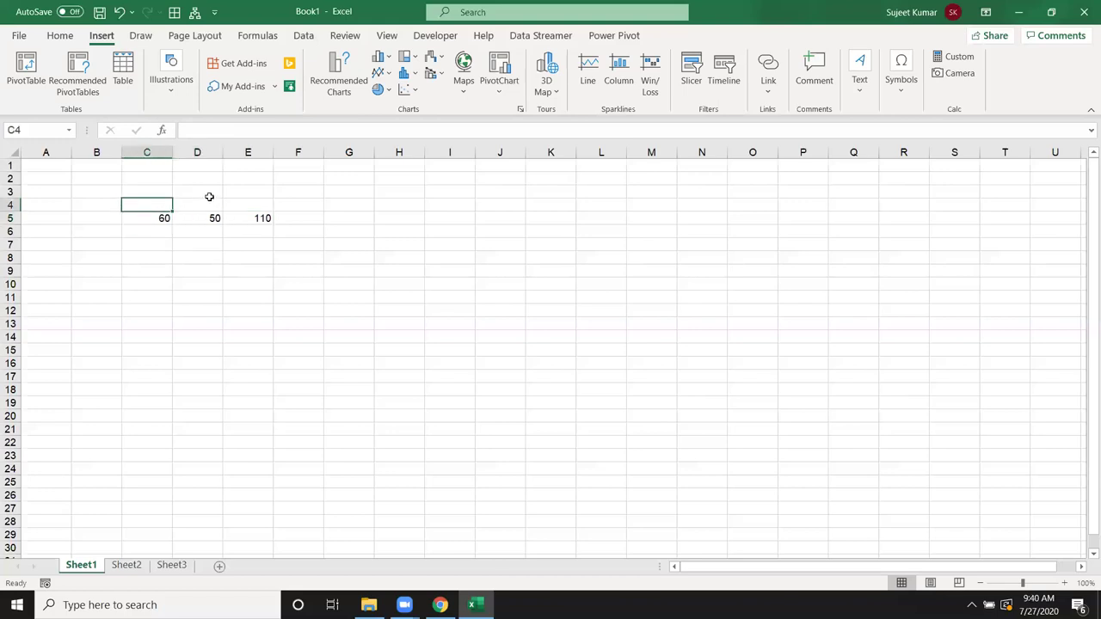
pyautogui.press('Down')
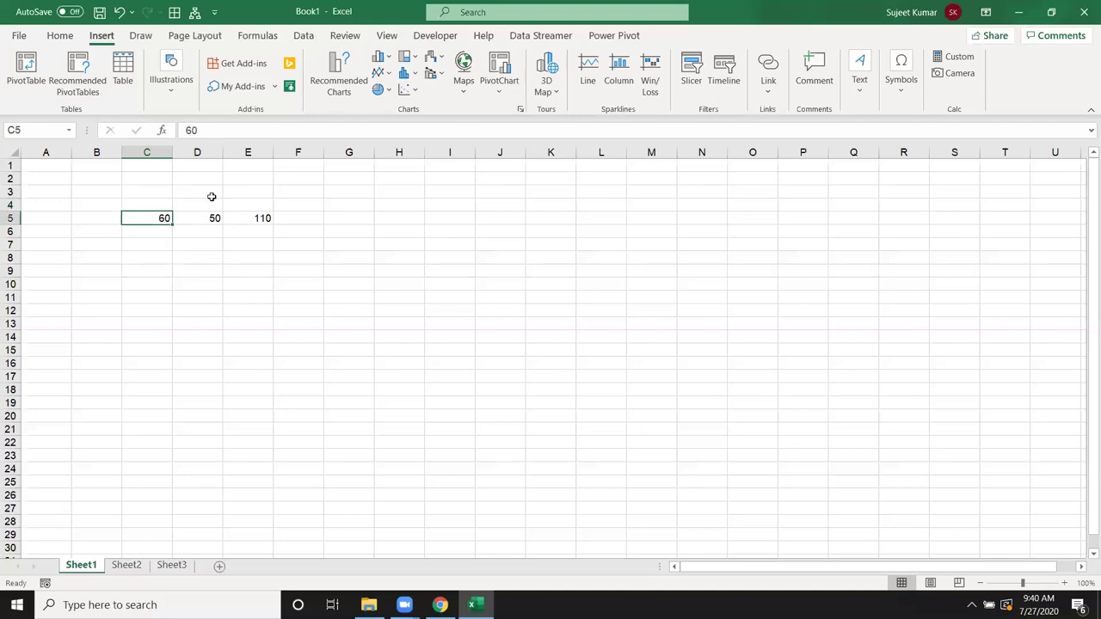
pyautogui.press('Down')
pyautogui.press('Right')
pyautogui.press('Right')
pyautogui.press('Down')
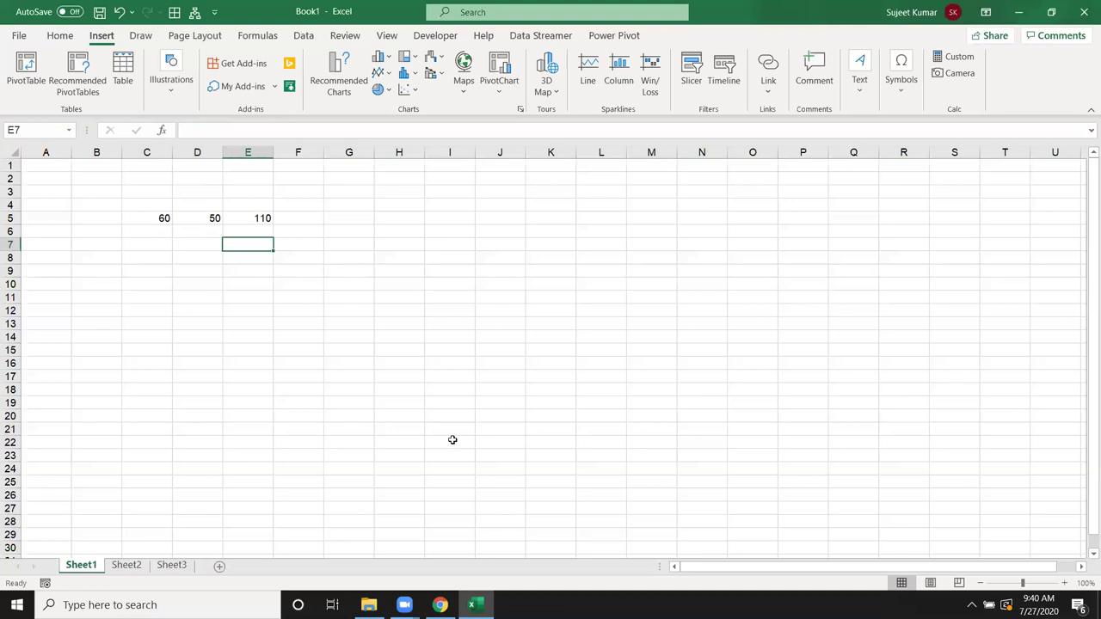
# Enter the cross-sheet formula =Sheet2!C13 in E7 and inspect its reference, showing 0.
pyautogui.write('=')
pyautogui.click(122, 568)
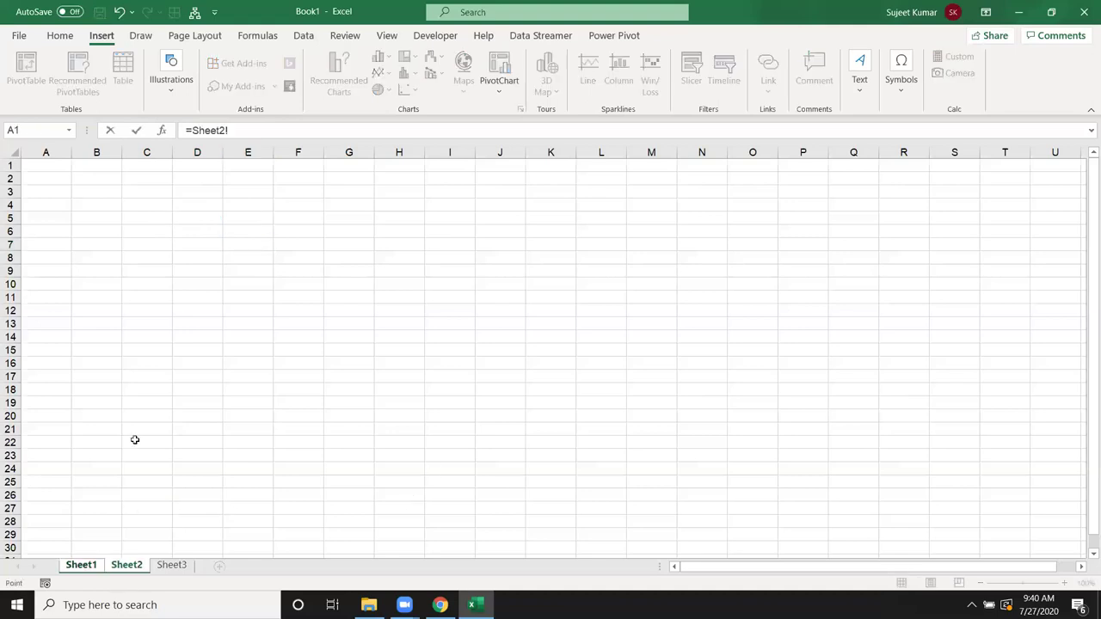
pyautogui.click(129, 325)
pyautogui.moveTo(191, 130); pyautogui.dragTo(249, 130)
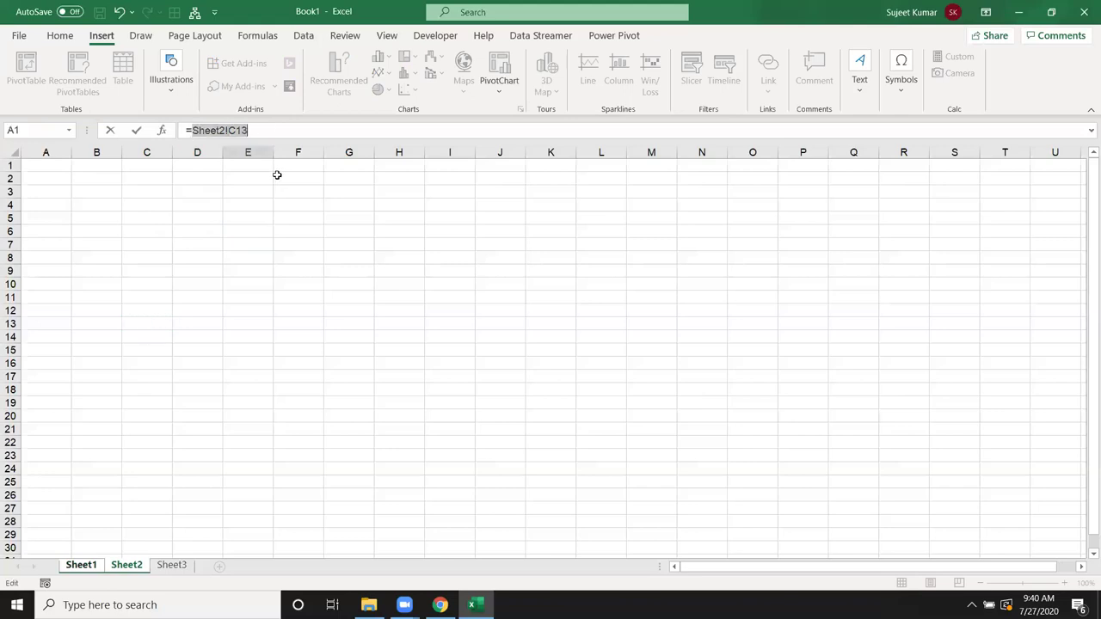
pyautogui.press('Return')
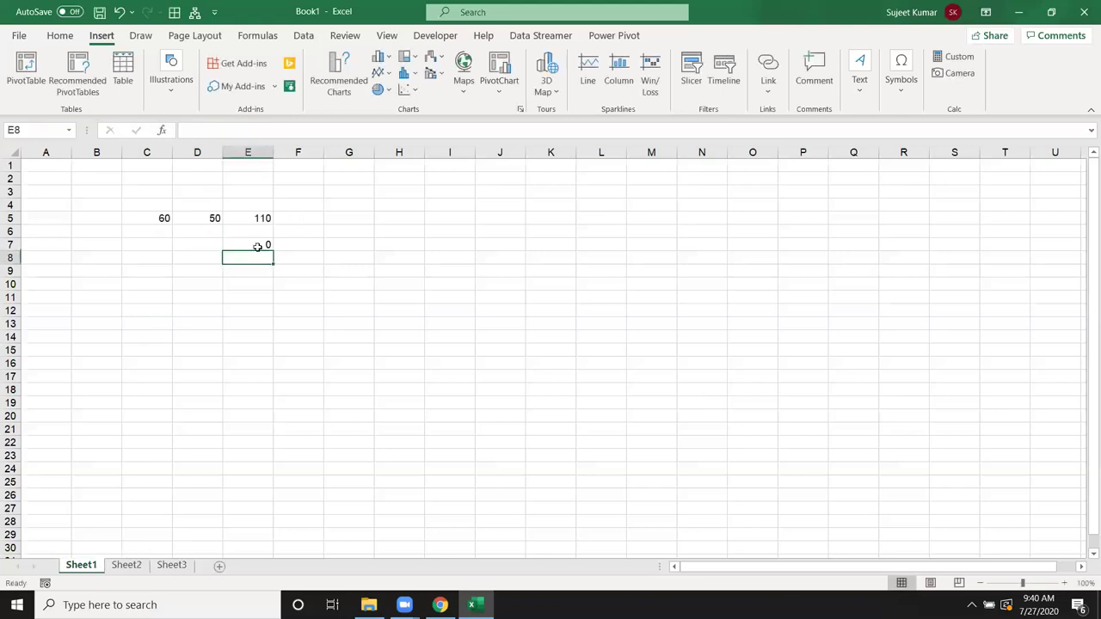
pyautogui.click(258, 245)
pyautogui.doubleClick(254, 245)
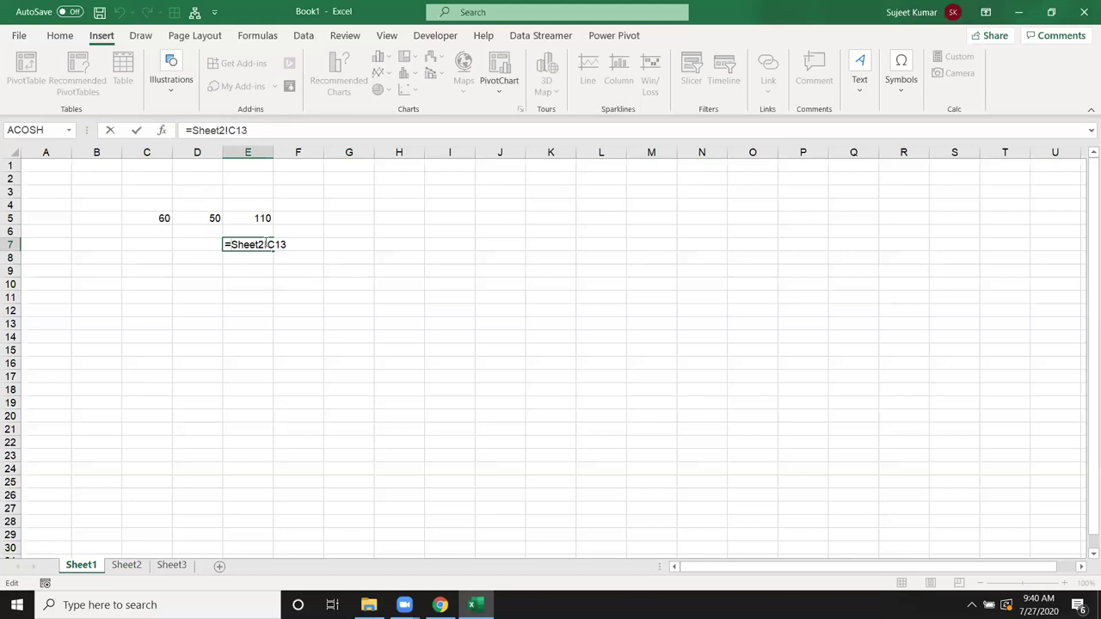
pyautogui.moveTo(266, 245); pyautogui.dragTo(288, 245)
pyautogui.moveTo(226, 246); pyautogui.dragTo(286, 243)
pyautogui.press('Return')
pyautogui.press('Down')
pyautogui.press('Down')
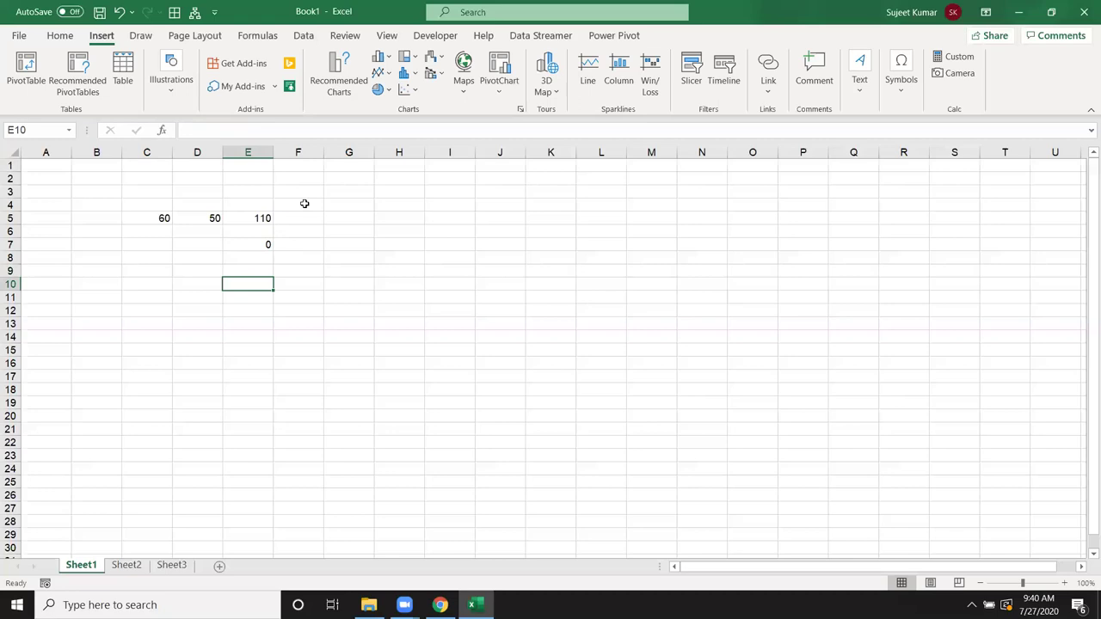
# Replace E7's formula with a link to Sheet2 cell B21.
pyautogui.click(263, 248)
pyautogui.press('Delete')
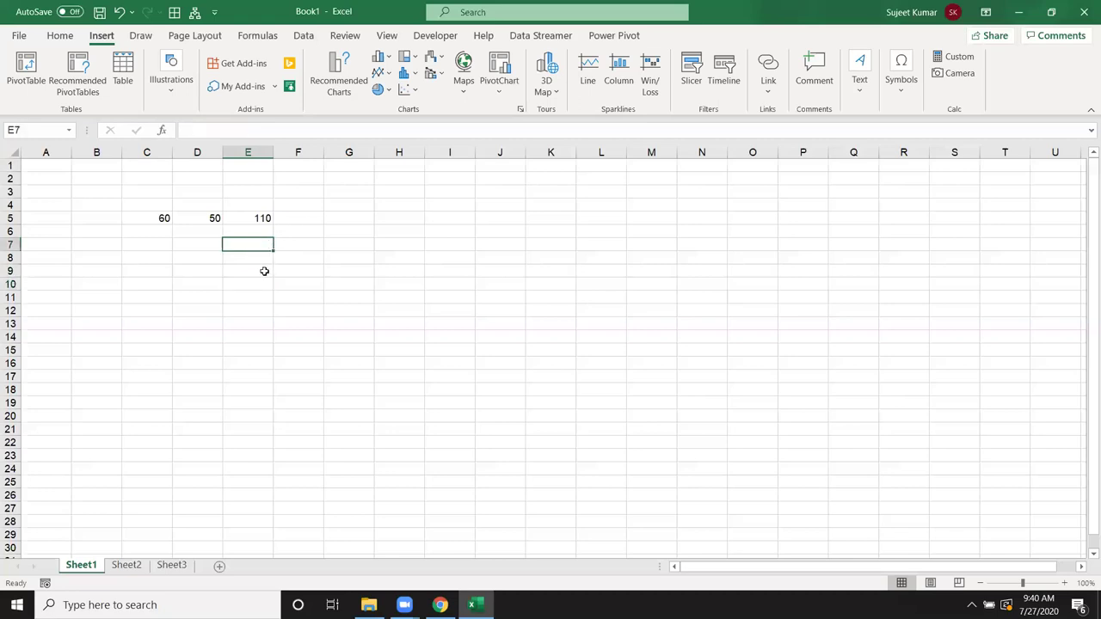
pyautogui.write('=')
pyautogui.click(126, 565)
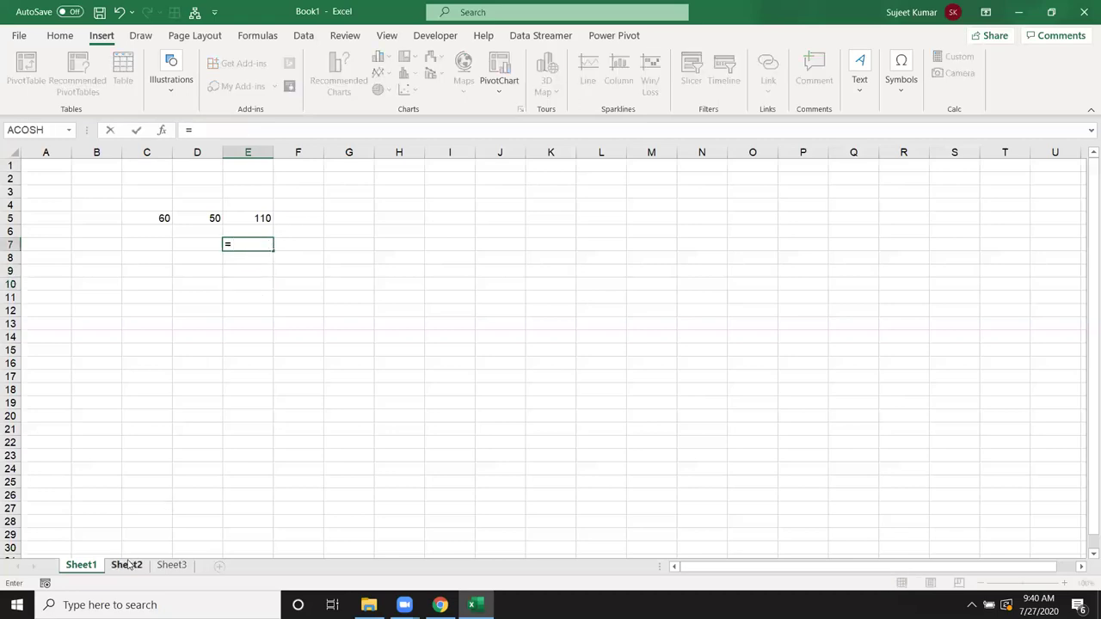
pyautogui.click(117, 429)
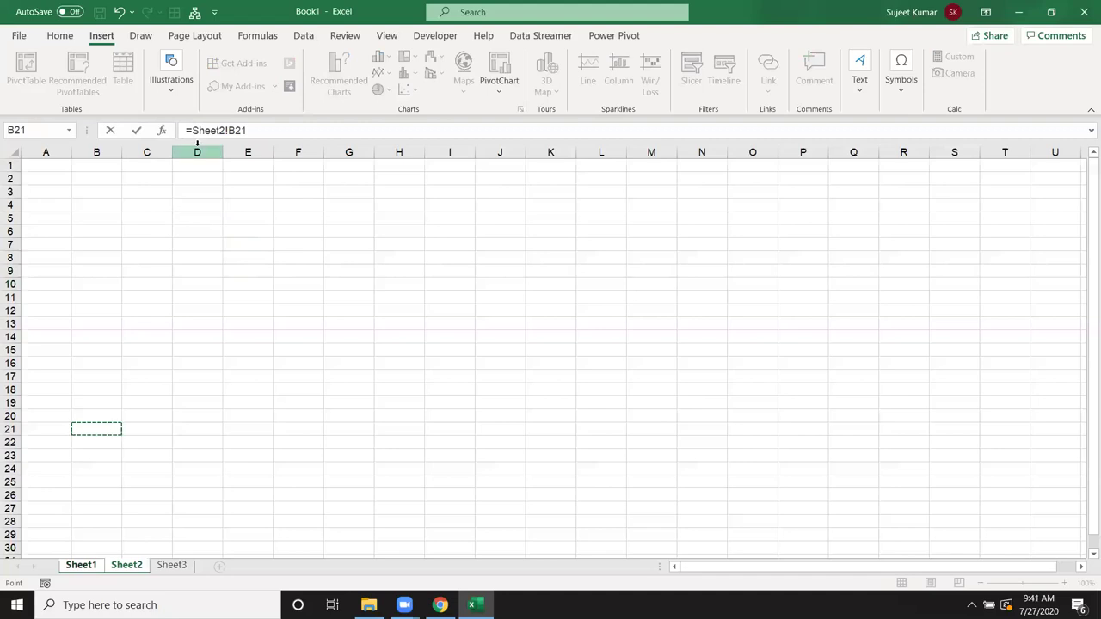
pyautogui.press('Return')
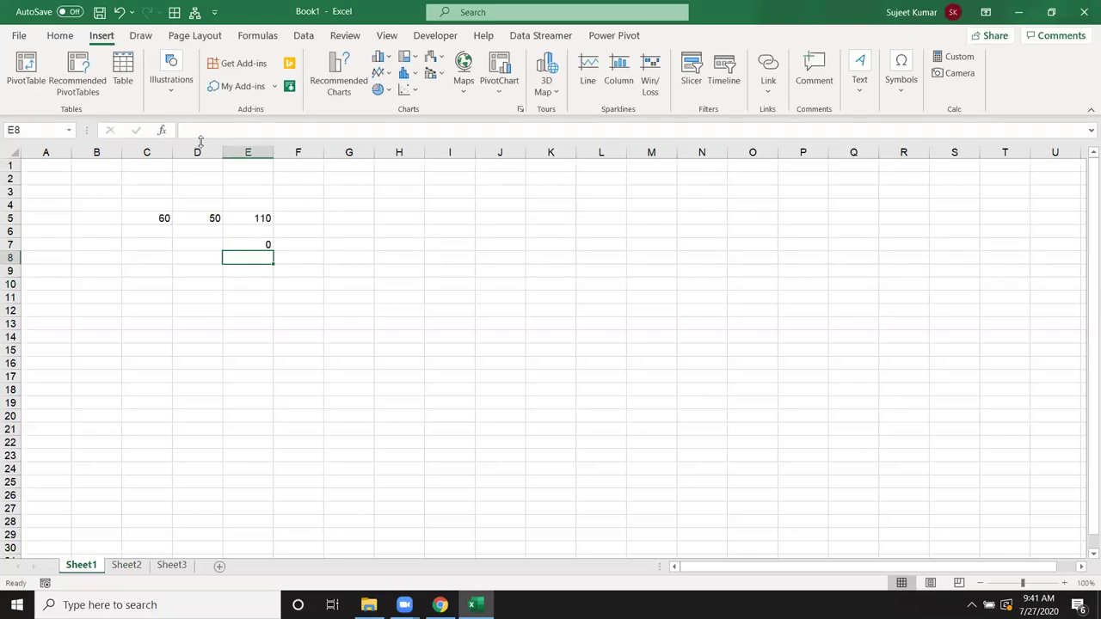
# Delete the =Sheet2!B21 formula from E7 and move to D11.
pyautogui.click(262, 244)
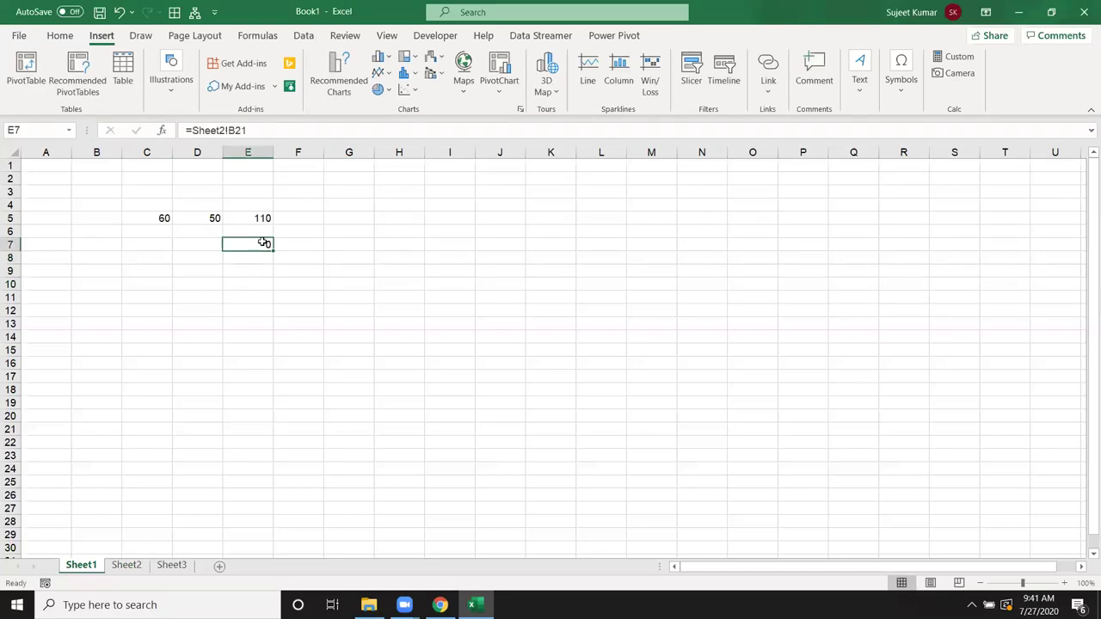
pyautogui.press('Delete')
pyautogui.click(215, 296)
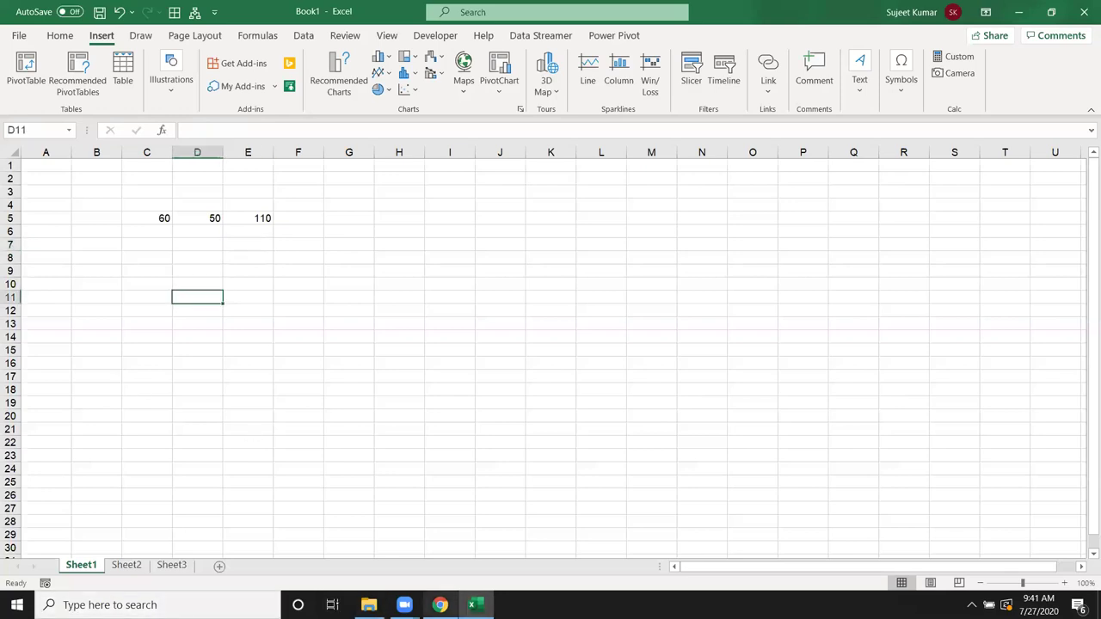
# Select C3:F7, deselect by picking I6, and switch the ribbon to Home.
pyautogui.click(313, 269)
pyautogui.moveTo(151, 200); pyautogui.dragTo(303, 236)
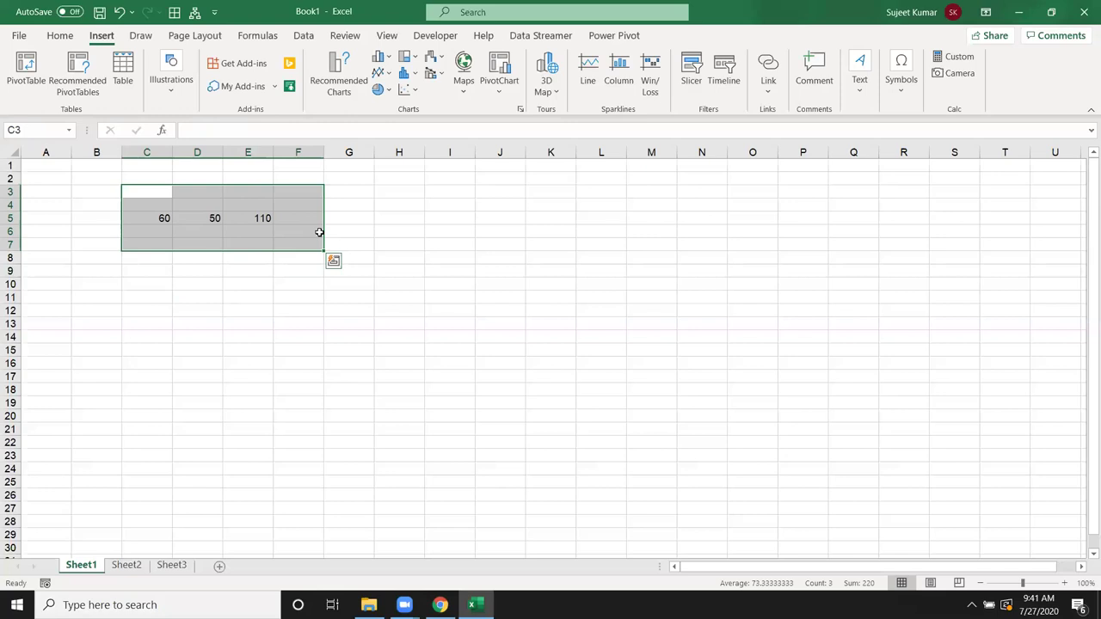
pyautogui.click(430, 234)
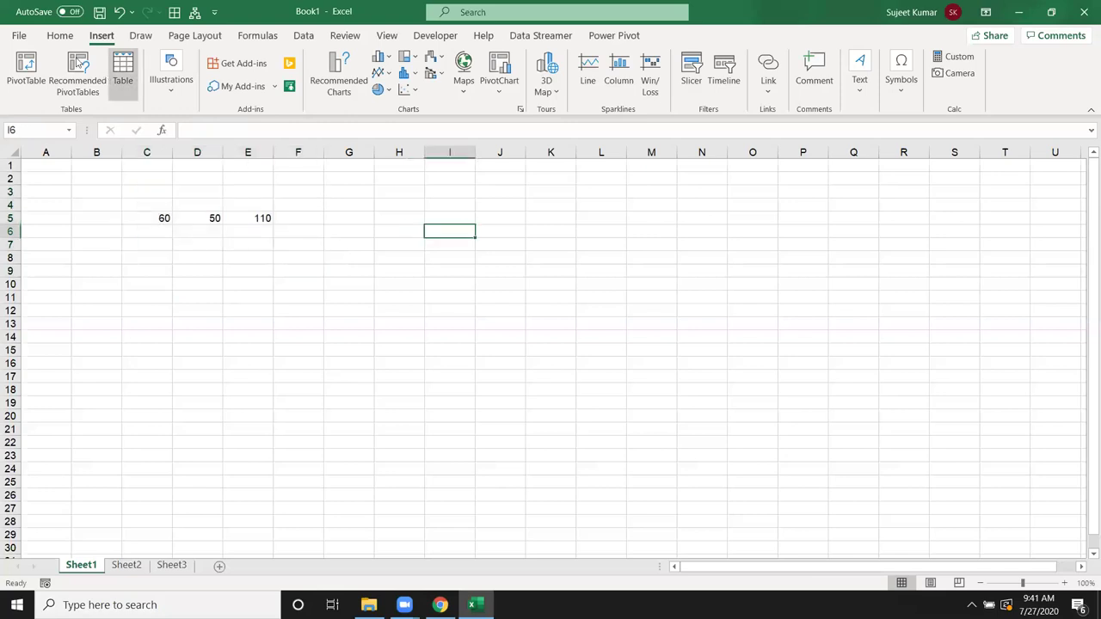
pyautogui.click(59, 36)
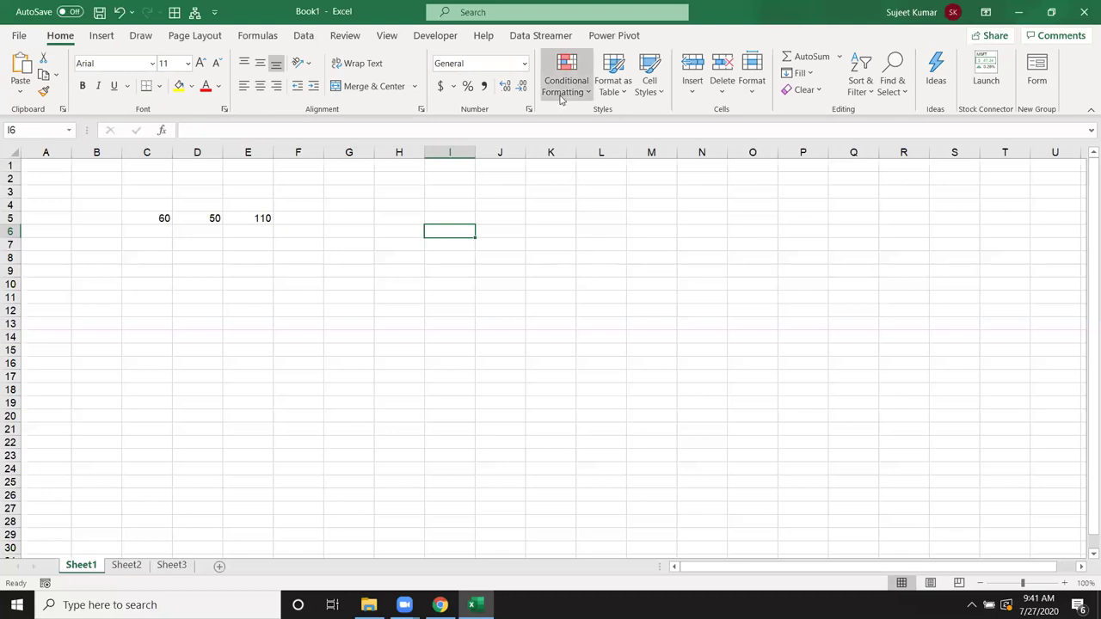
pyautogui.moveTo(566, 79)
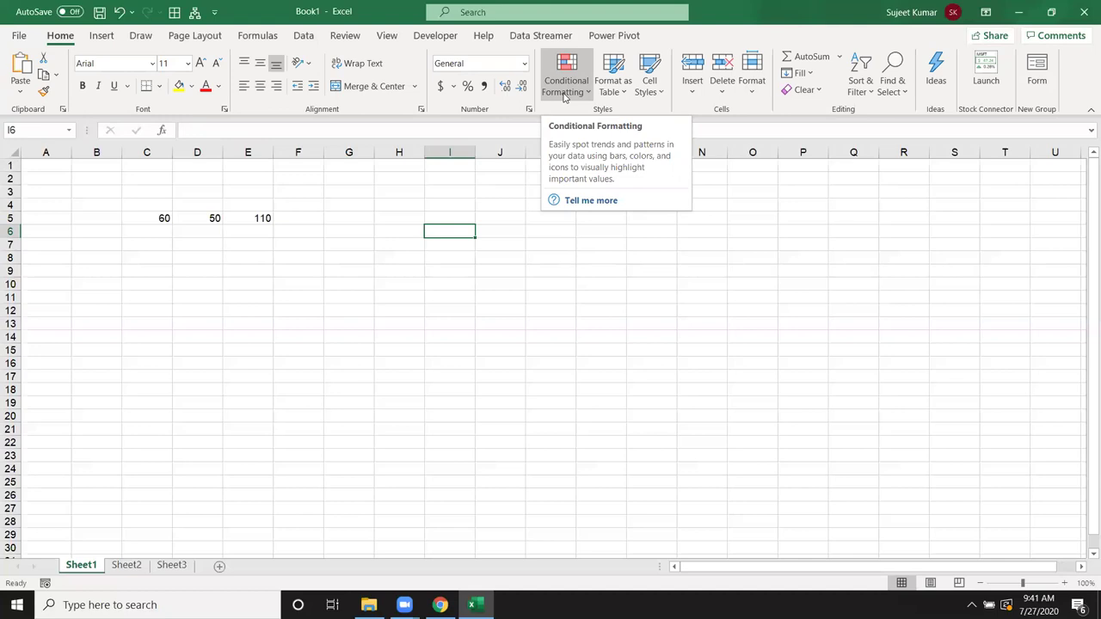
pyautogui.click(612, 204)
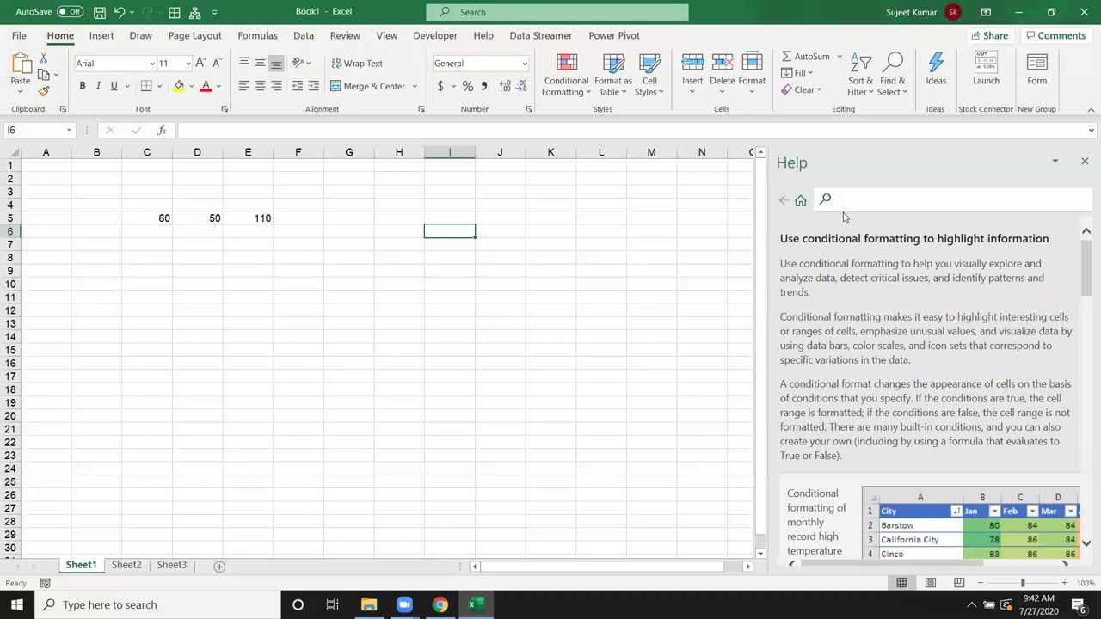
pyautogui.scroll(-1, 929, 299)
pyautogui.scroll(-1, 929, 299)
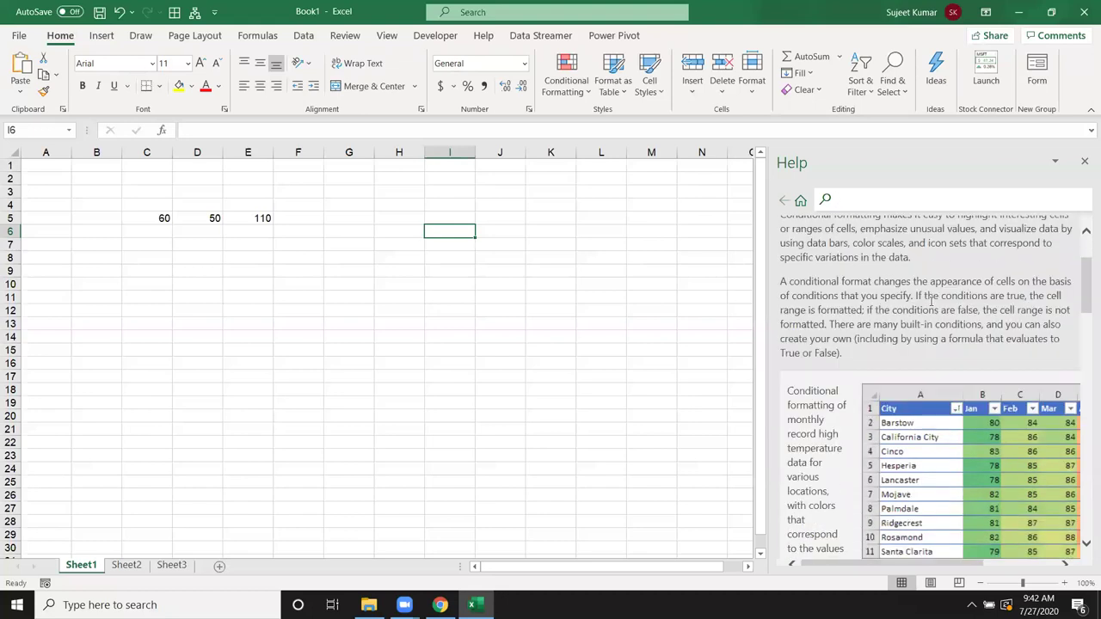
pyautogui.scroll(-1, 931, 304)
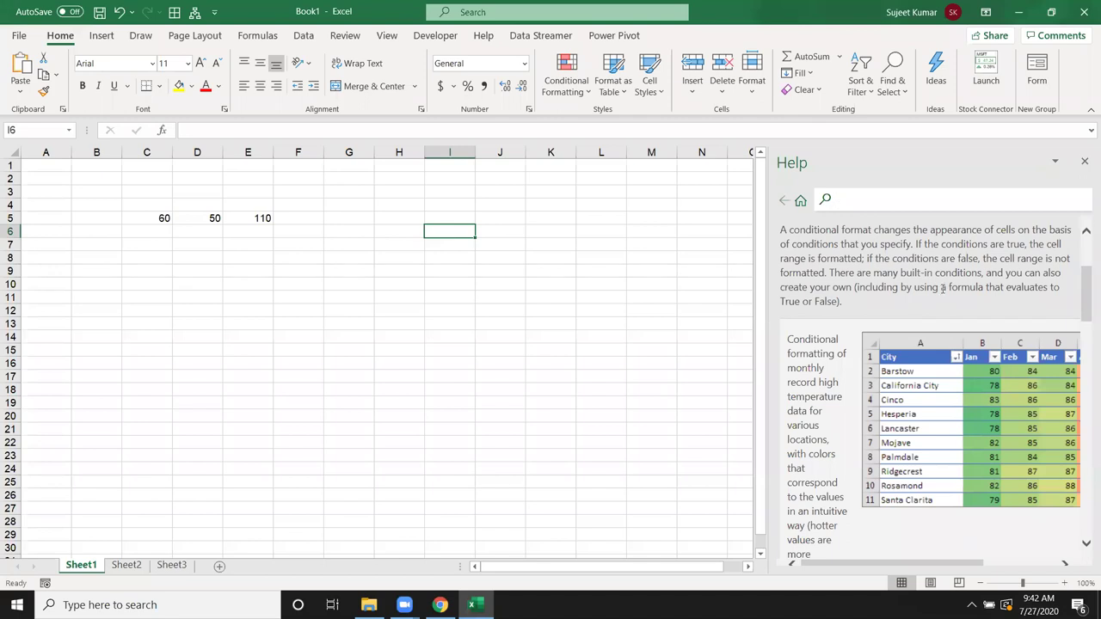
pyautogui.click(1085, 160)
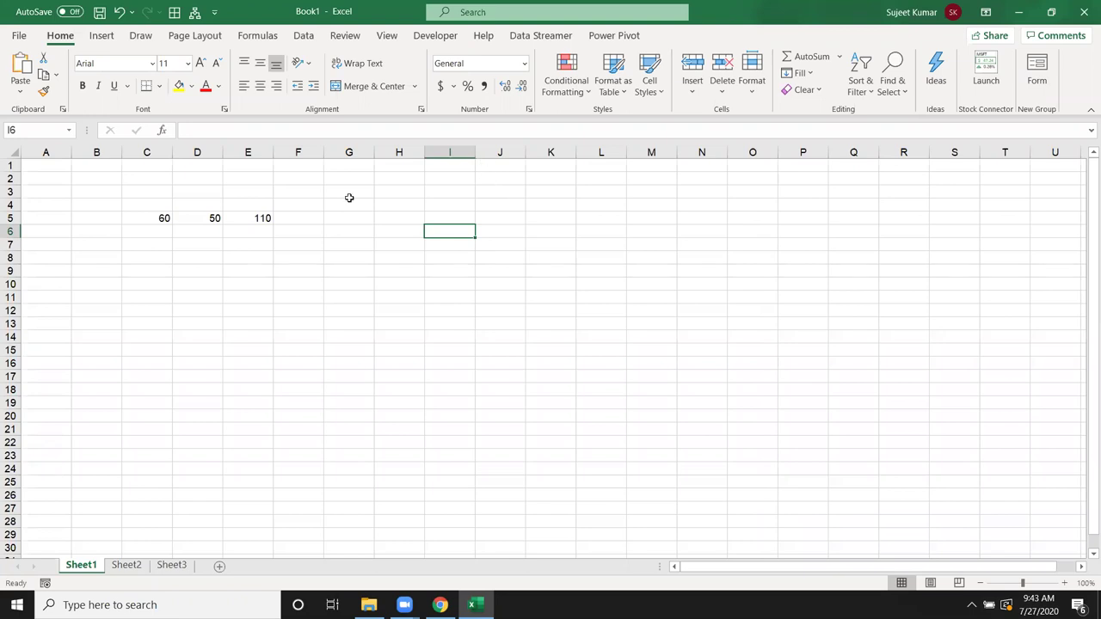
# Widen column A and discard a test entry typed into C6.
pyautogui.click(80, 297)
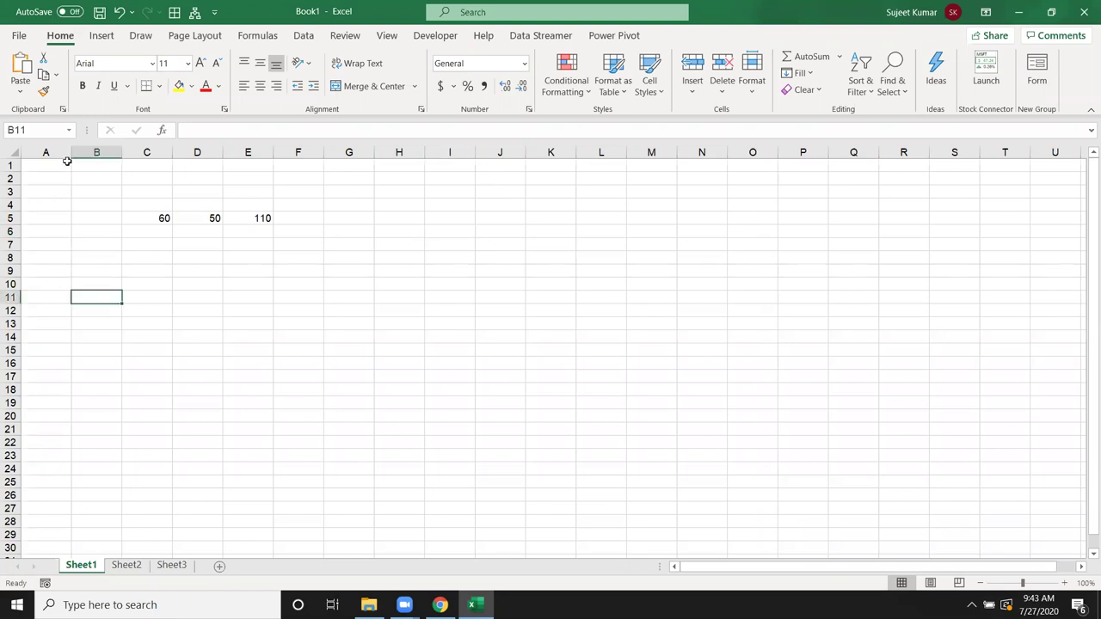
pyautogui.moveTo(72, 152); pyautogui.dragTo(86, 152)
pyautogui.click(140, 231)
pyautogui.write('adasdasdasdsa')
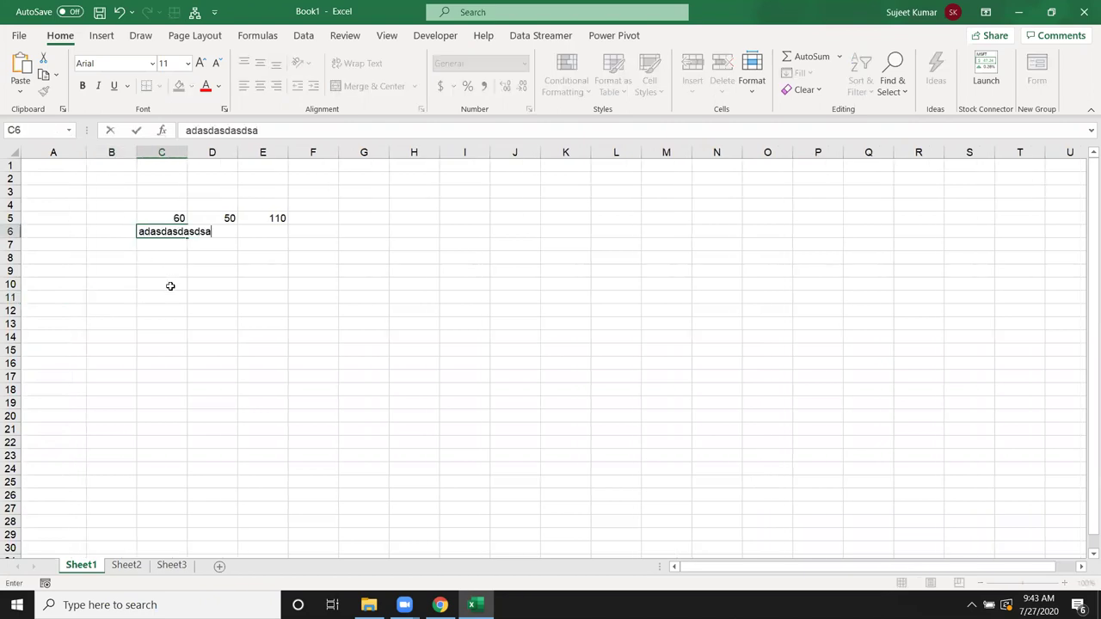
pyautogui.press('Escape')
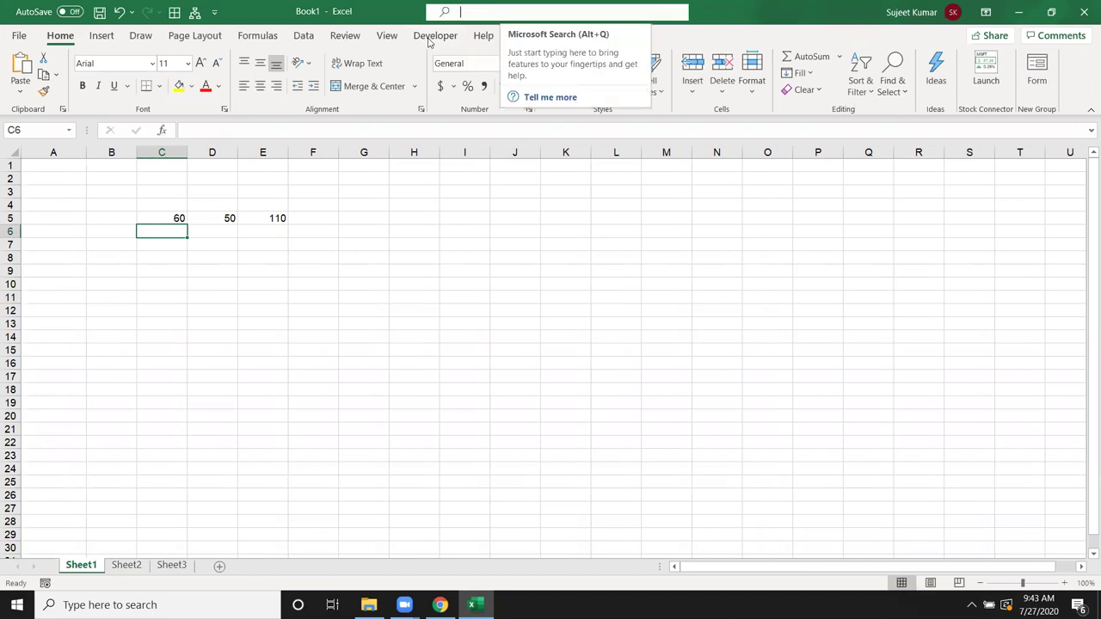
# Search Help for 'limit' and open the Excel specifications and limits article.
pyautogui.write('limit')
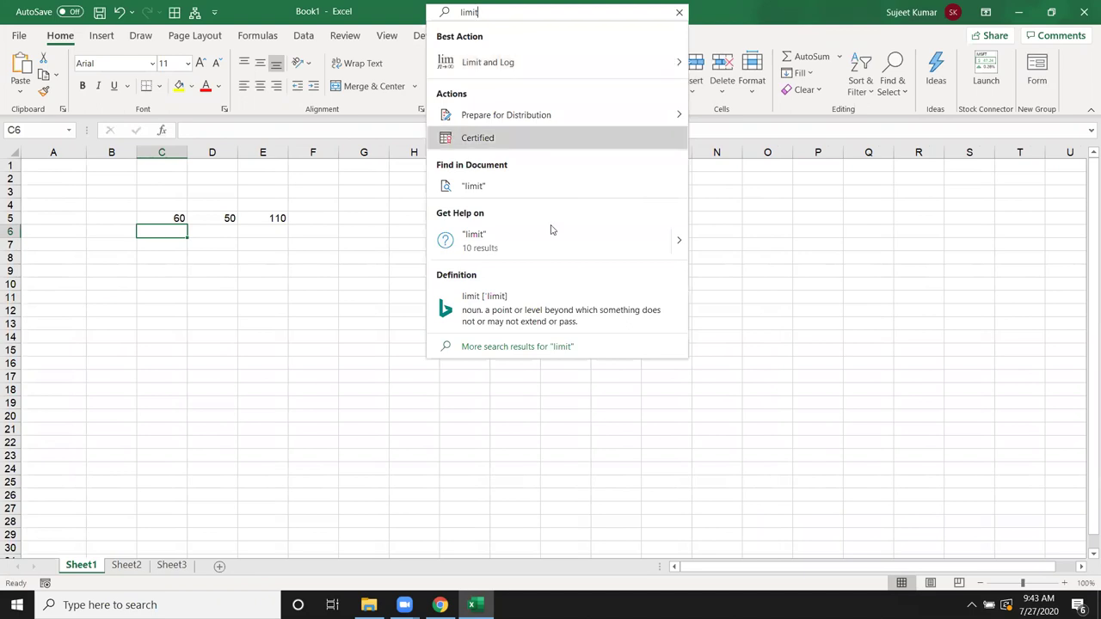
pyautogui.click(676, 245)
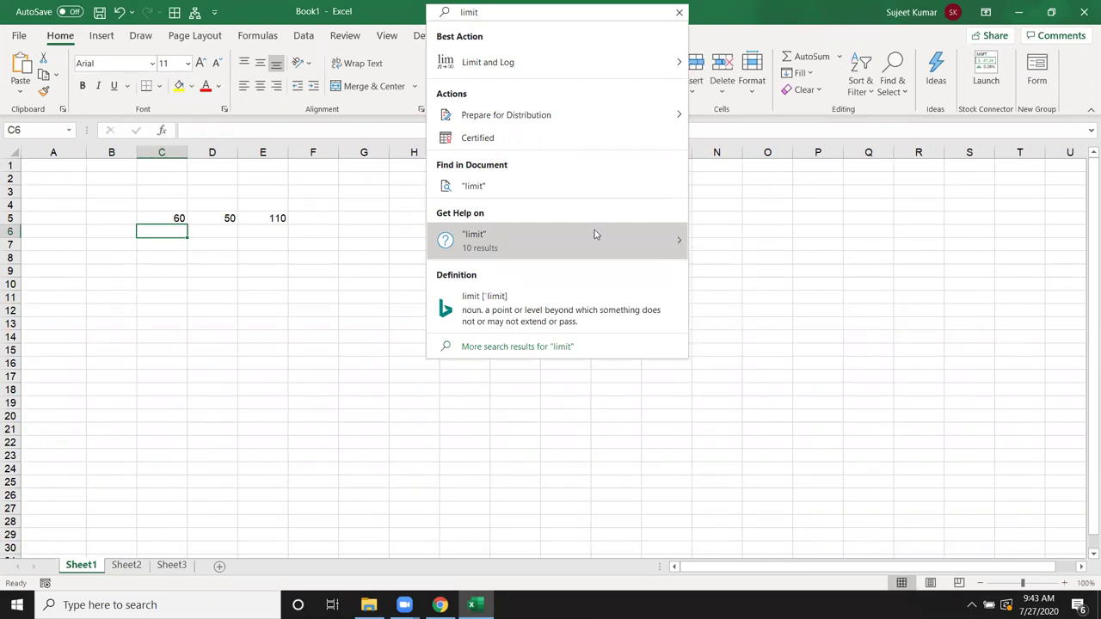
pyautogui.click(681, 245)
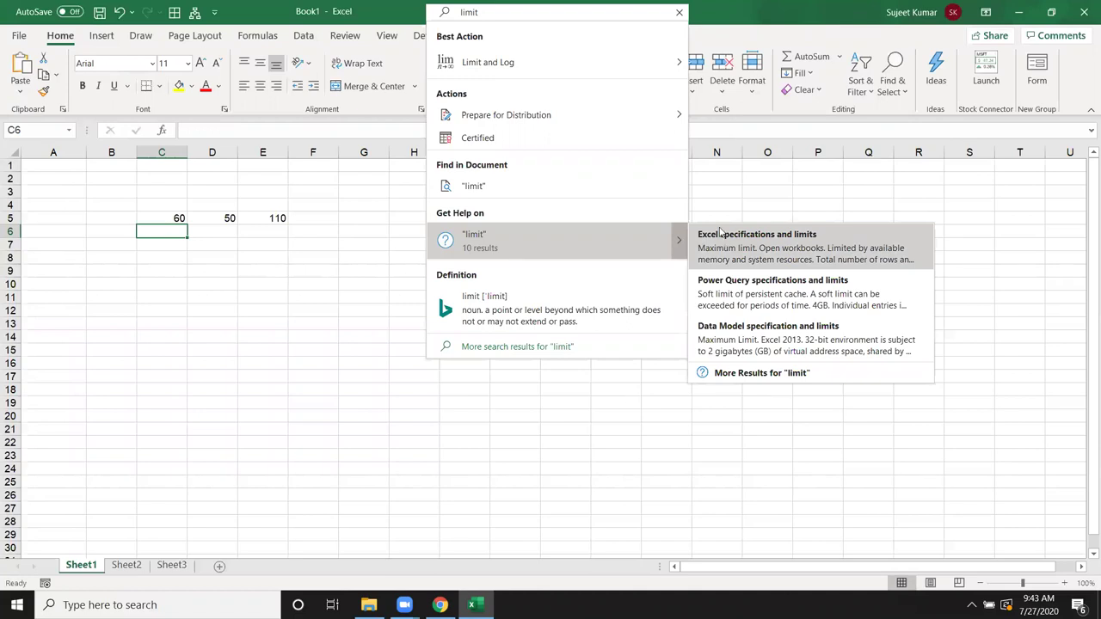
pyautogui.click(721, 234)
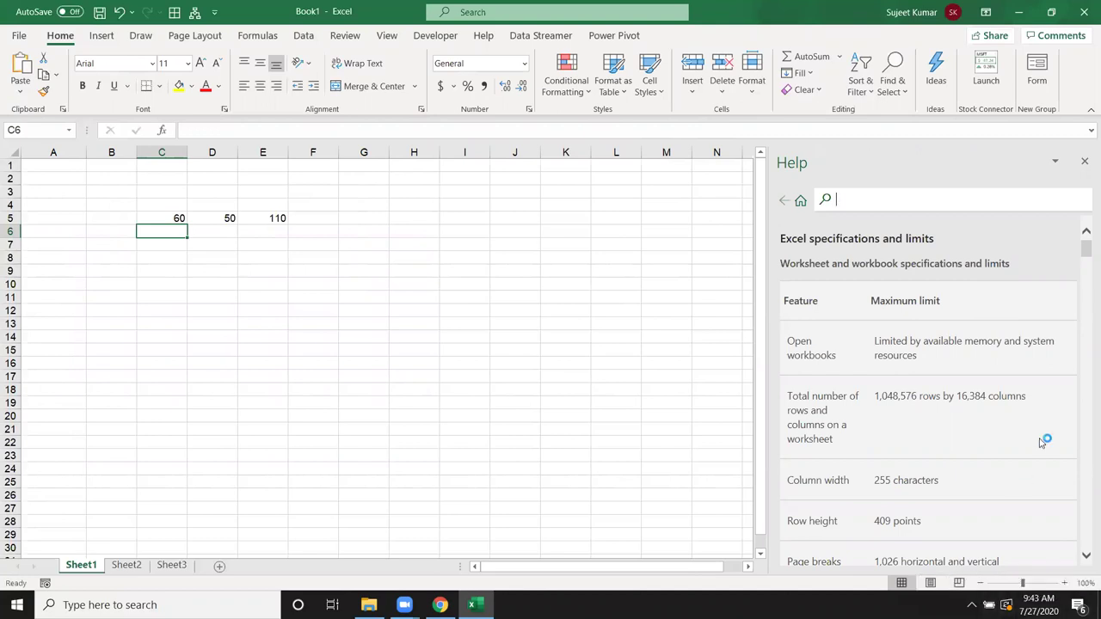
pyautogui.click(1087, 555)
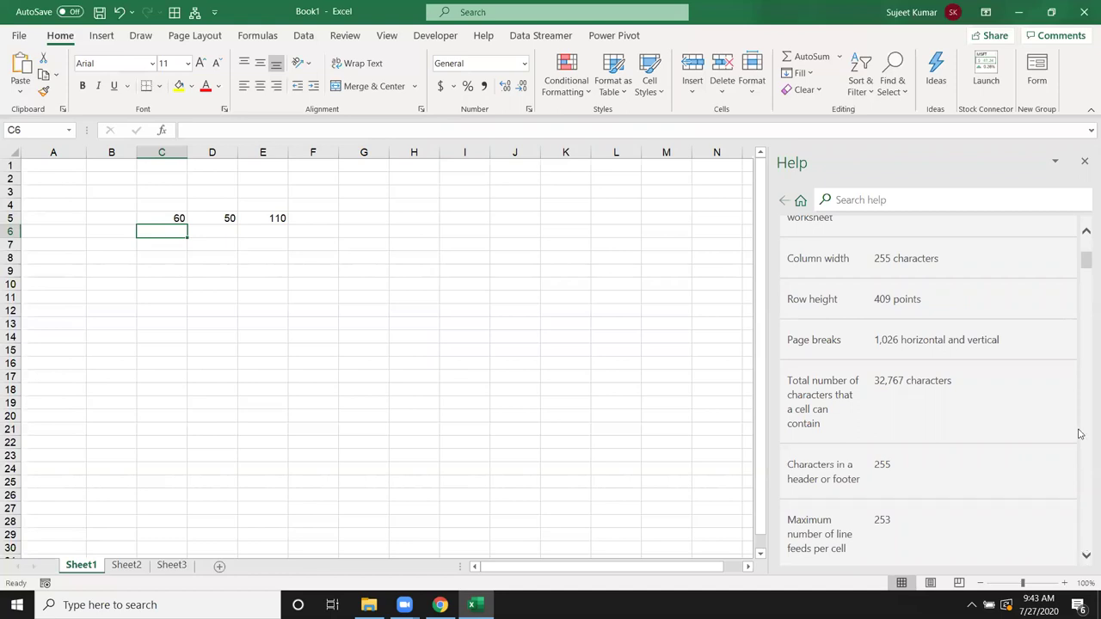
pyautogui.scroll(2, 1003, 356)
pyautogui.scroll(3, 1003, 356)
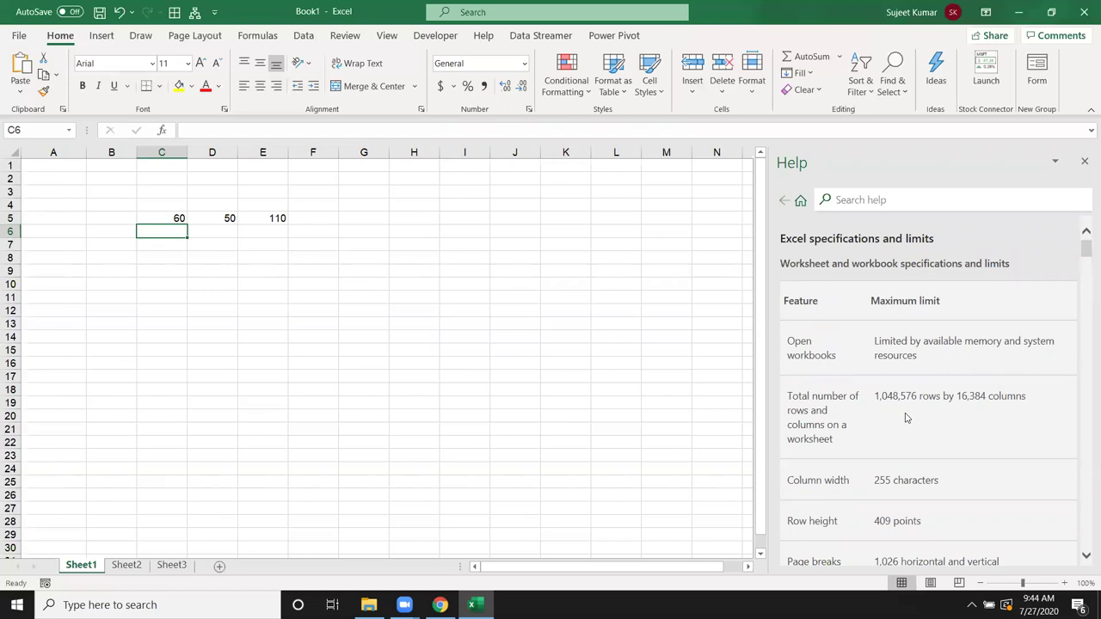
pyautogui.scroll(-3, 904, 418)
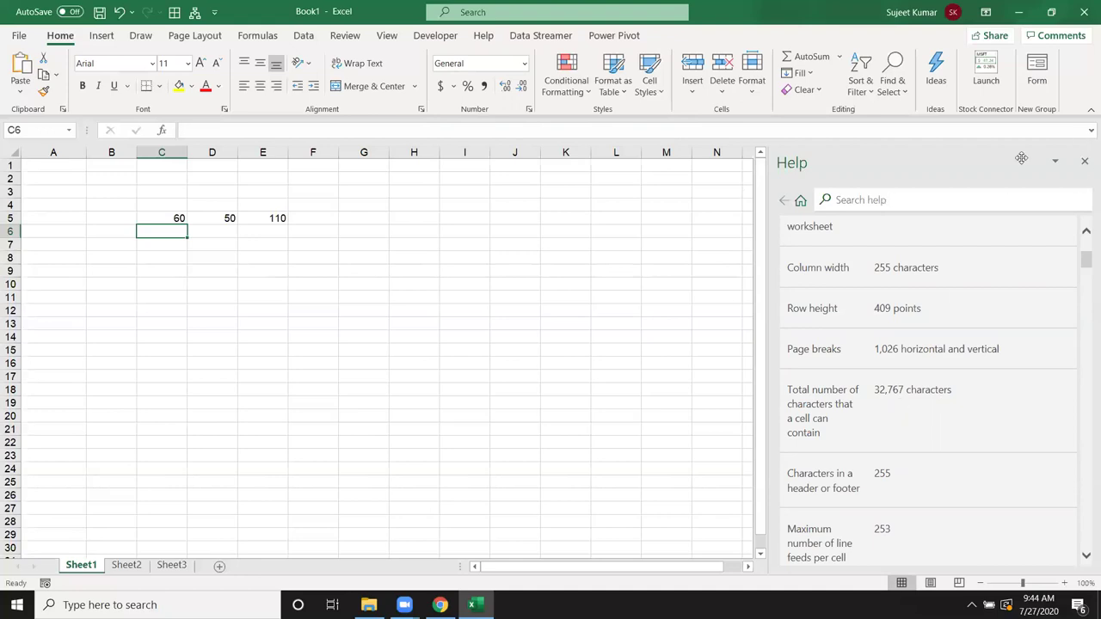
# Search Help for keyboard shortcuts and open the 'Keyboard shortcuts in Excel' article.
pyautogui.click(980, 202)
pyautogui.write('shor')
pyautogui.press('Down')
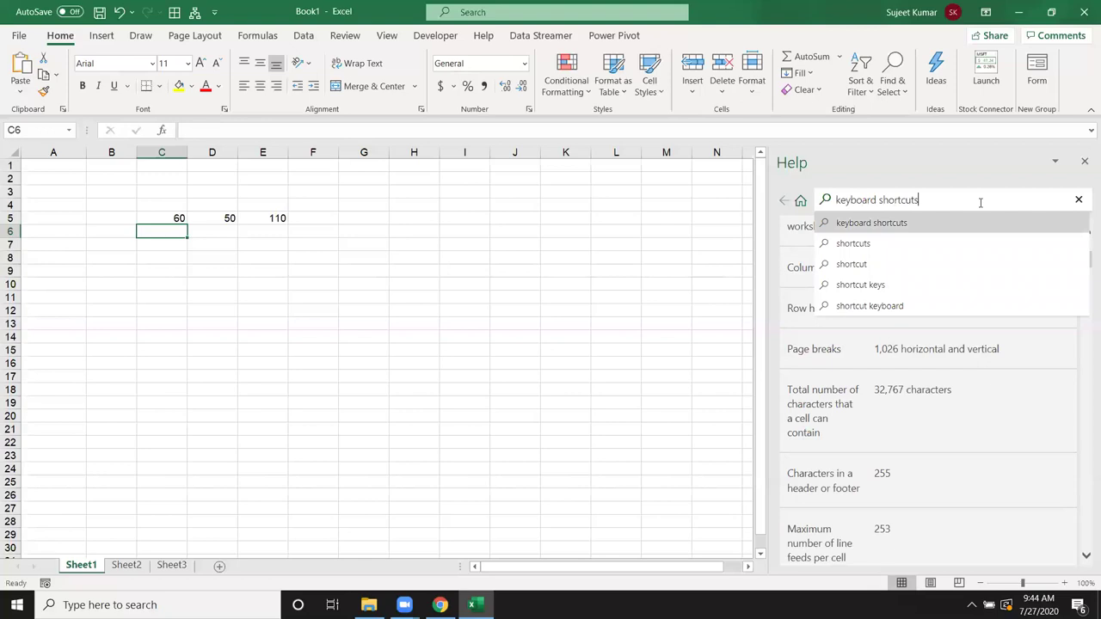
pyautogui.press('Return')
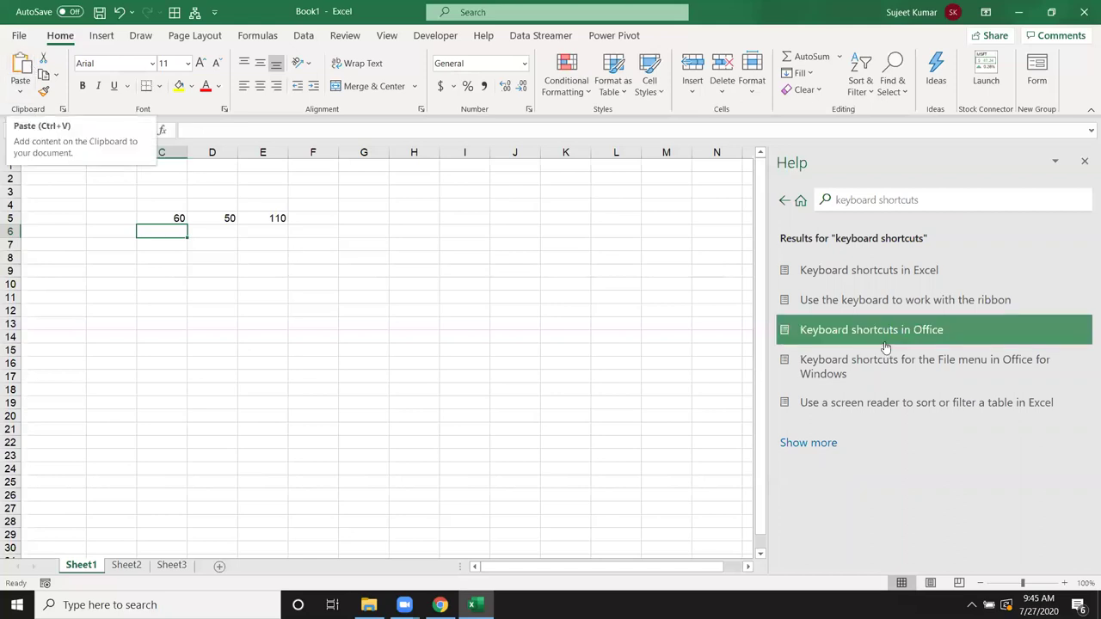
pyautogui.click(891, 282)
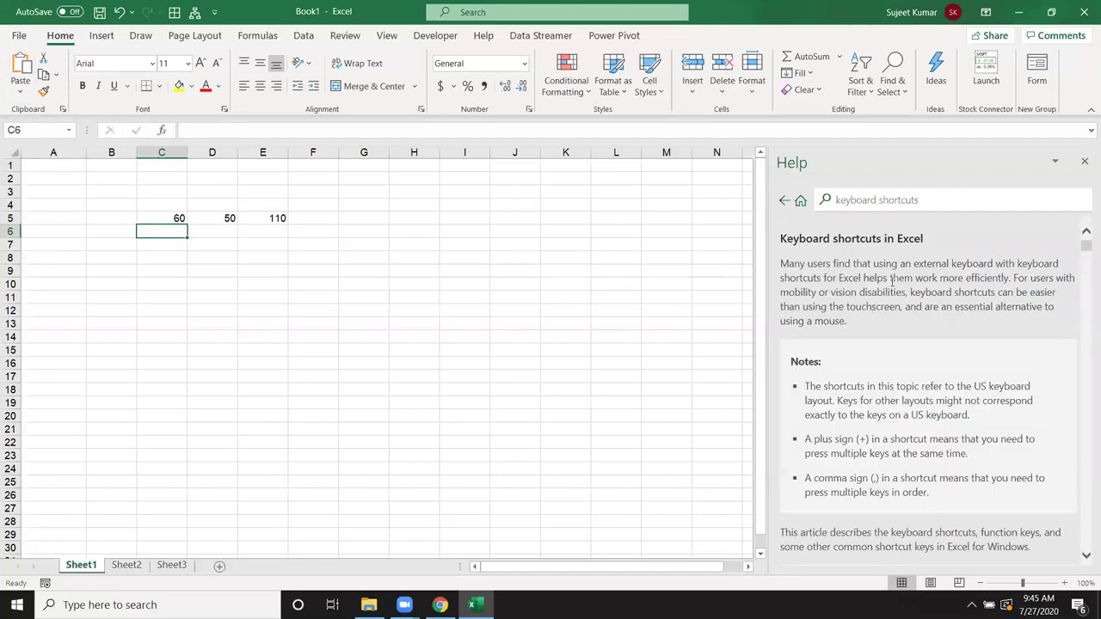
# Read through the shortcuts article, then close the Help pane so Sheet1 shows fully.
pyautogui.scroll(-5, 918, 331)
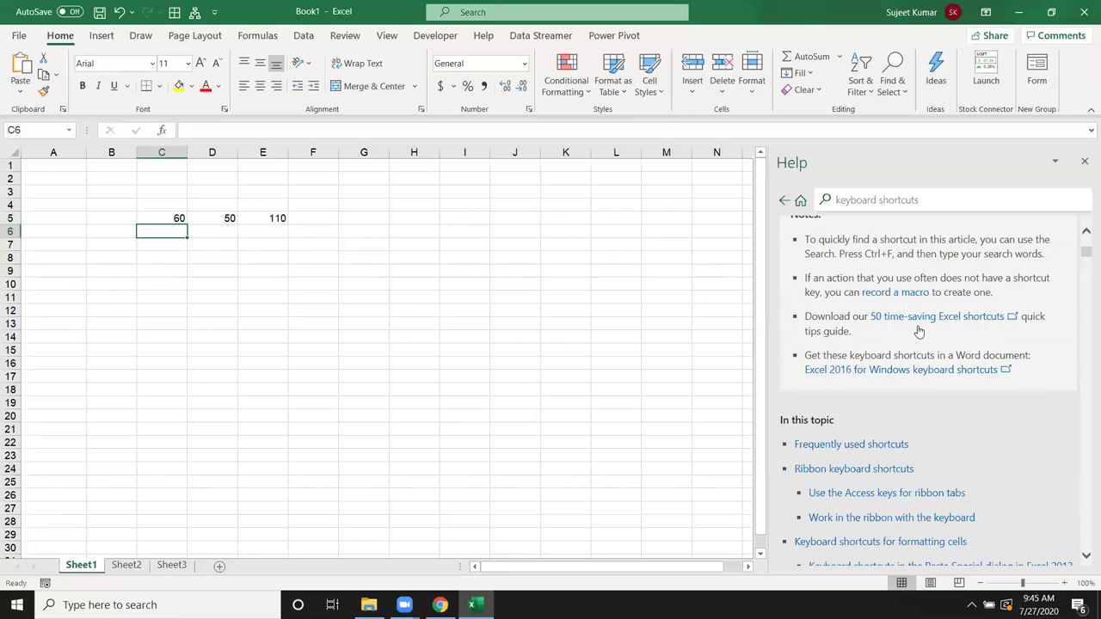
pyautogui.scroll(-5, 919, 331)
pyautogui.scroll(-4, 919, 331)
pyautogui.scroll(-5, 919, 331)
pyautogui.scroll(-5, 918, 331)
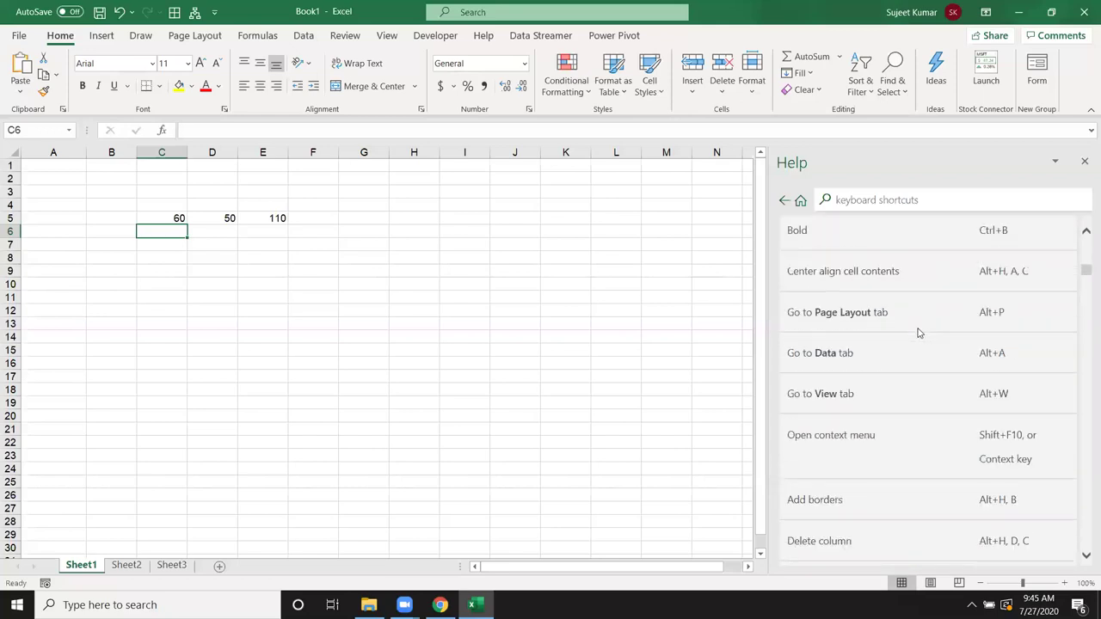
pyautogui.scroll(-4, 918, 332)
pyautogui.scroll(-3, 918, 333)
pyautogui.scroll(-1, 918, 333)
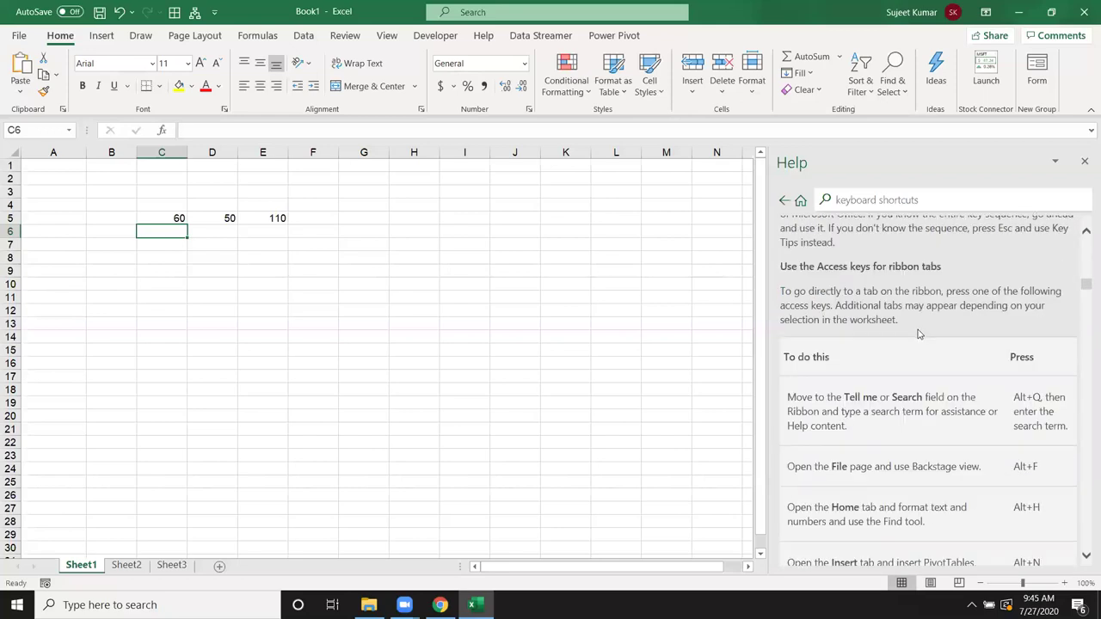
pyautogui.scroll(-5, 917, 334)
pyautogui.scroll(-4, 916, 334)
pyautogui.scroll(-5, 916, 334)
pyautogui.scroll(-4, 916, 334)
pyautogui.scroll(-4, 915, 334)
pyautogui.scroll(-3, 914, 336)
pyautogui.scroll(-4, 915, 336)
pyautogui.scroll(-2, 909, 339)
pyautogui.scroll(-4, 900, 341)
pyautogui.scroll(-4, 894, 334)
pyautogui.scroll(-5, 893, 331)
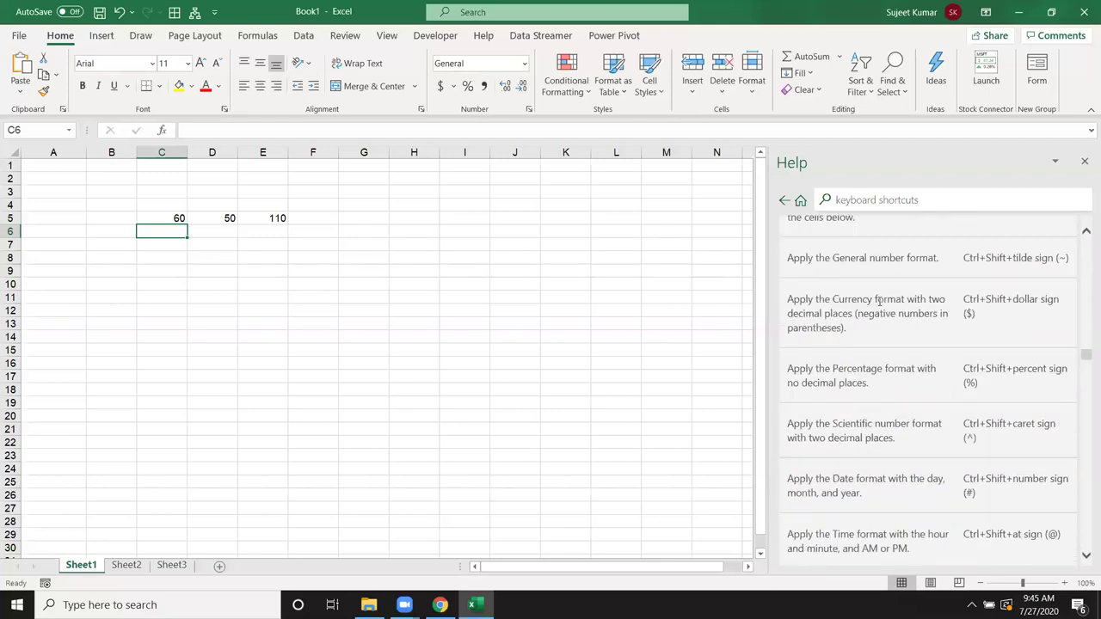
pyautogui.click(1082, 163)
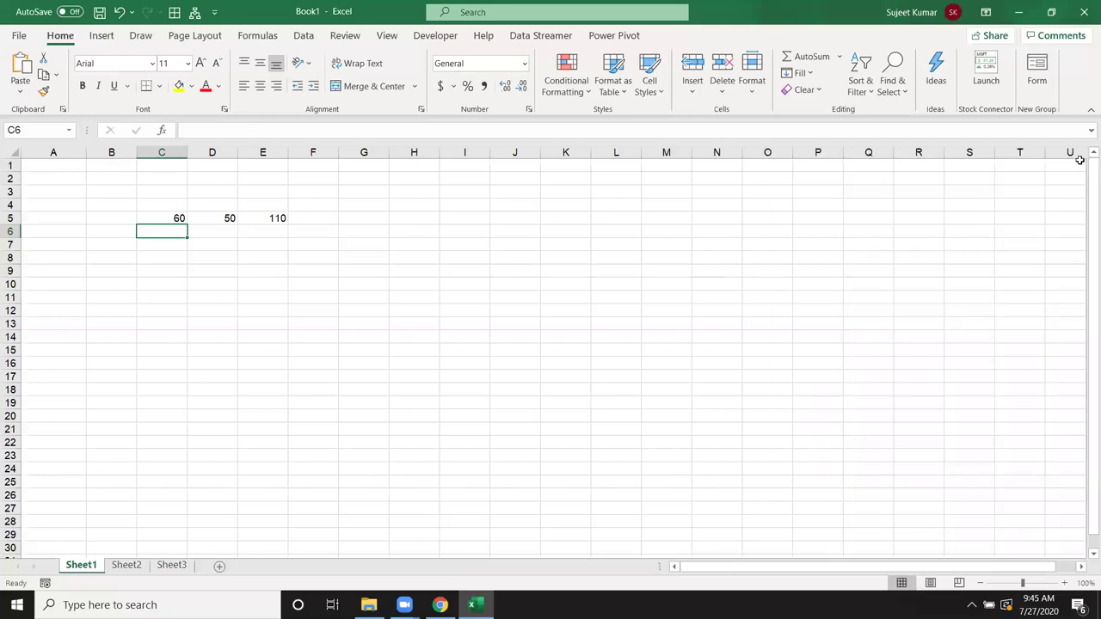